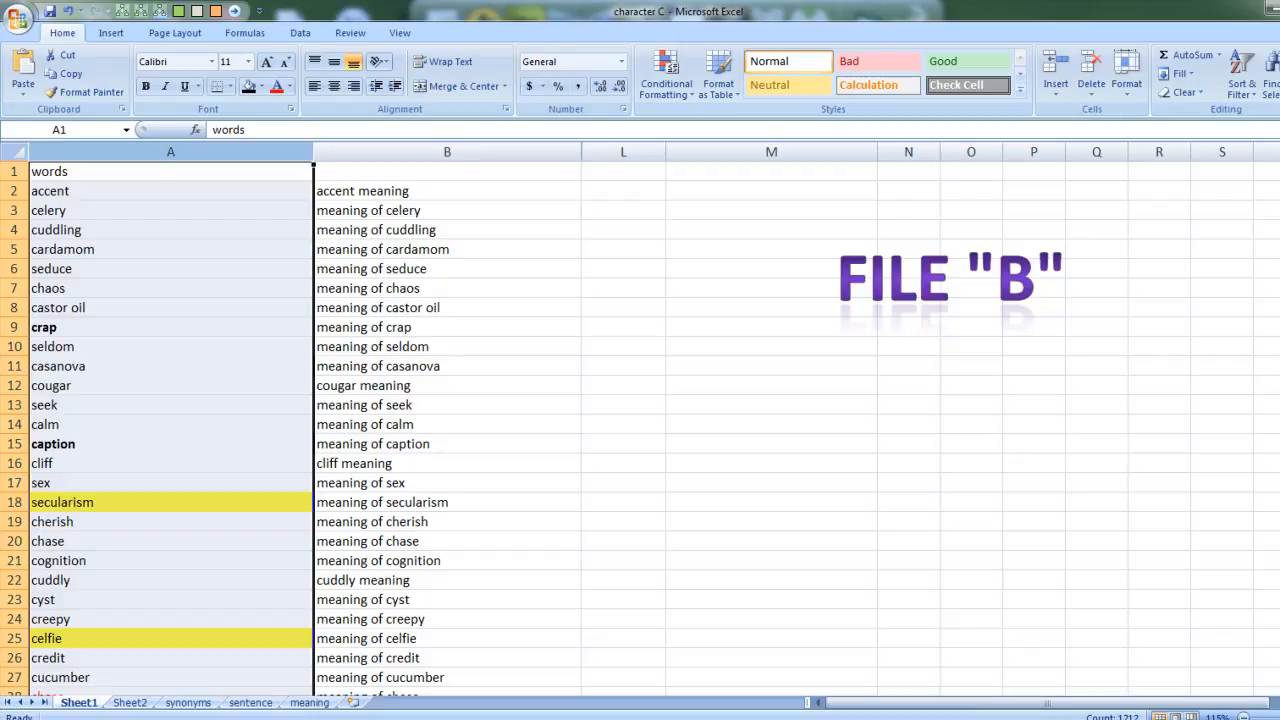
- Compare the word lists in column A of the character C and C character workbooks
left_click(603, 582)
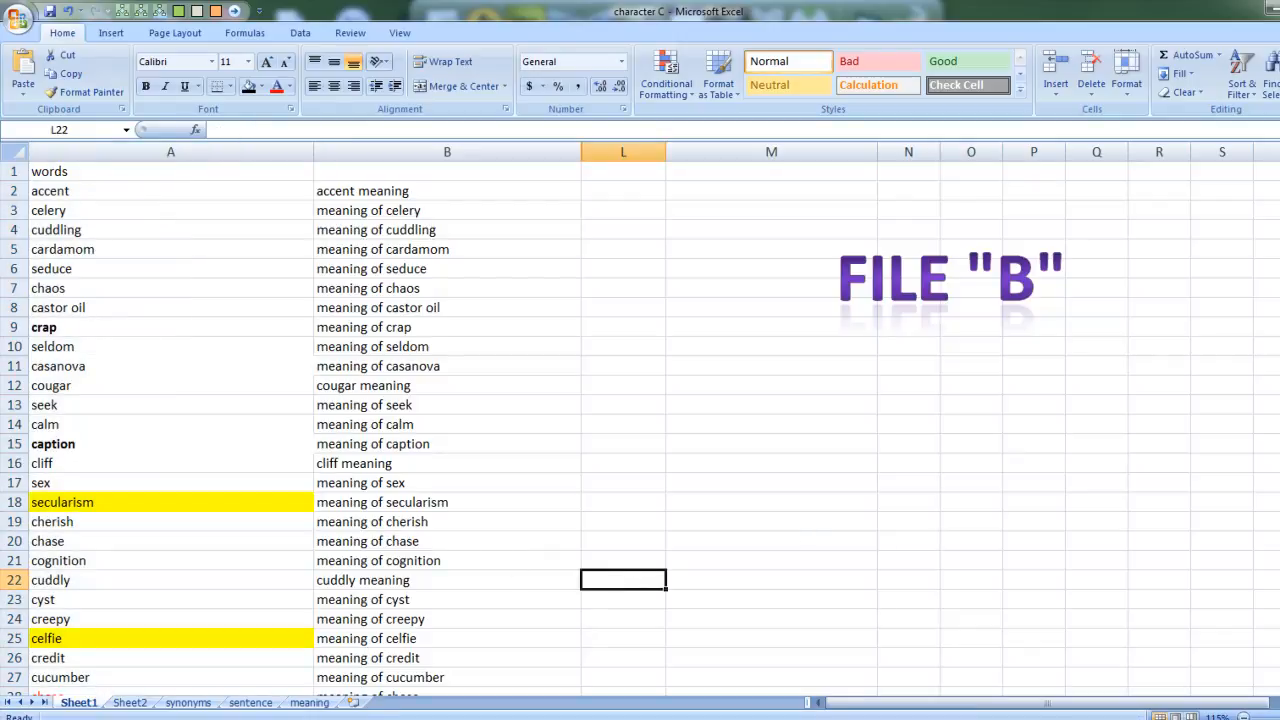
left_click(409, 688)
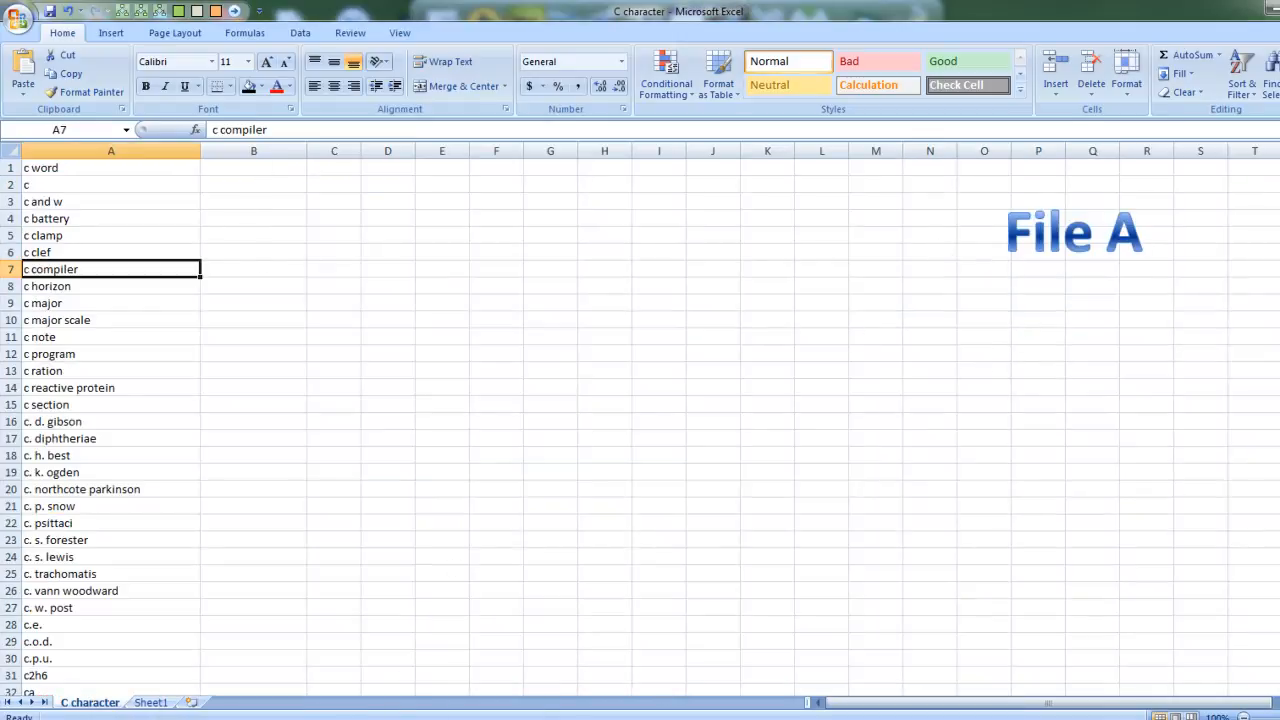
mouse_move(394, 705)
left_click(289, 655)
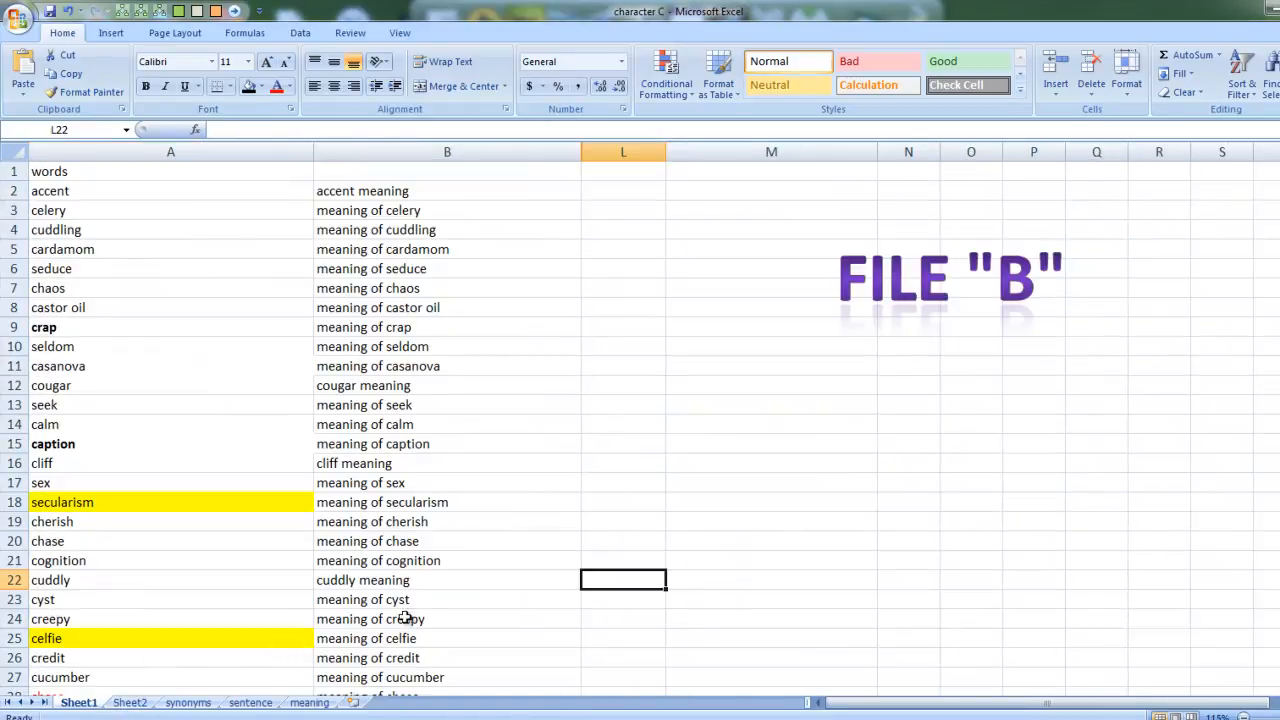
left_click(150, 152)
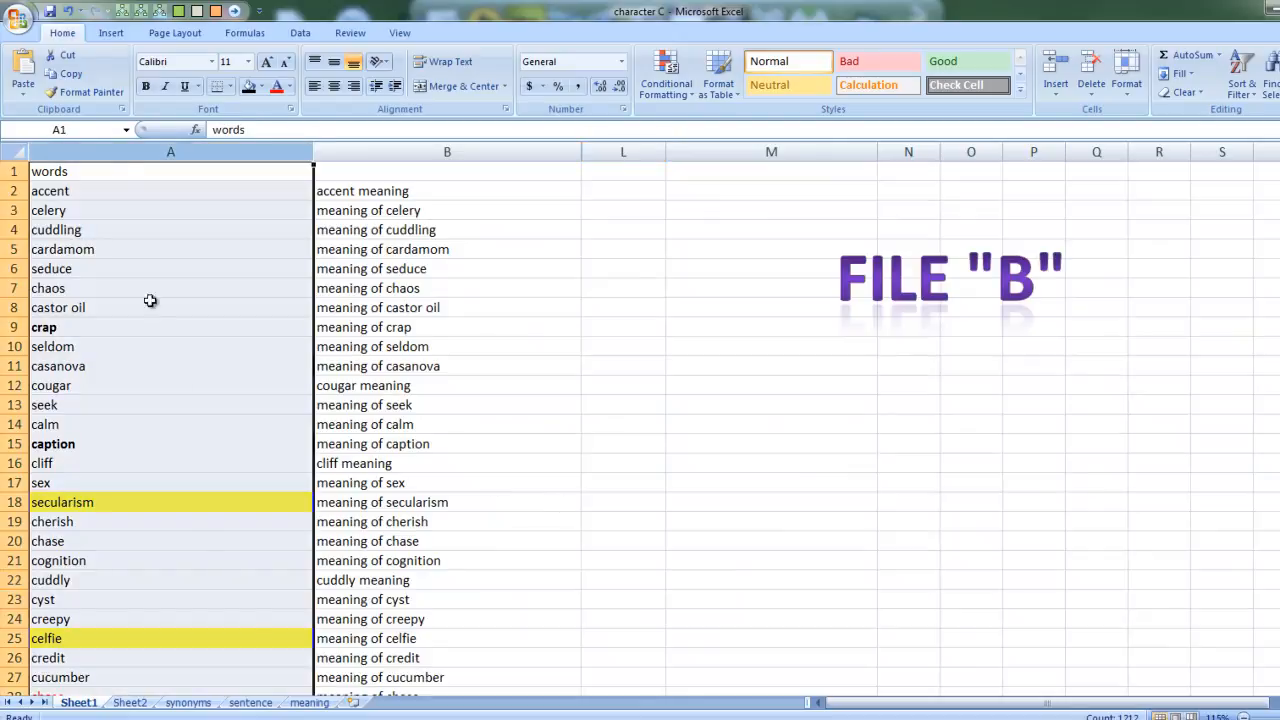
left_click(106, 249)
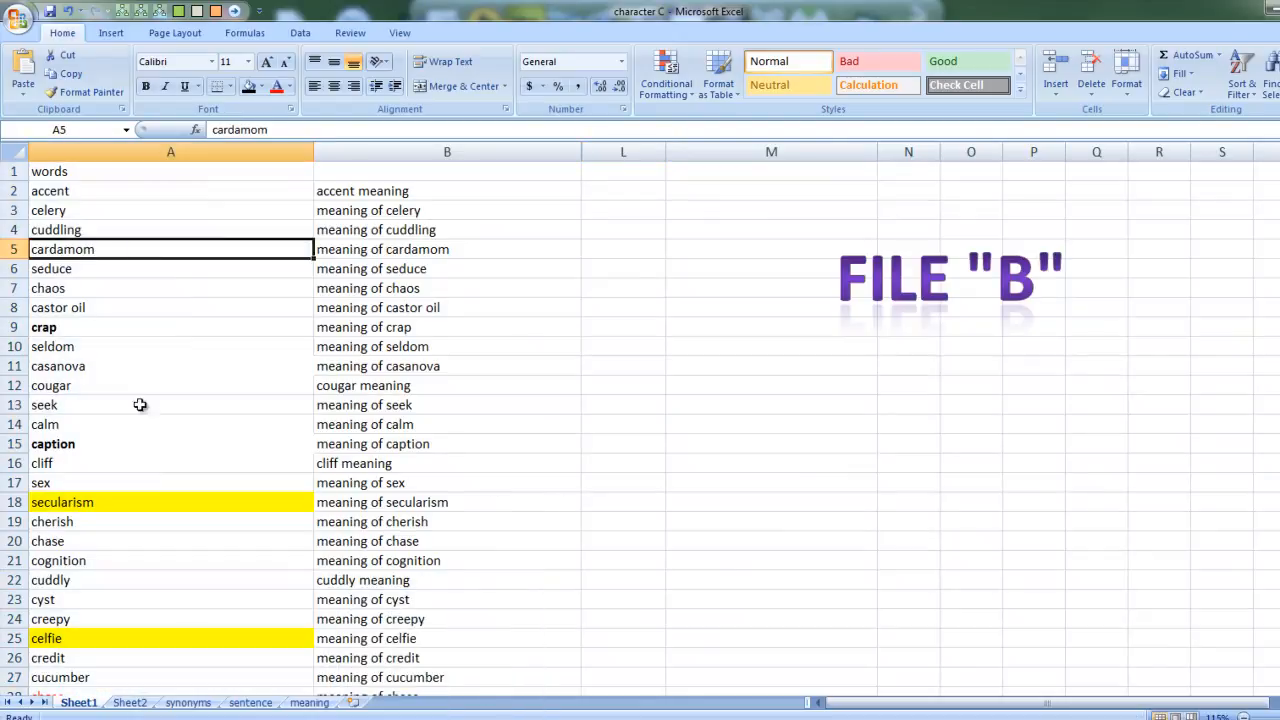
mouse_move(394, 705)
left_click(386, 666)
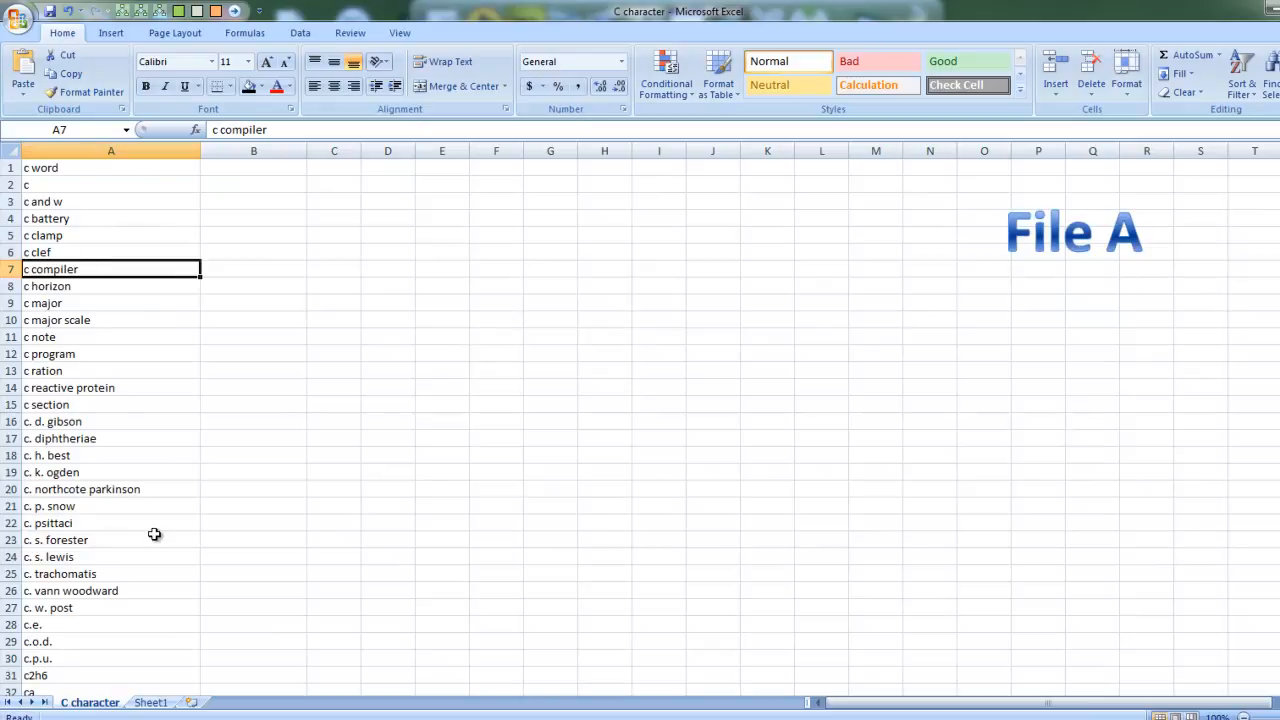
left_click(249, 680)
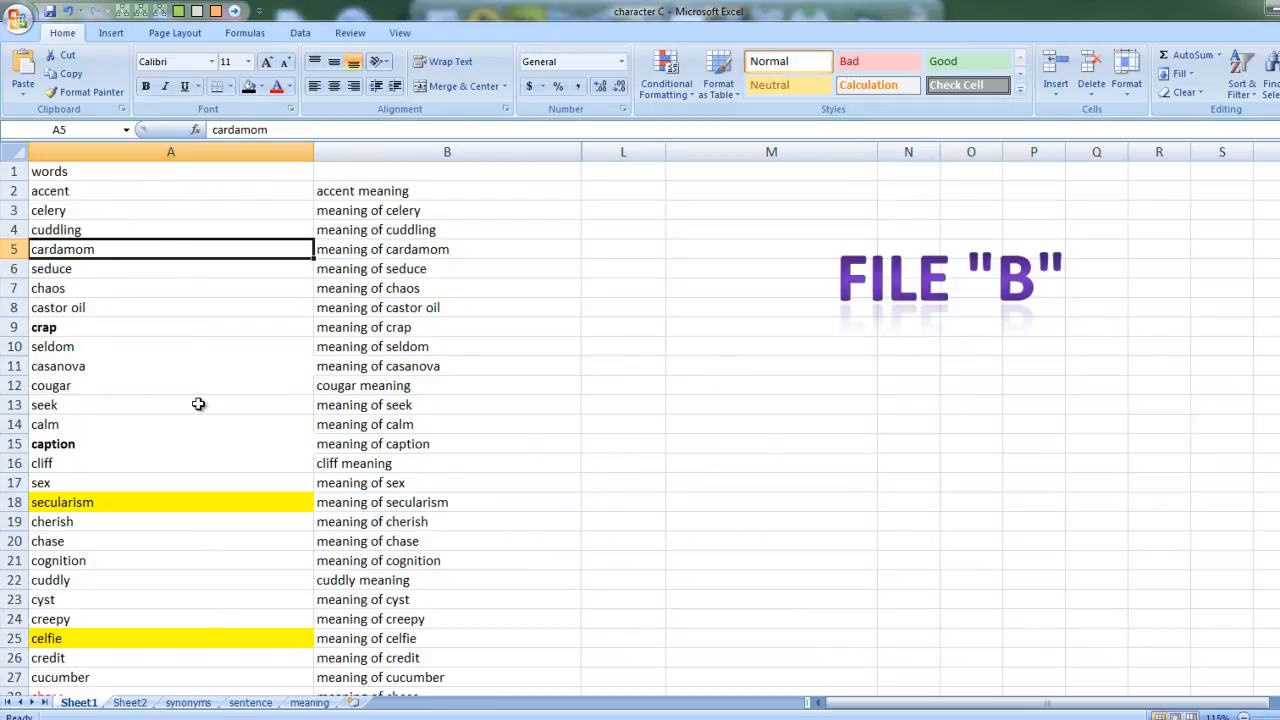
left_click(420, 638)
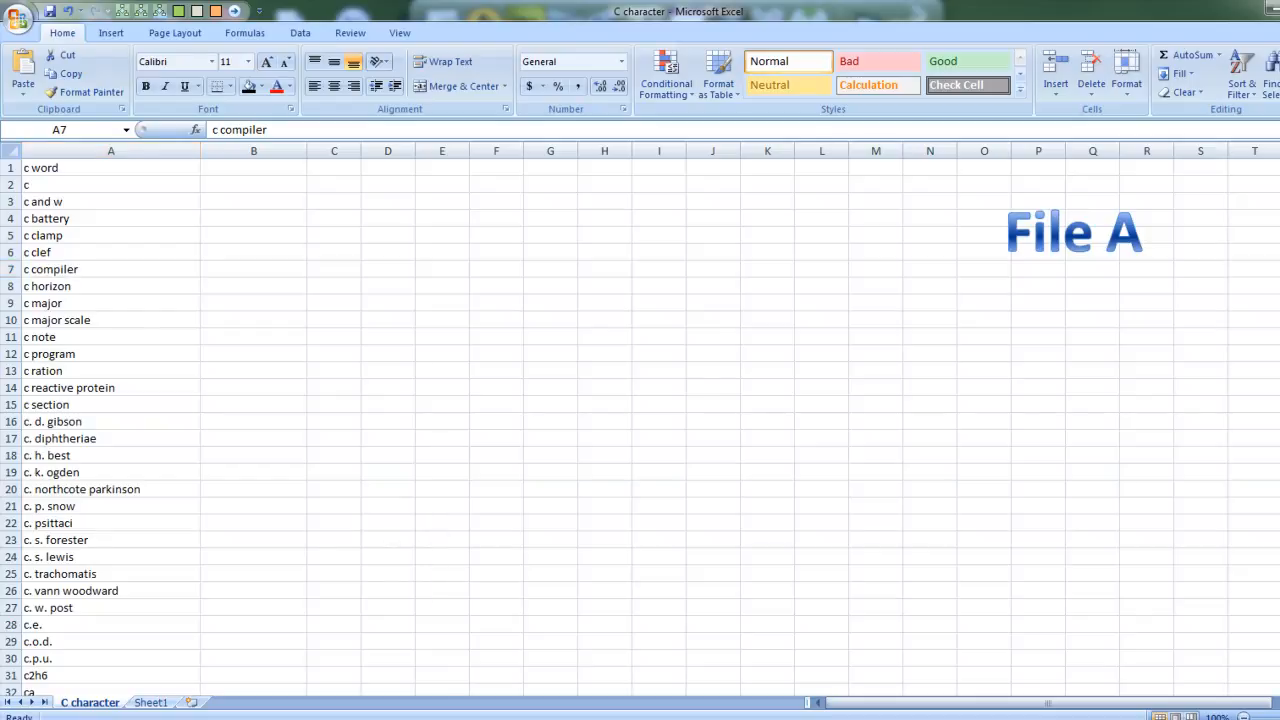
left_click(245, 645)
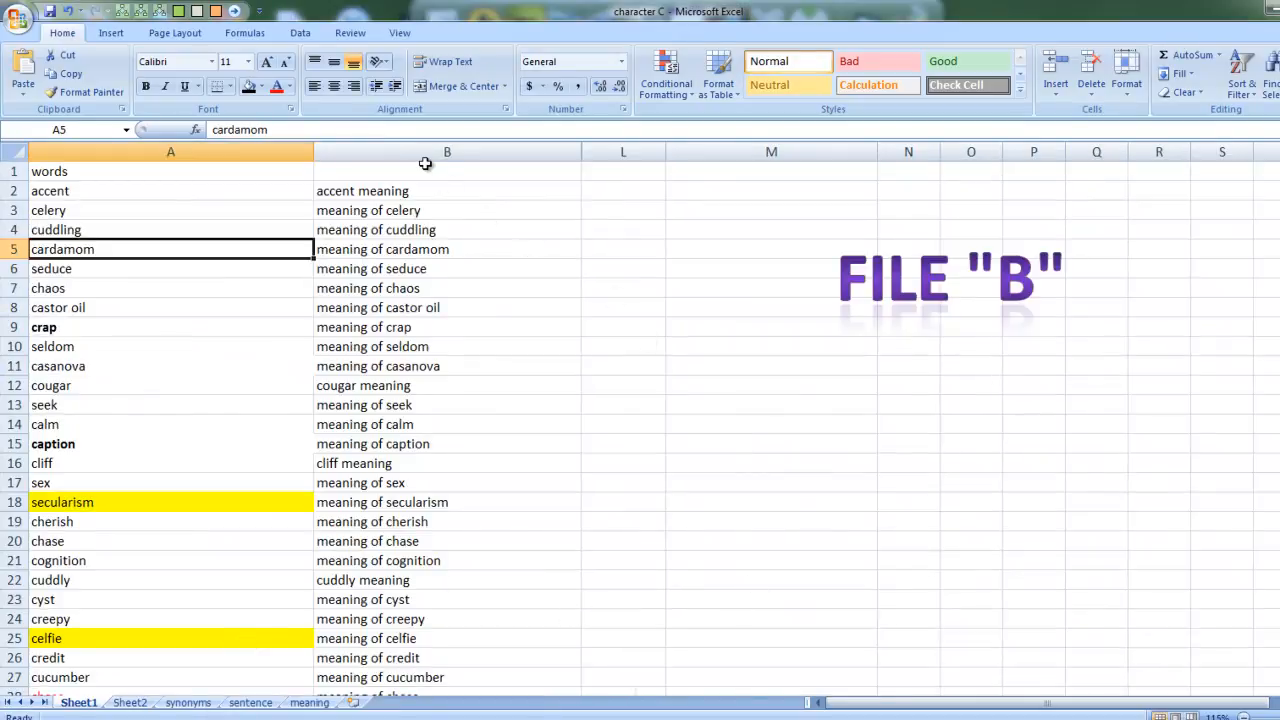
left_click(245, 718)
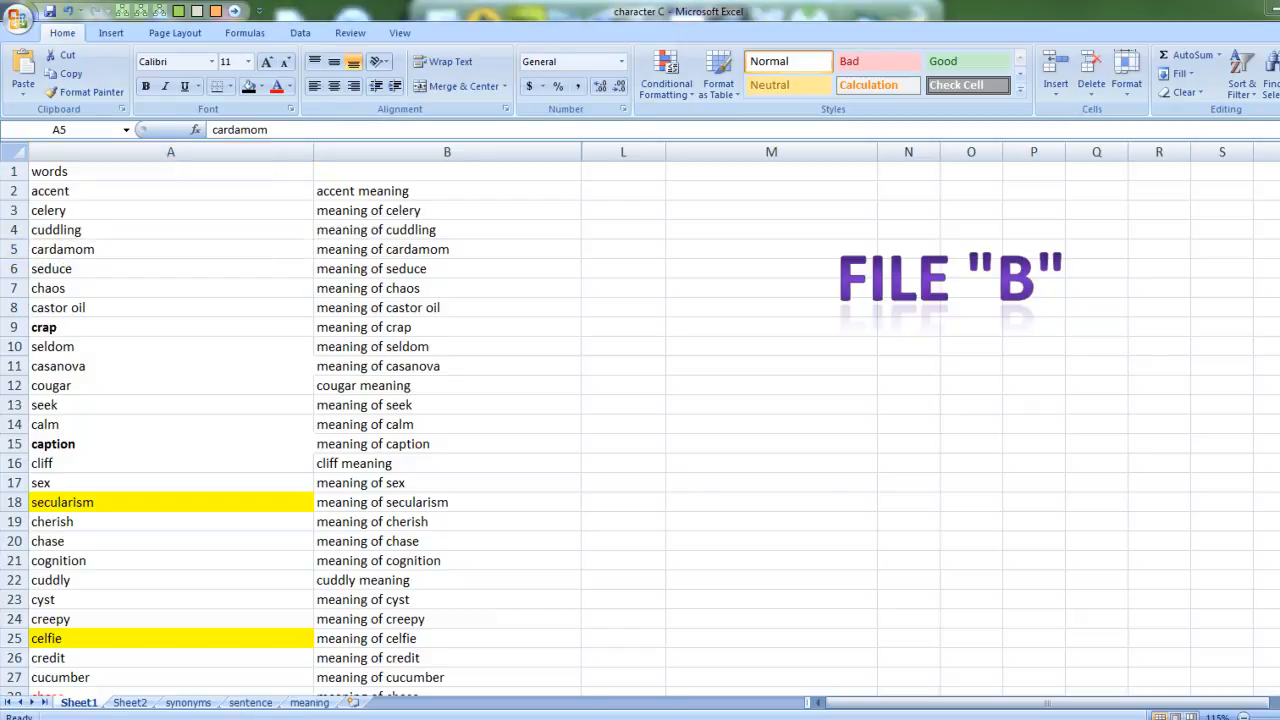
left_click(480, 643)
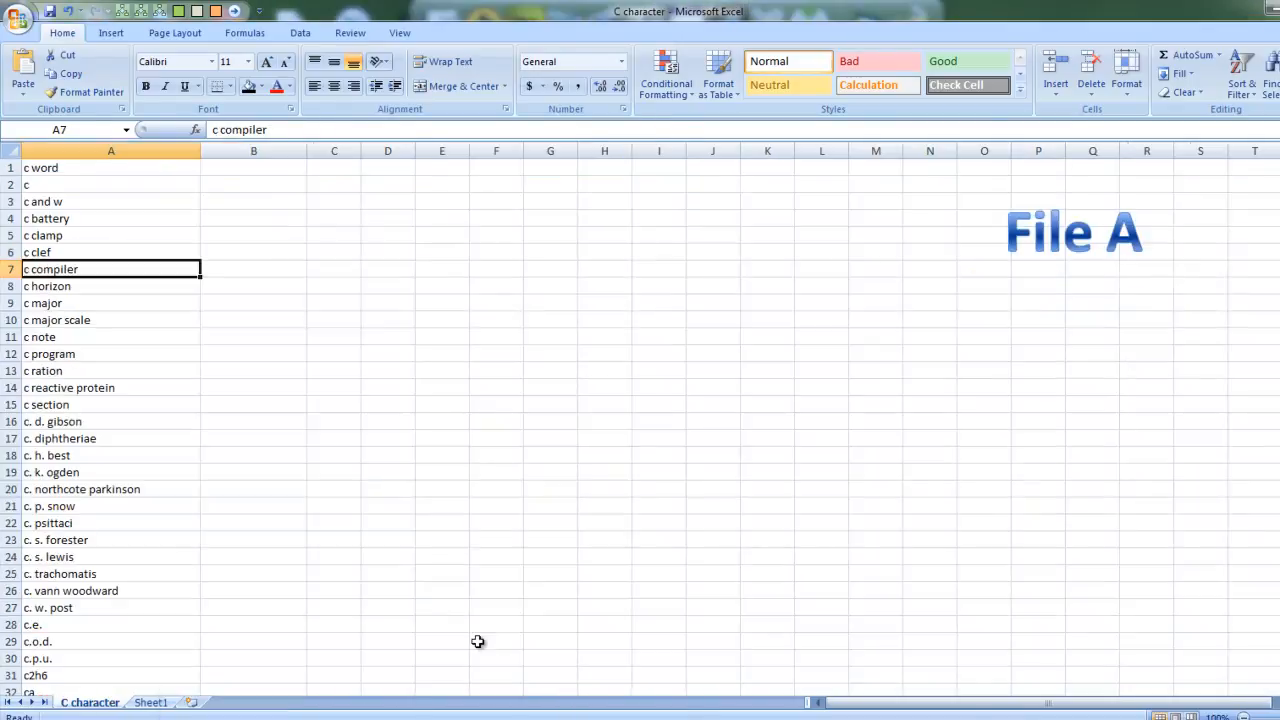
left_click(135, 150)
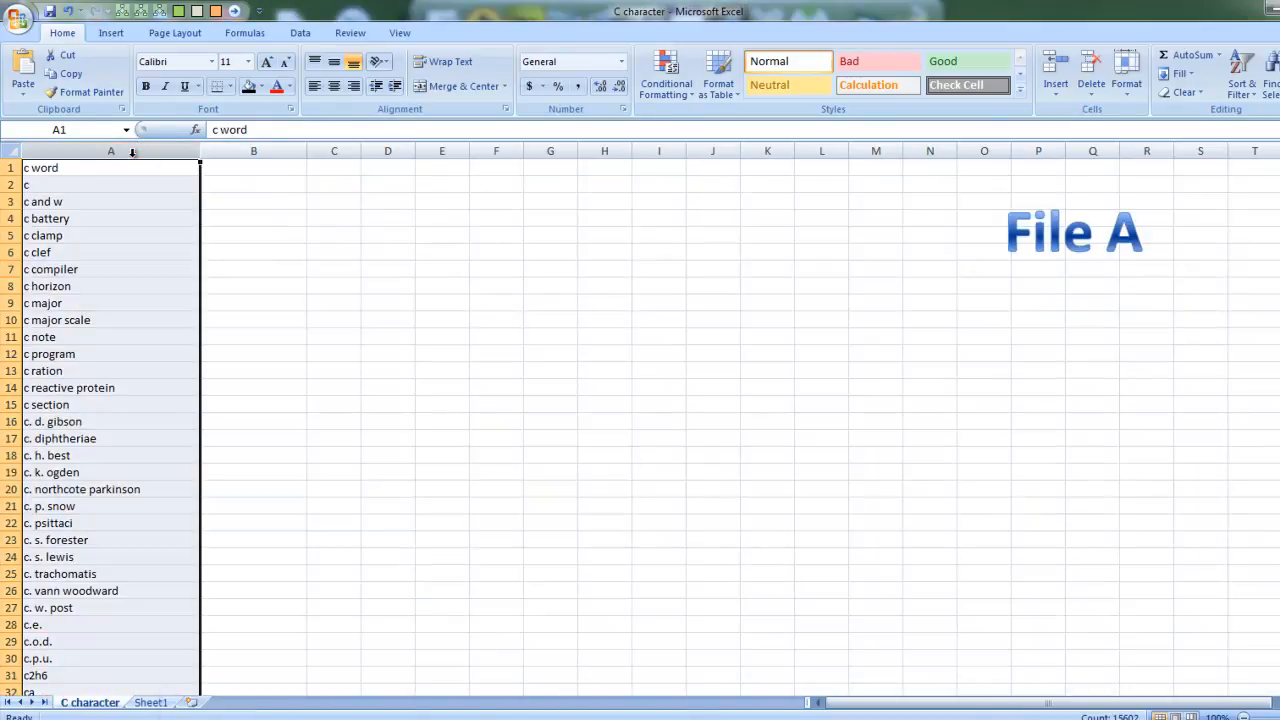
left_click(150, 557)
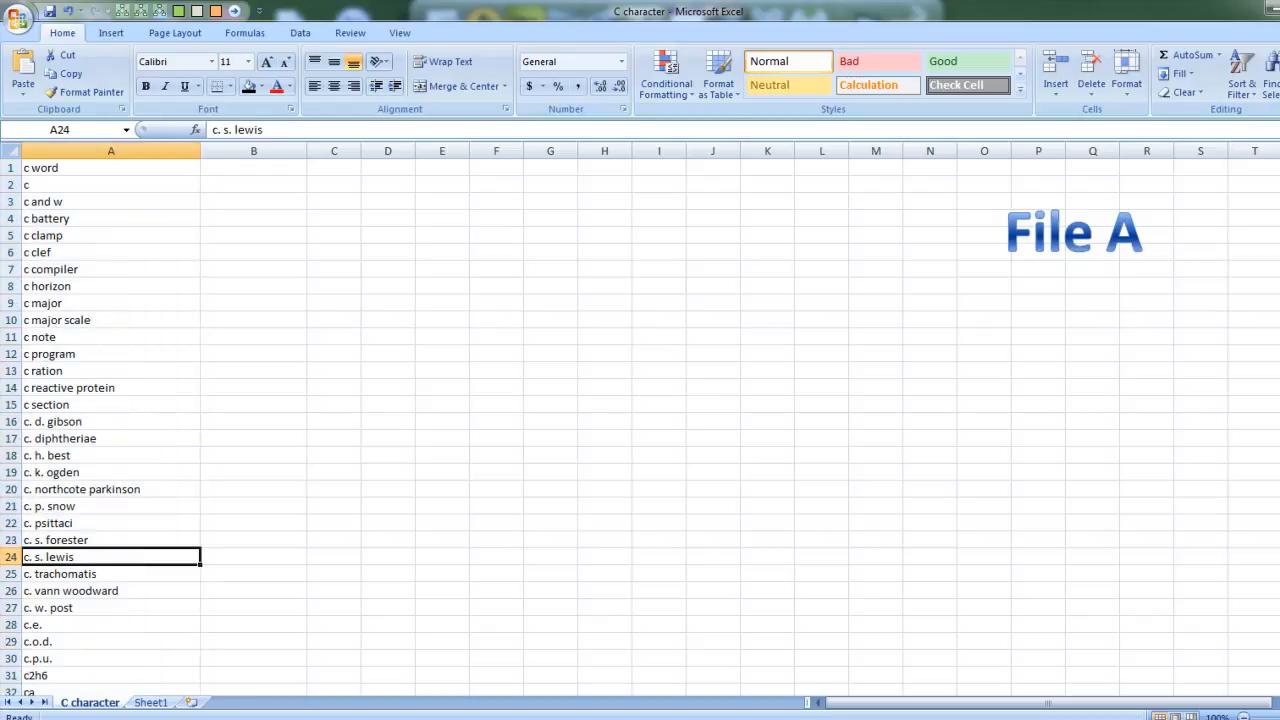
left_click(229, 657)
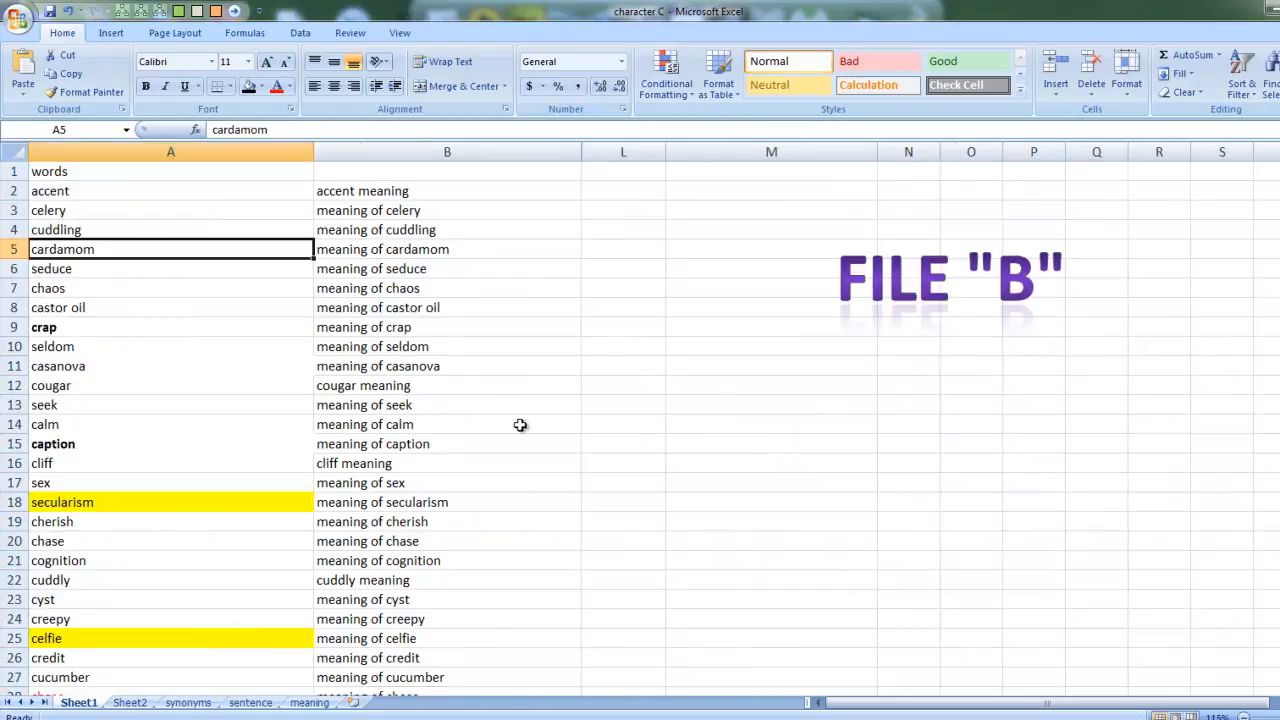
left_click(175, 155)
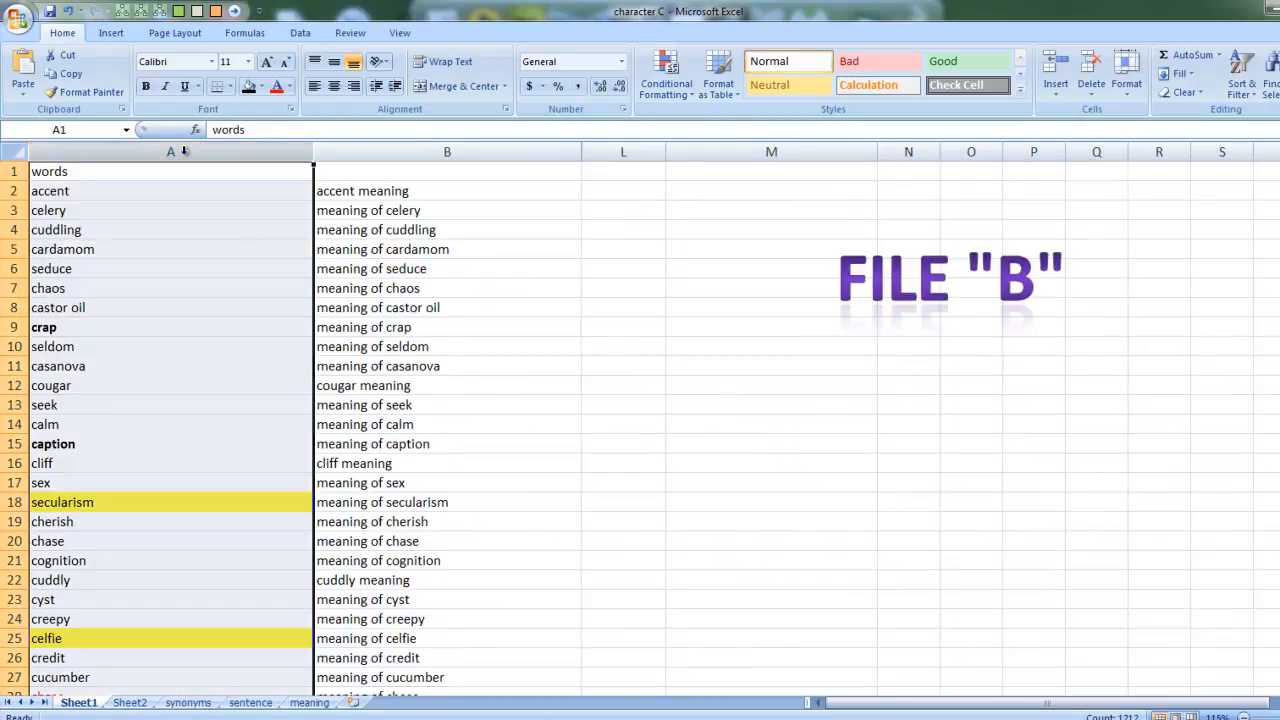
left_click(944, 656)
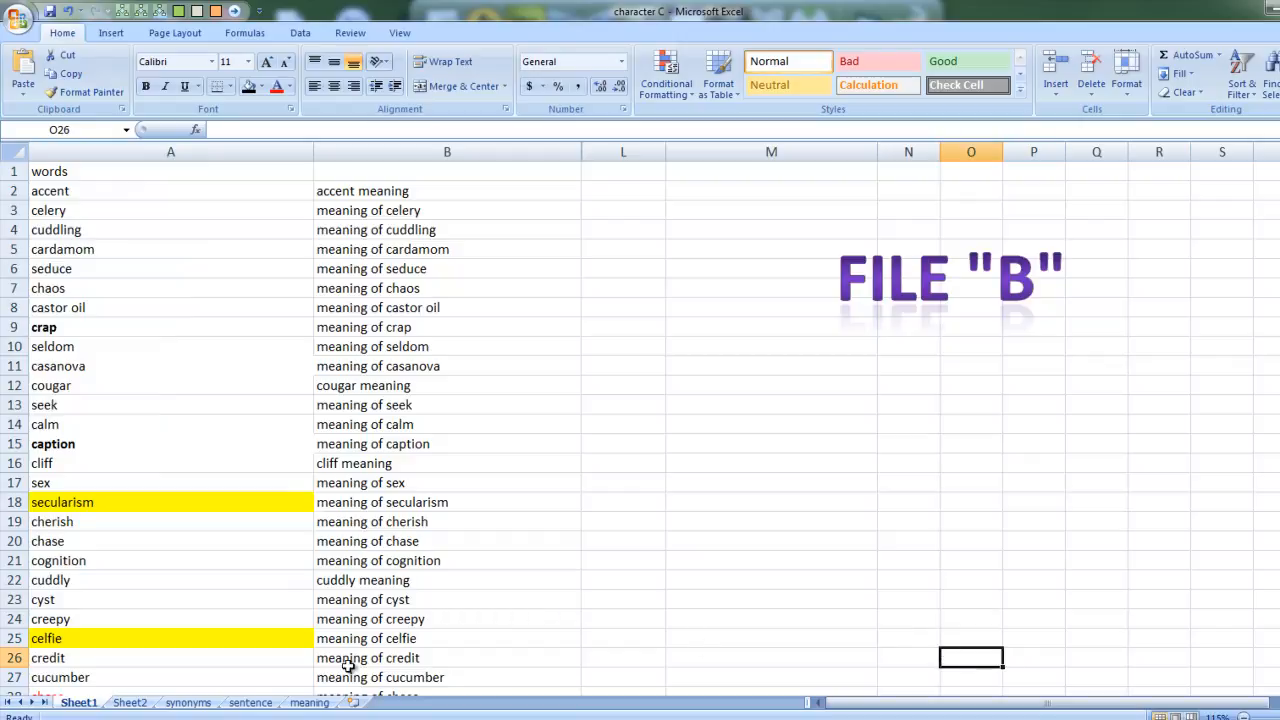
mouse_move(354, 653)
left_click(427, 661)
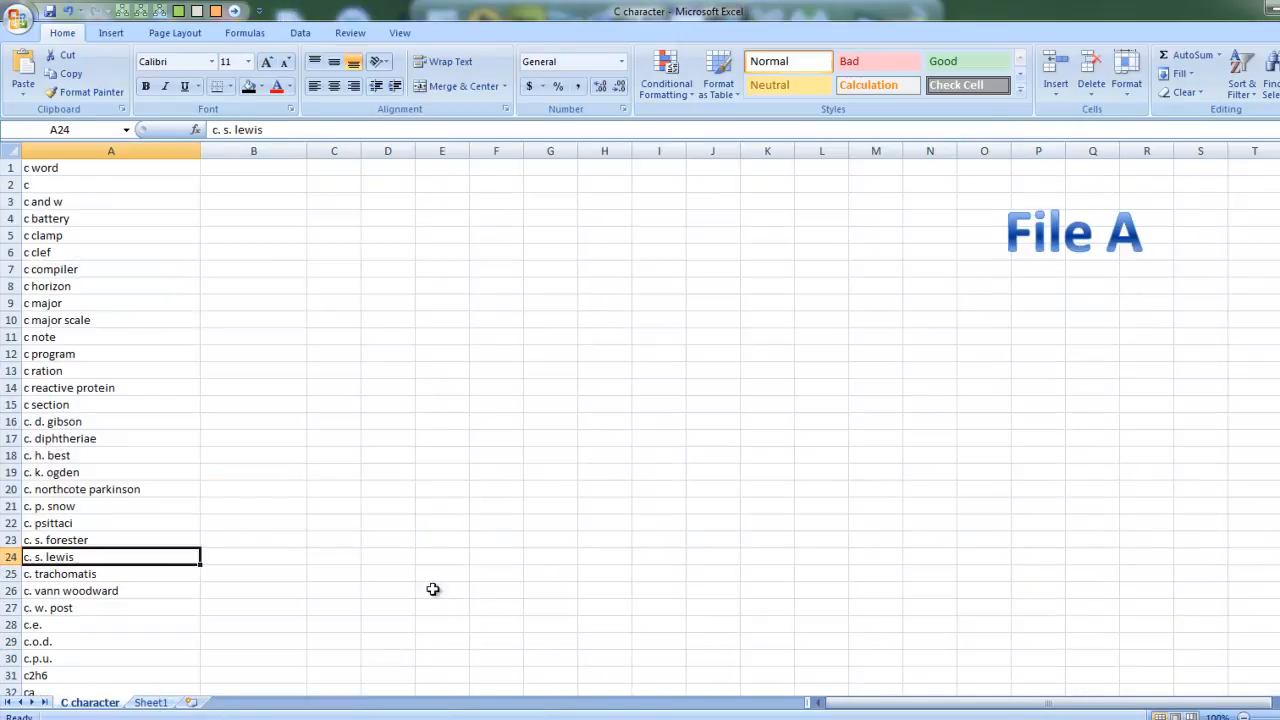
- Search for the VLOOKUP function and insert it in cell B1 of the C character sheet
left_click(260, 442)
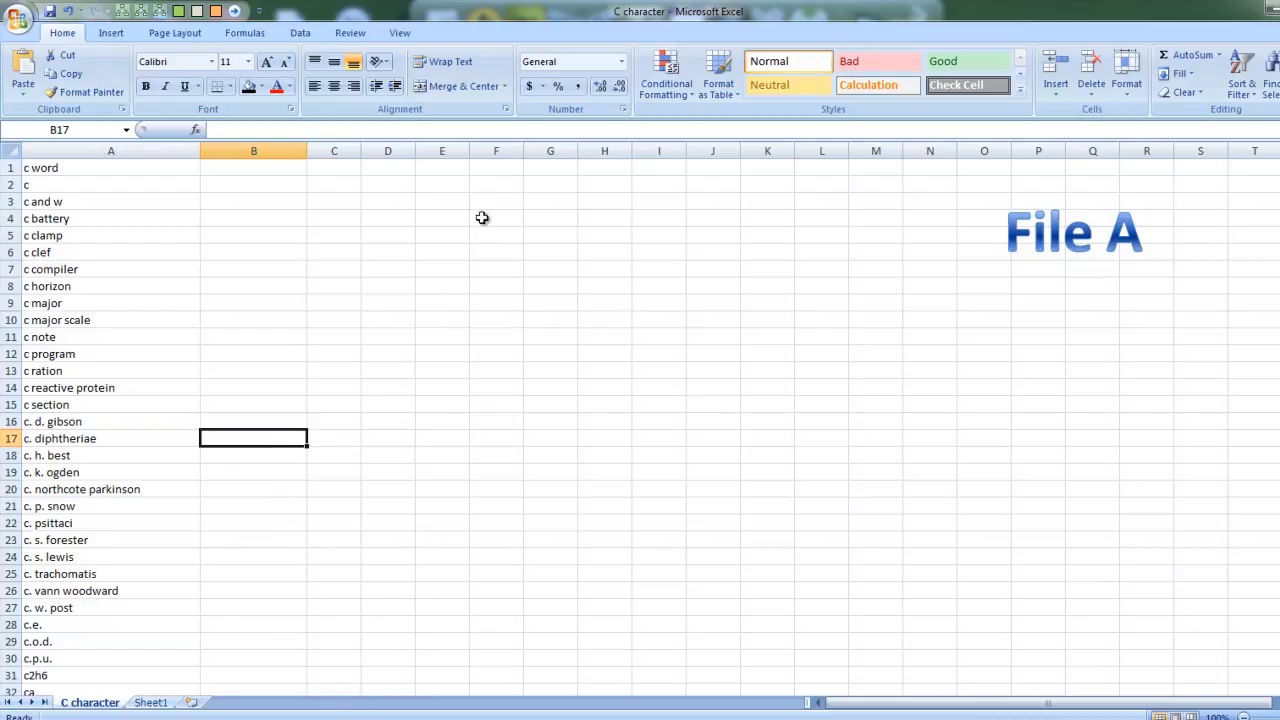
left_click(284, 165)
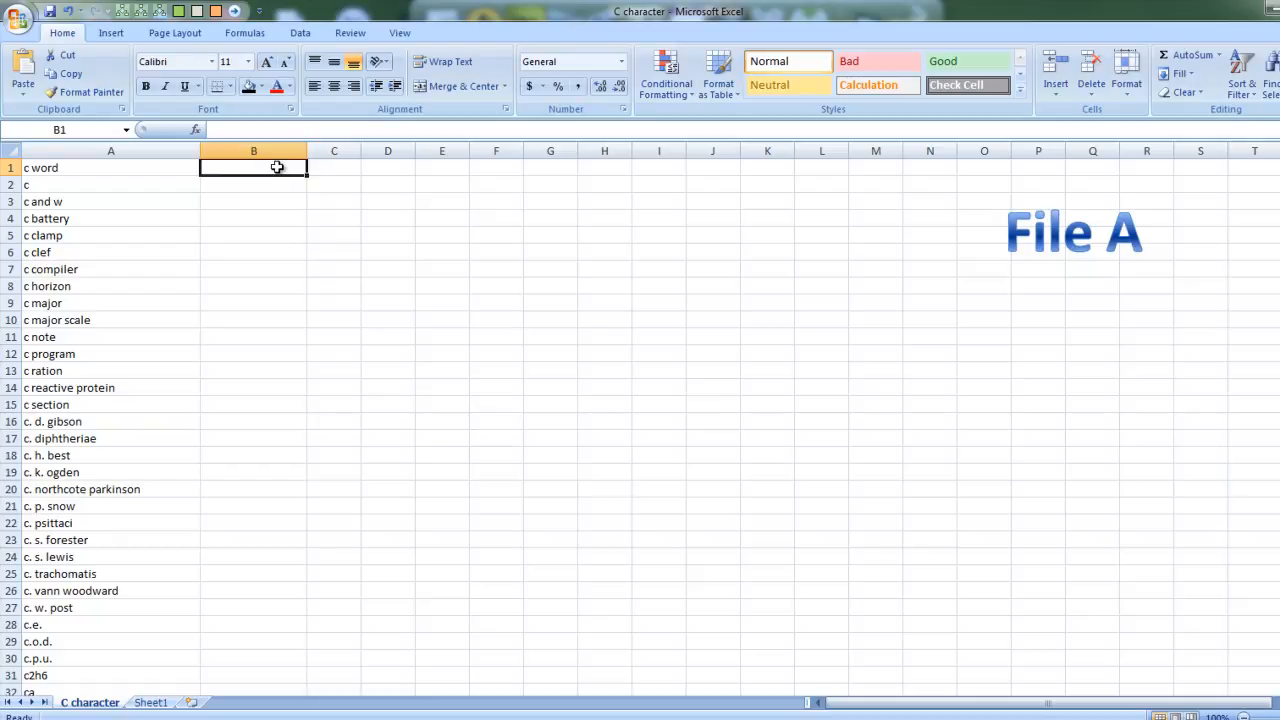
left_click(196, 131)
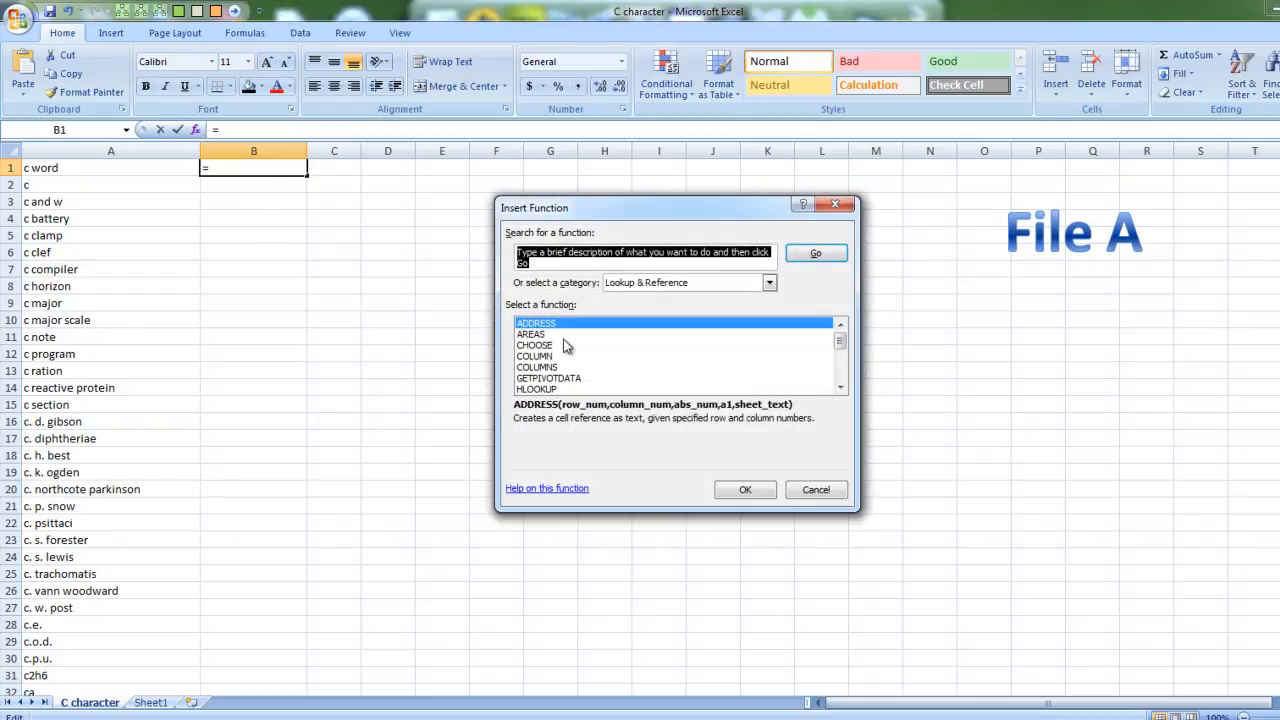
type("vlookup")
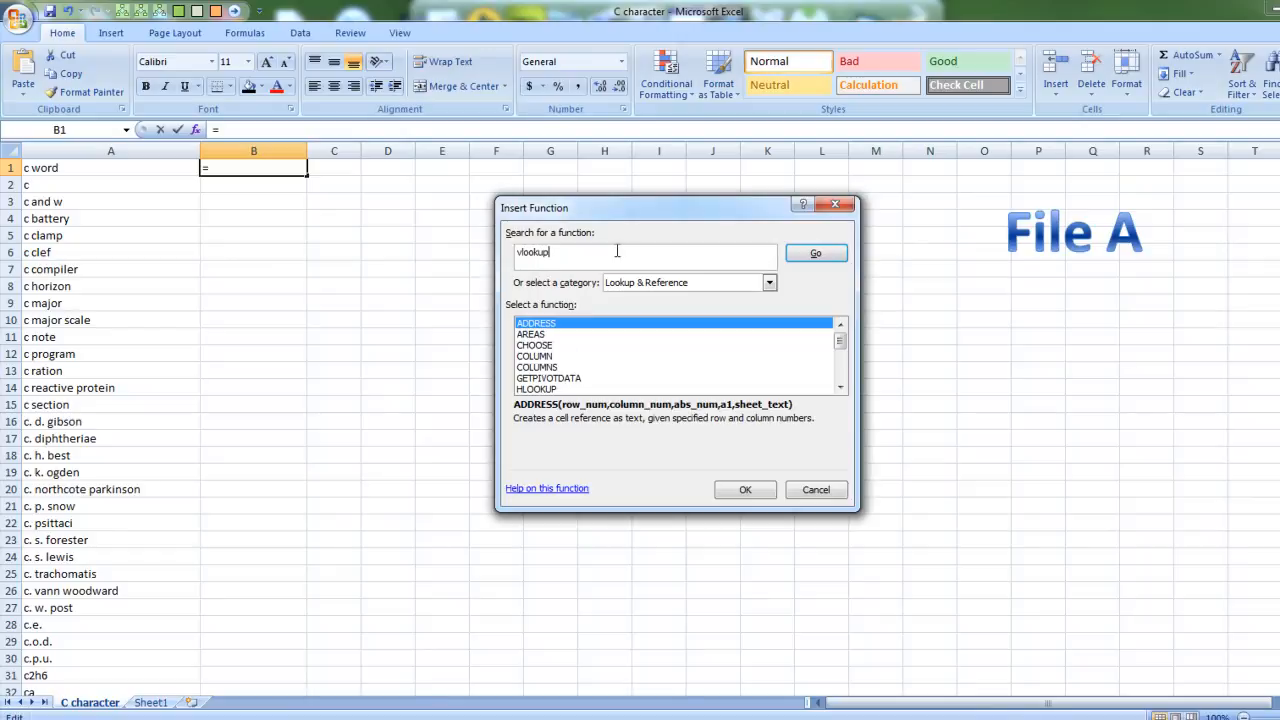
key("Return")
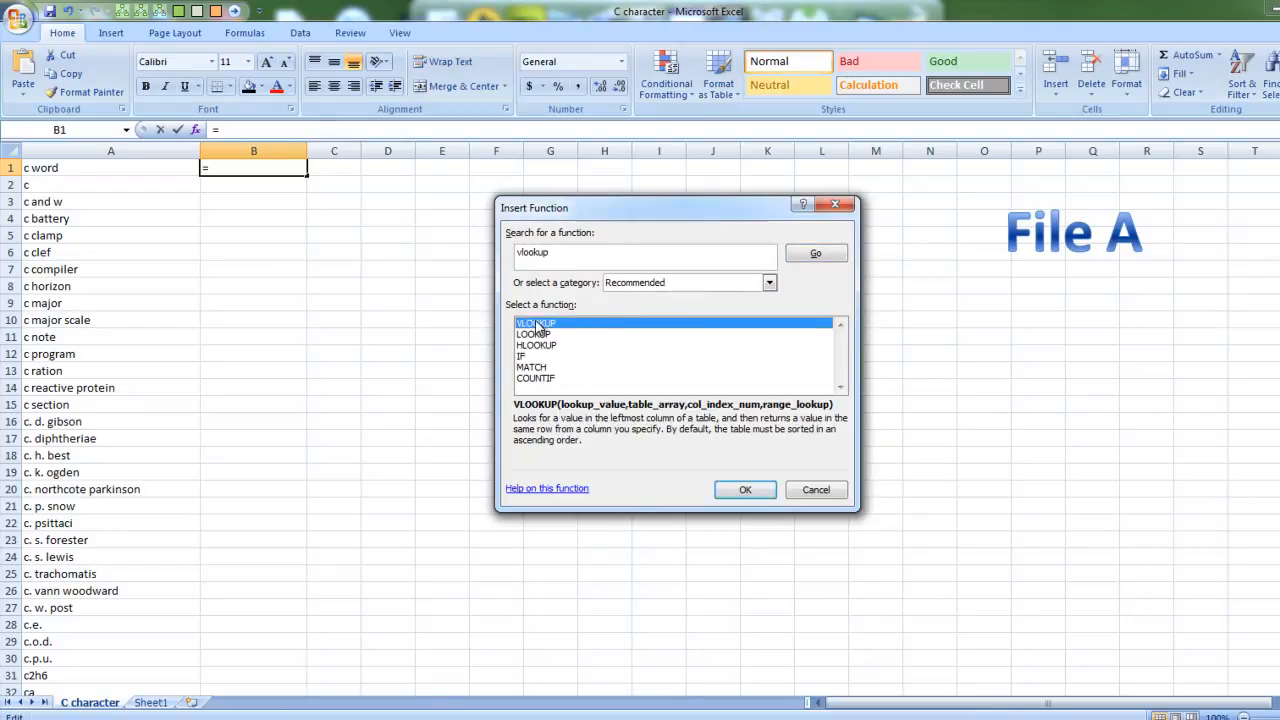
left_click(762, 489)
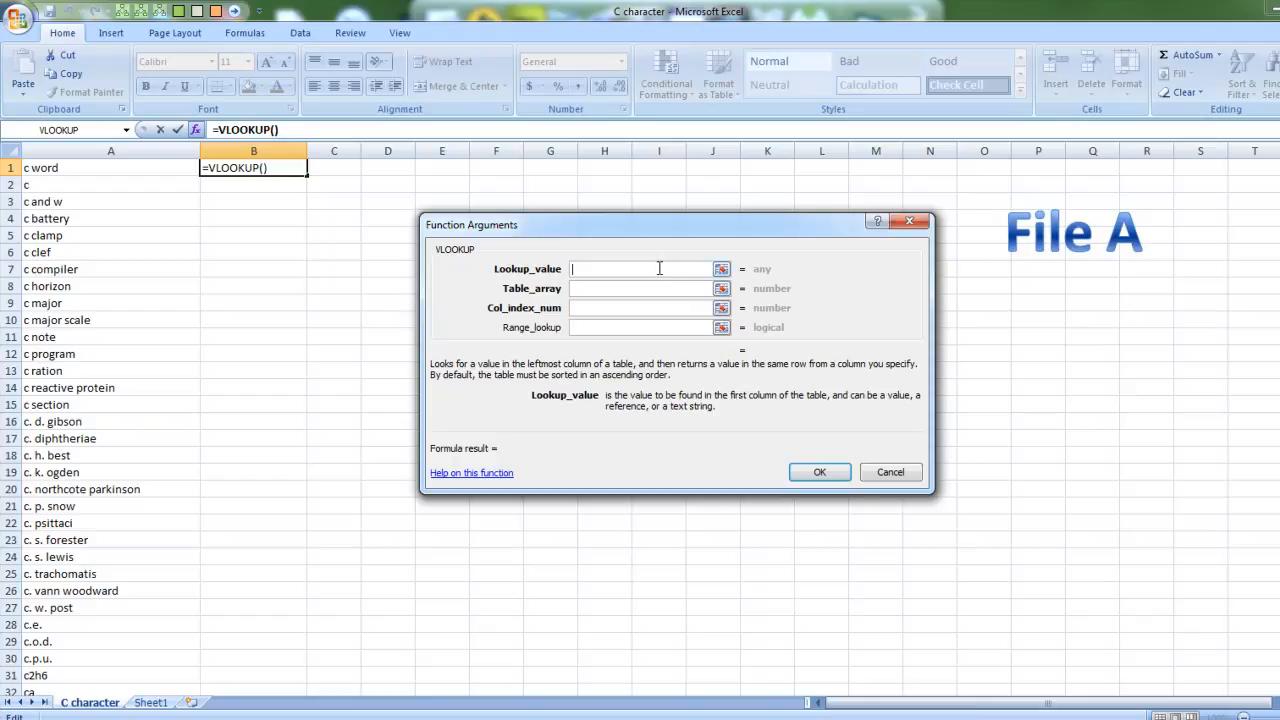
- Set VLOOKUP's lookup value to column A:A and its table array to column A of Sheet1 in the character C workbook
left_click(160, 150)
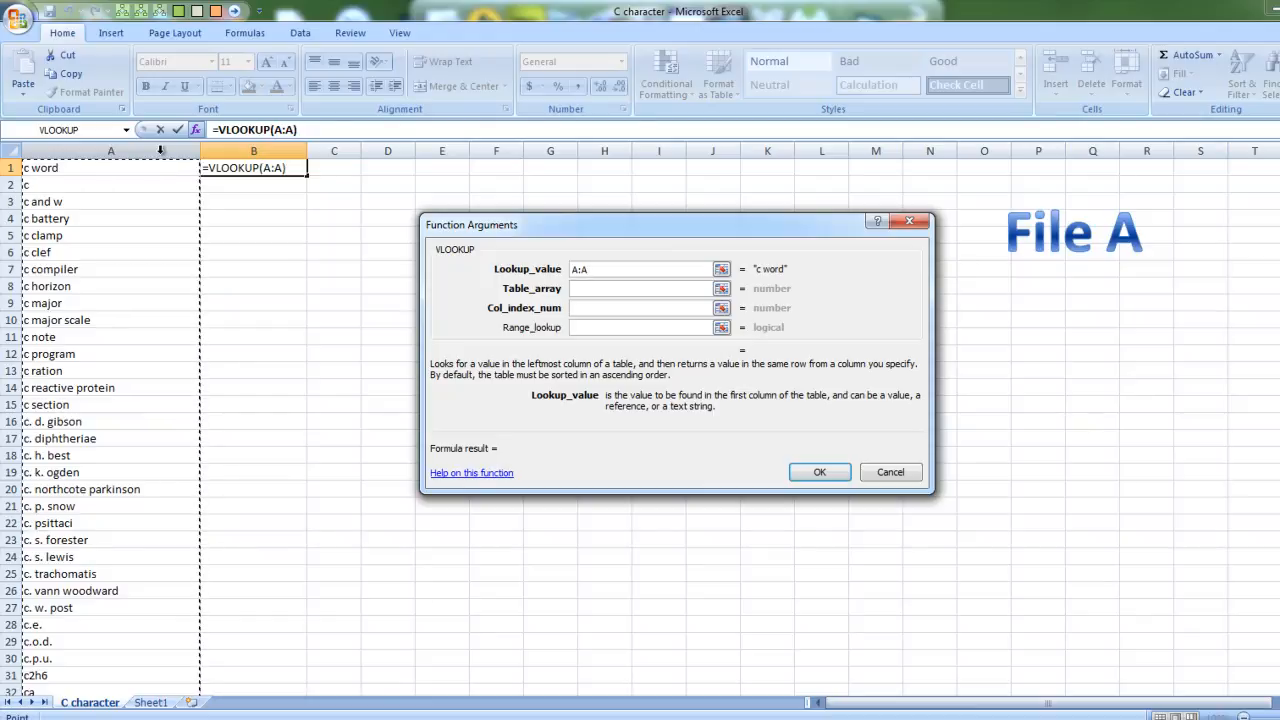
left_click(593, 288)
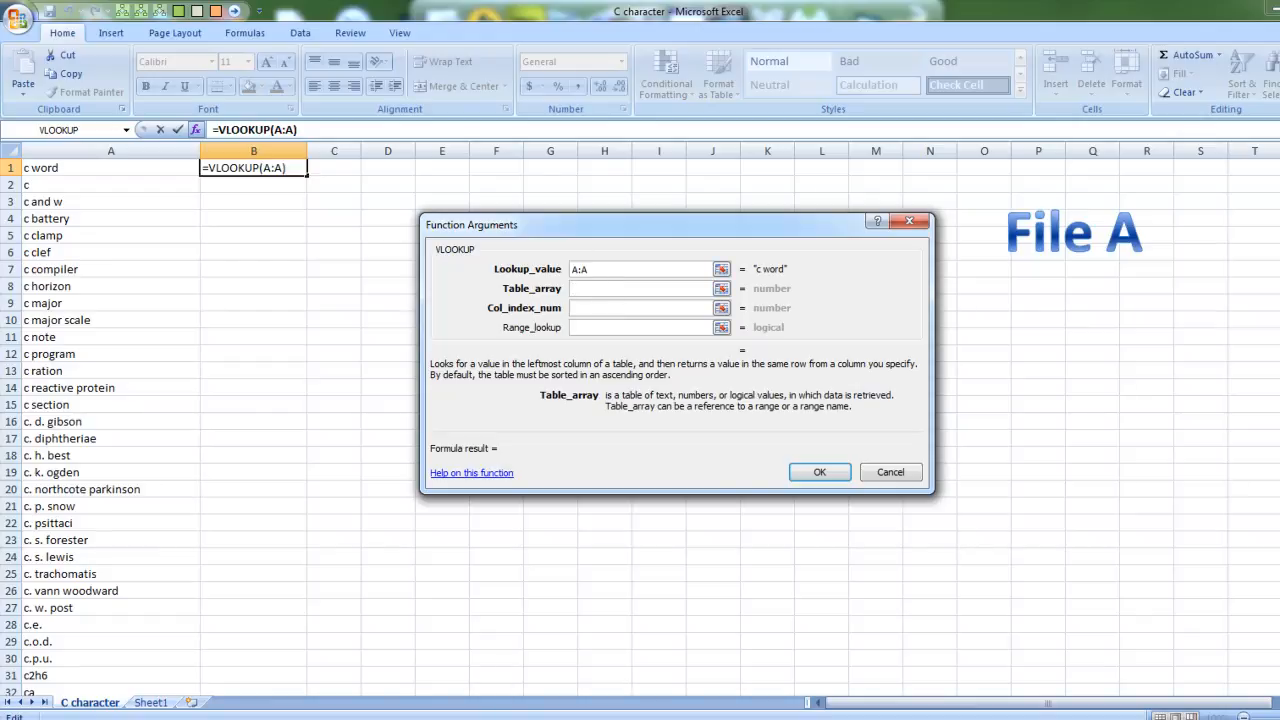
left_click(338, 718)
left_click(260, 648)
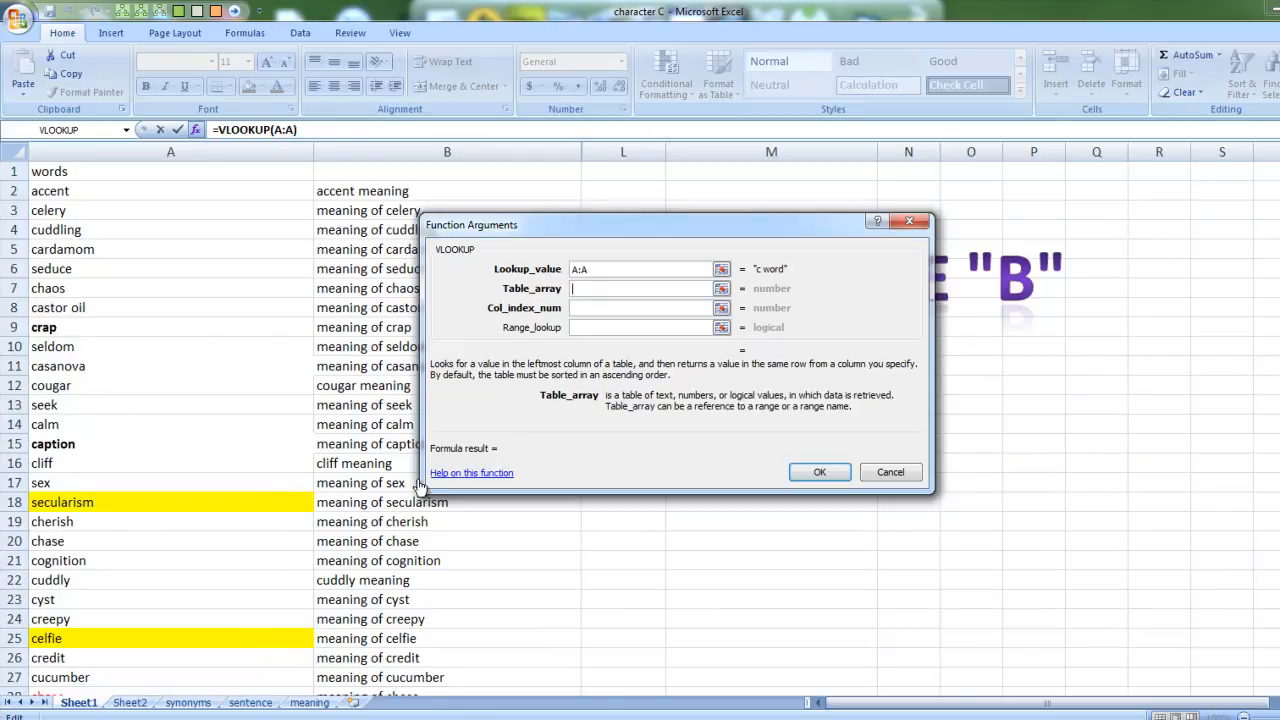
left_click(147, 150)
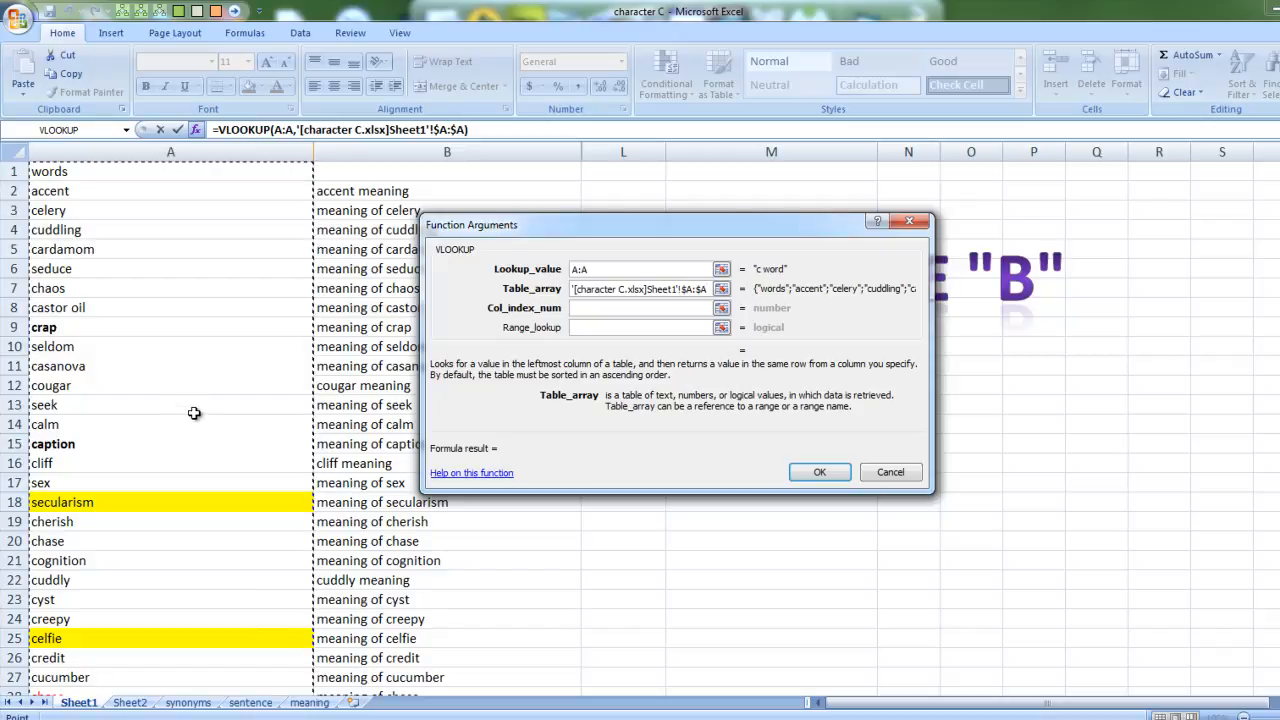
left_click(634, 308)
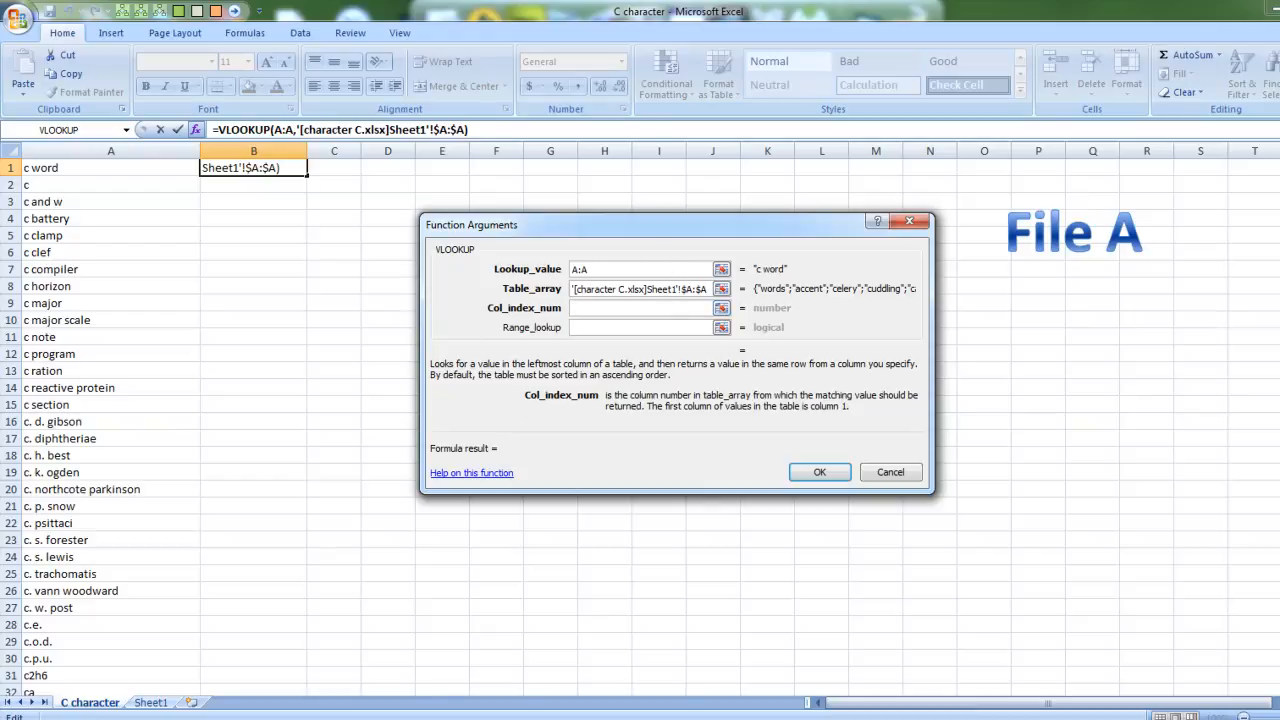
mouse_move(249, 663)
left_click(284, 680)
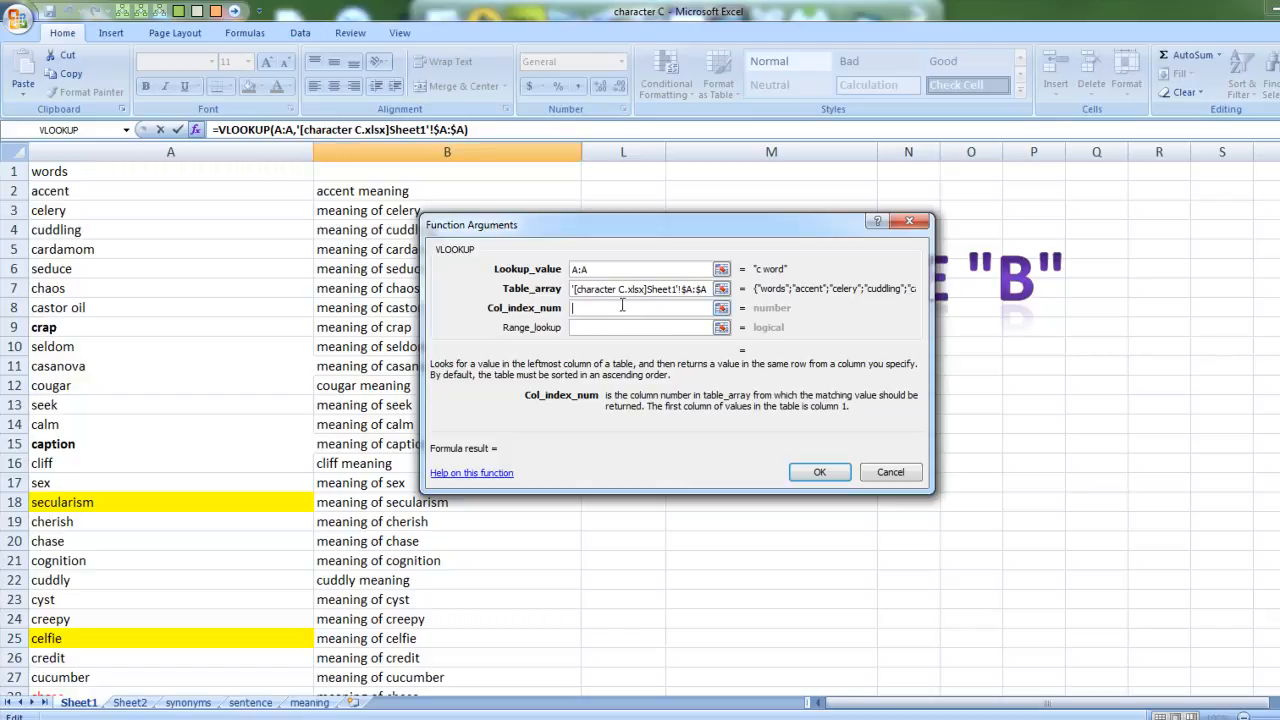
type("0")
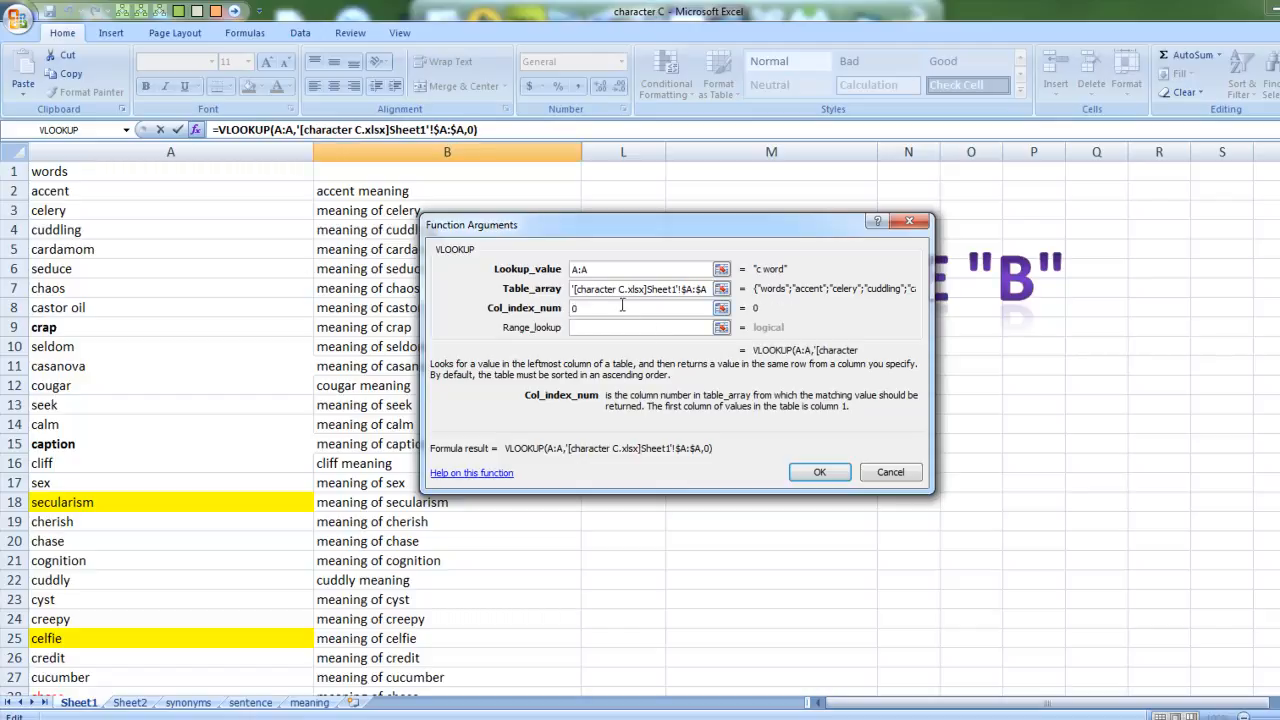
key("BackSpace")
type("1")
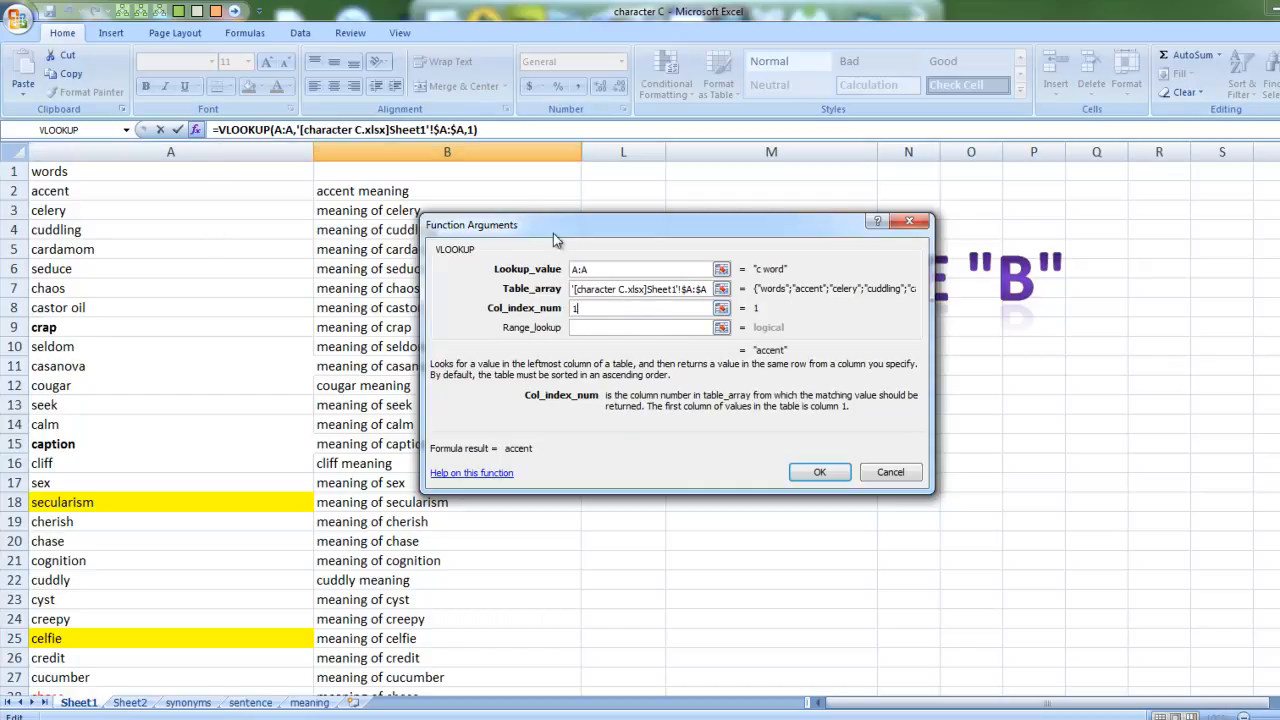
left_click_drag(597, 311, 537, 316)
type("2")
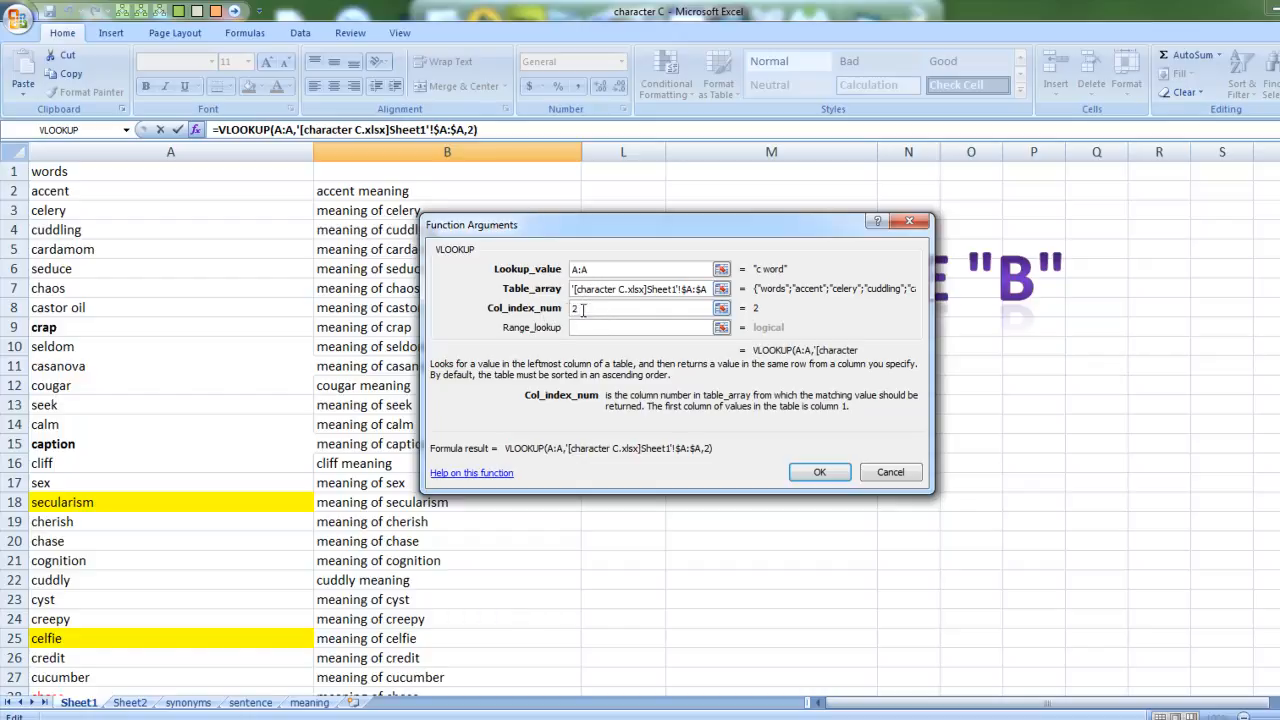
left_click_drag(586, 308, 553, 319)
key("BackSpace")
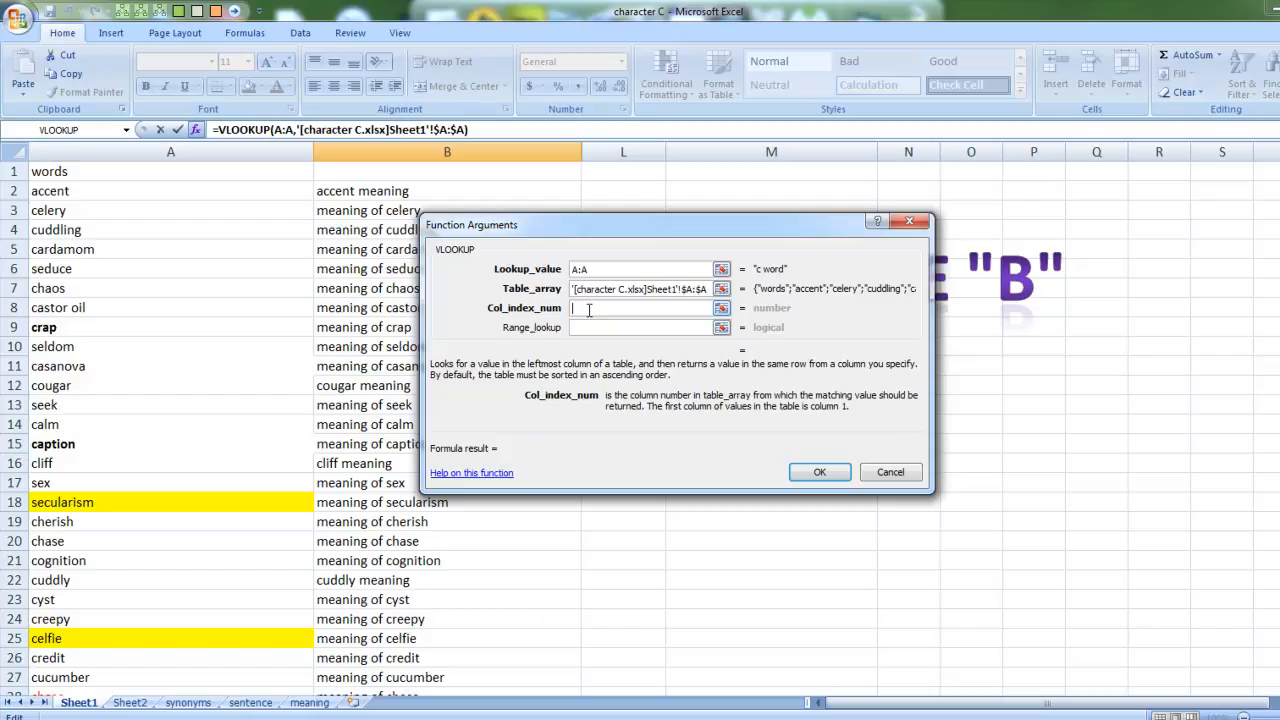
- Set VLOOKUP's column index number to 1 and its range lookup to 0
type("1")
left_click(591, 330)
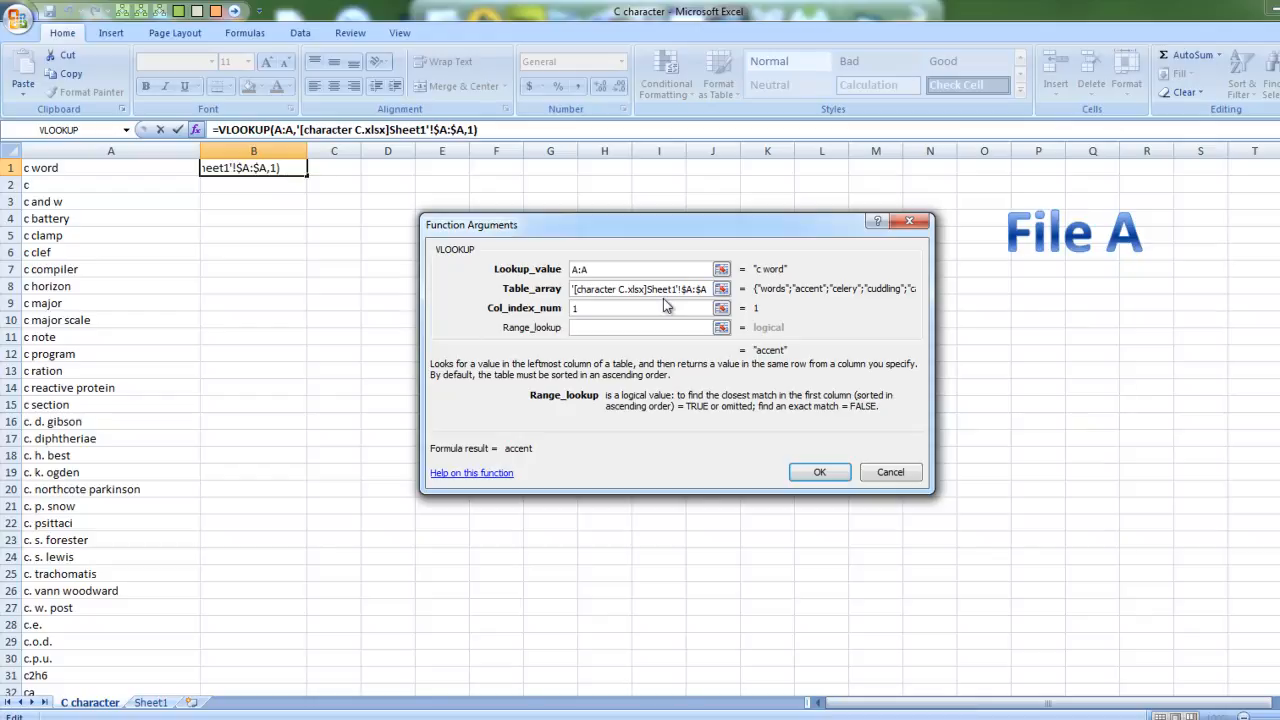
type("0")
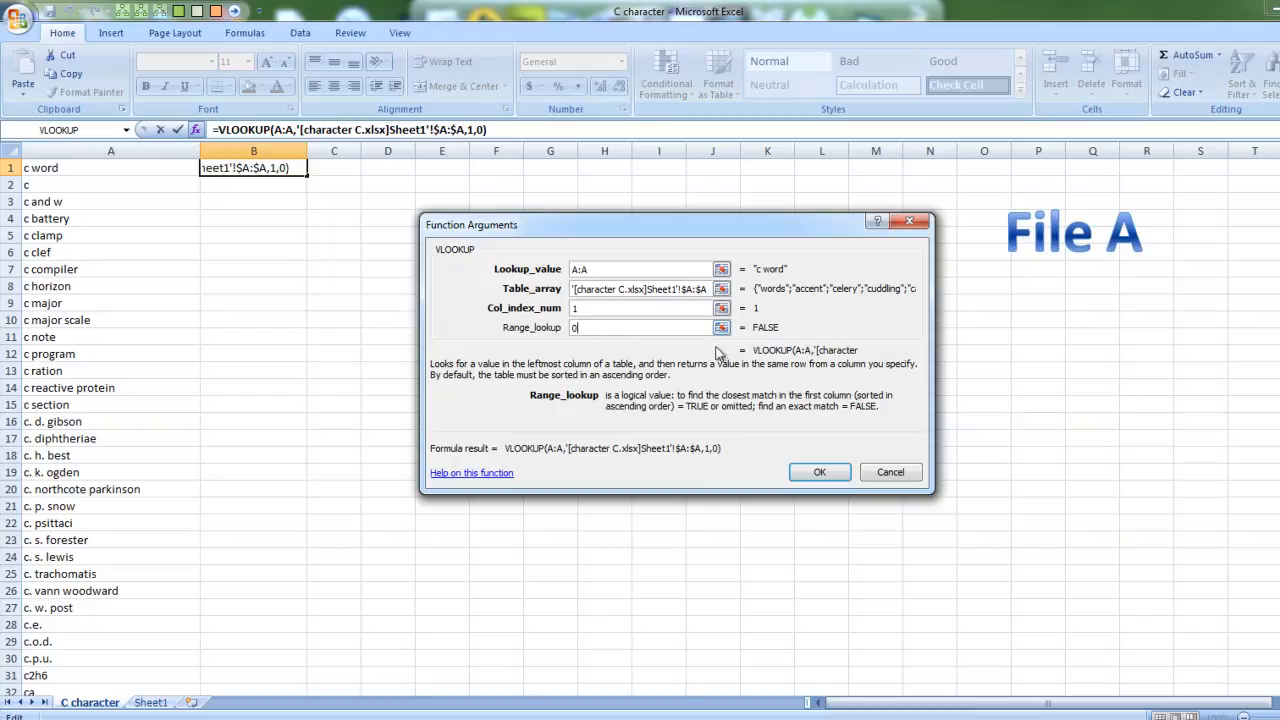
- Complete the VLOOKUP formula in cell B1 and compare cell A1 with the character C word list
left_click(819, 472)
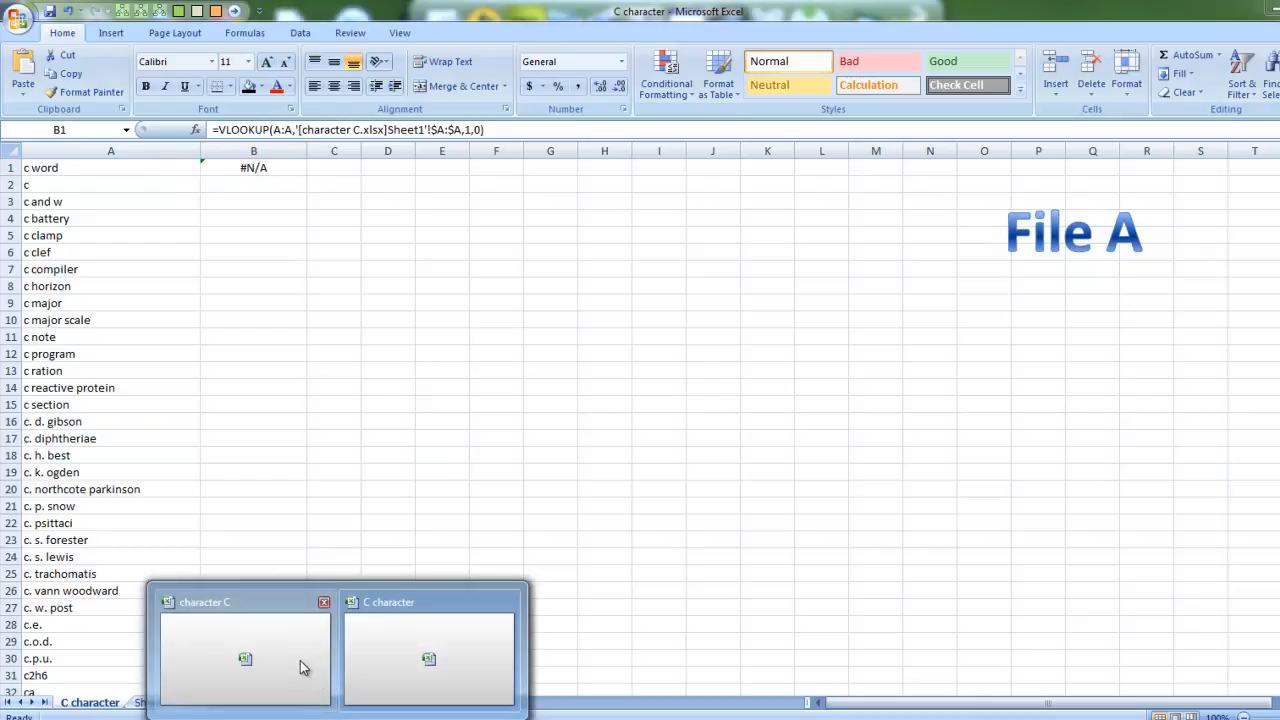
left_click(300, 660)
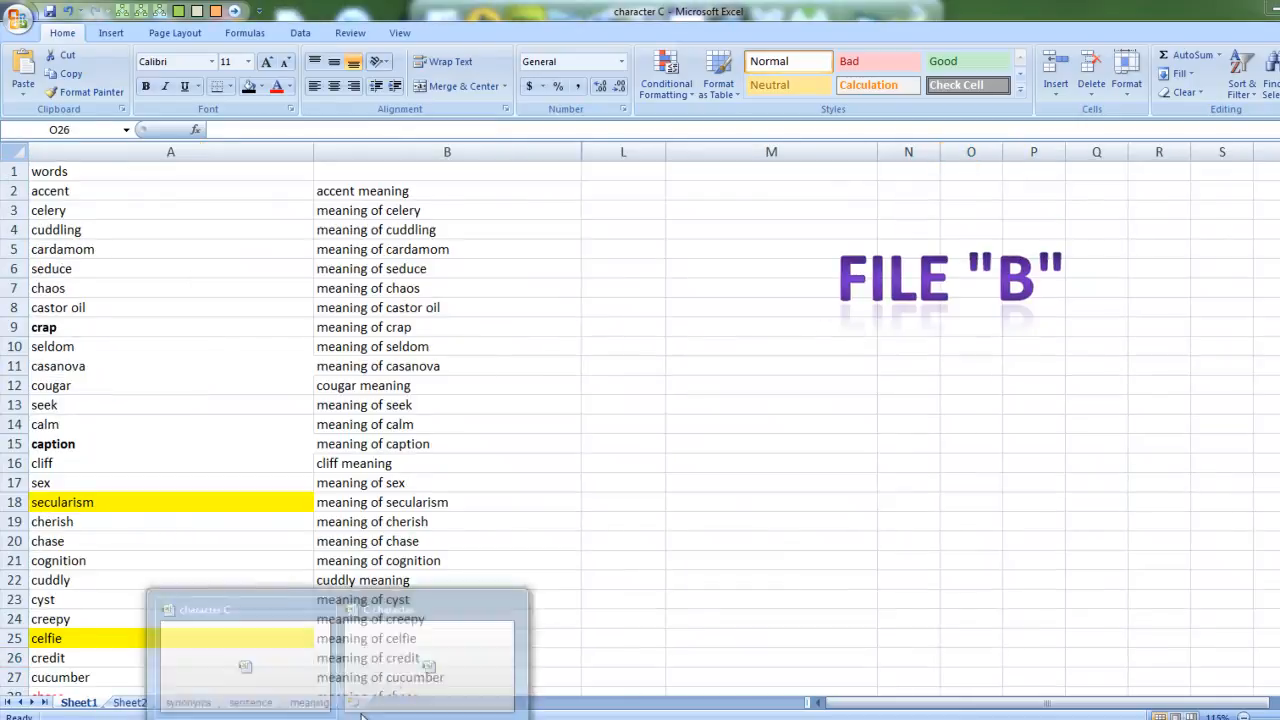
left_click(358, 600)
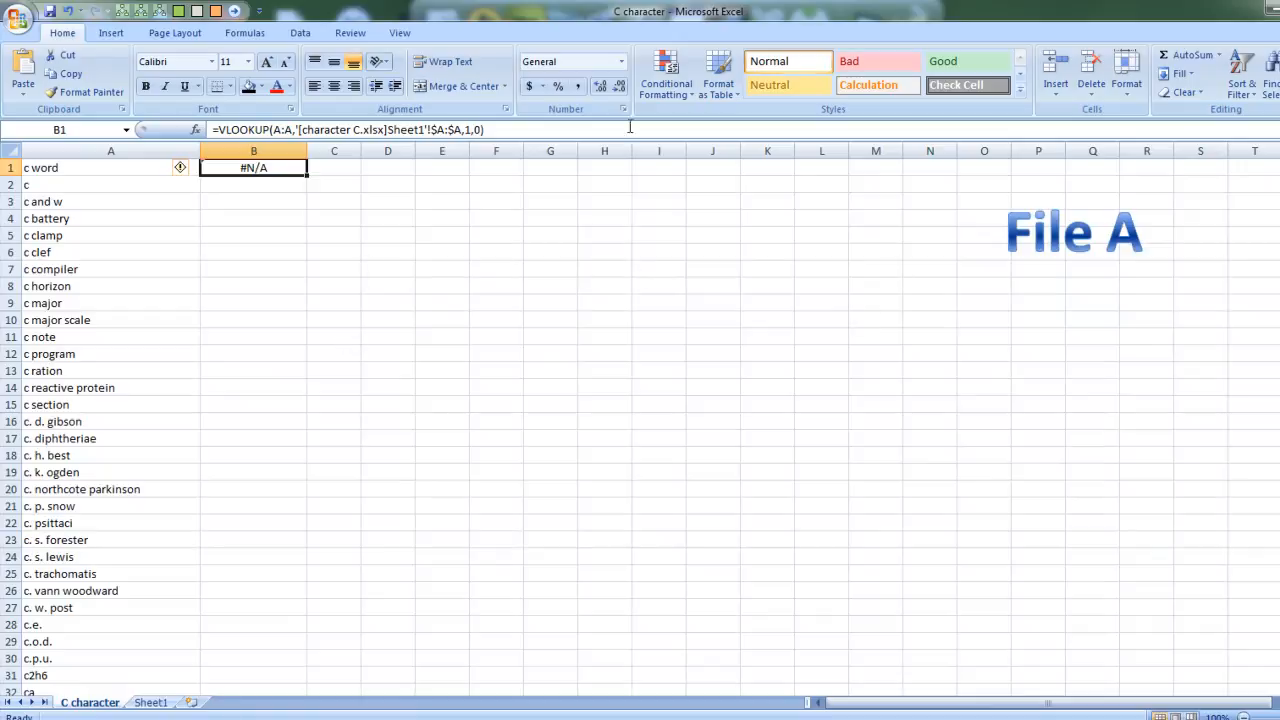
left_click(136, 164)
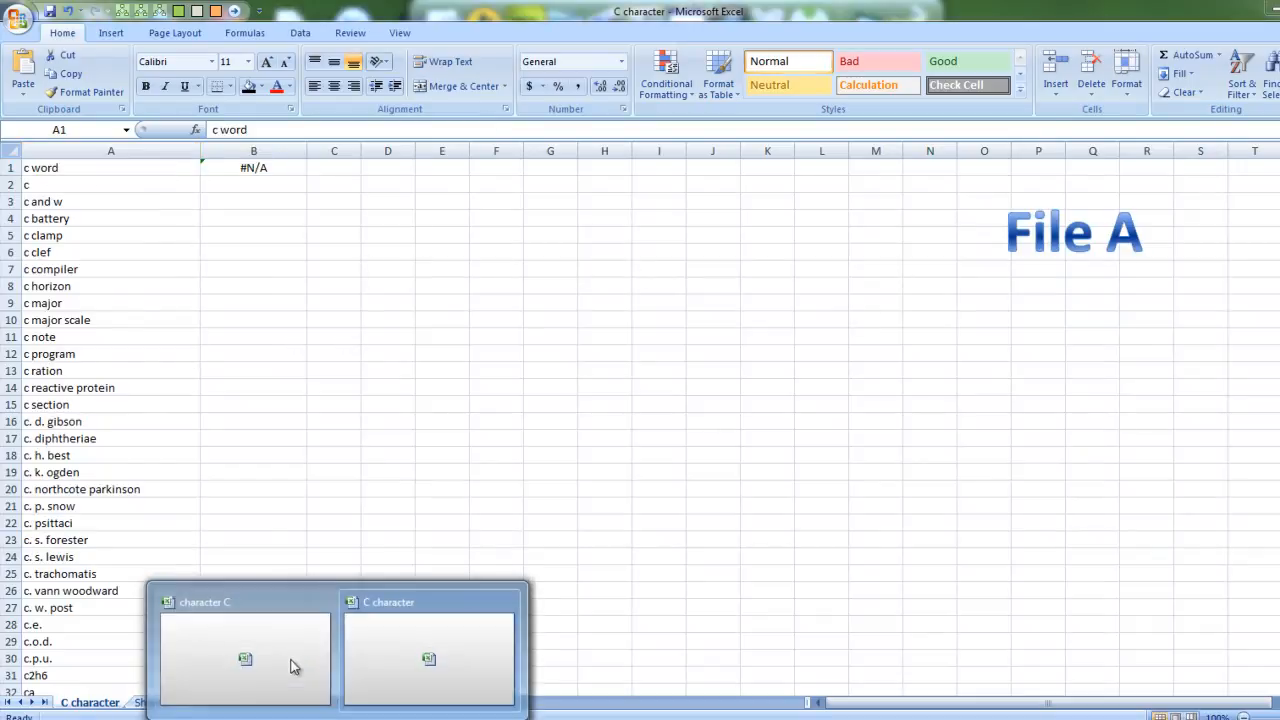
left_click(291, 660)
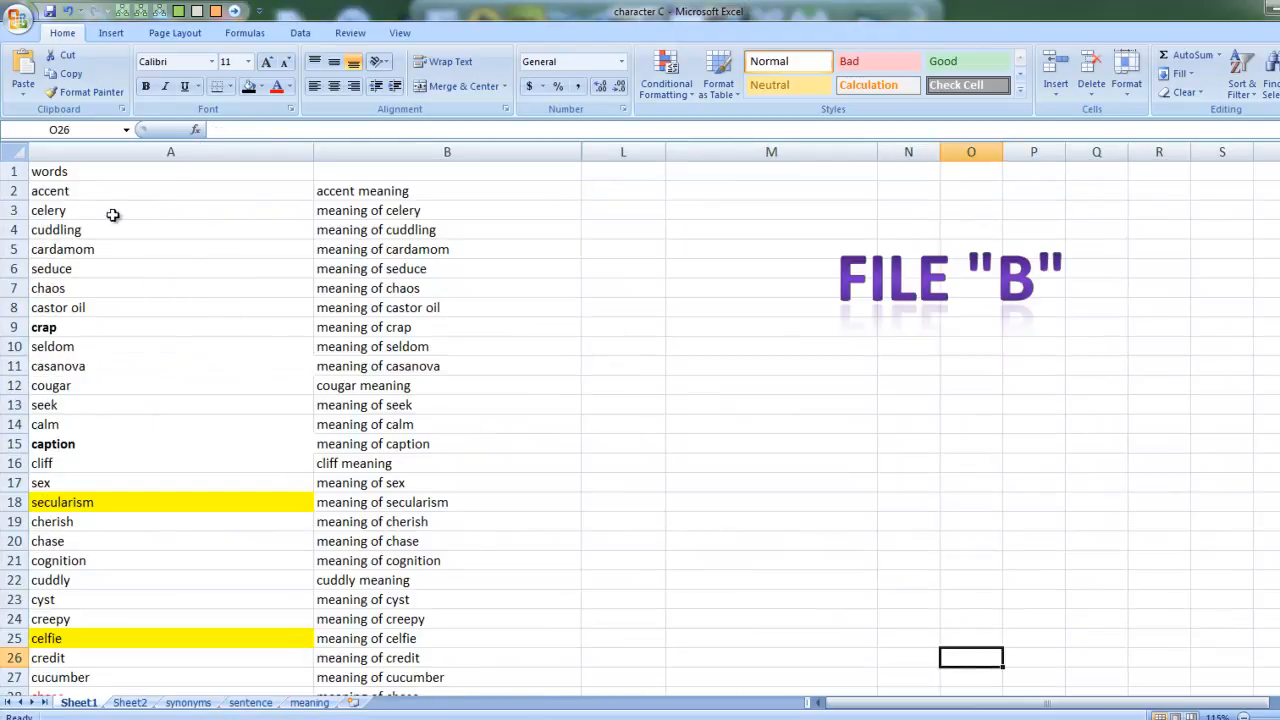
- Change cell A1 of Sheet1 in the character C workbook to "c word", matching A1 of the C character sheet
left_click(94, 174)
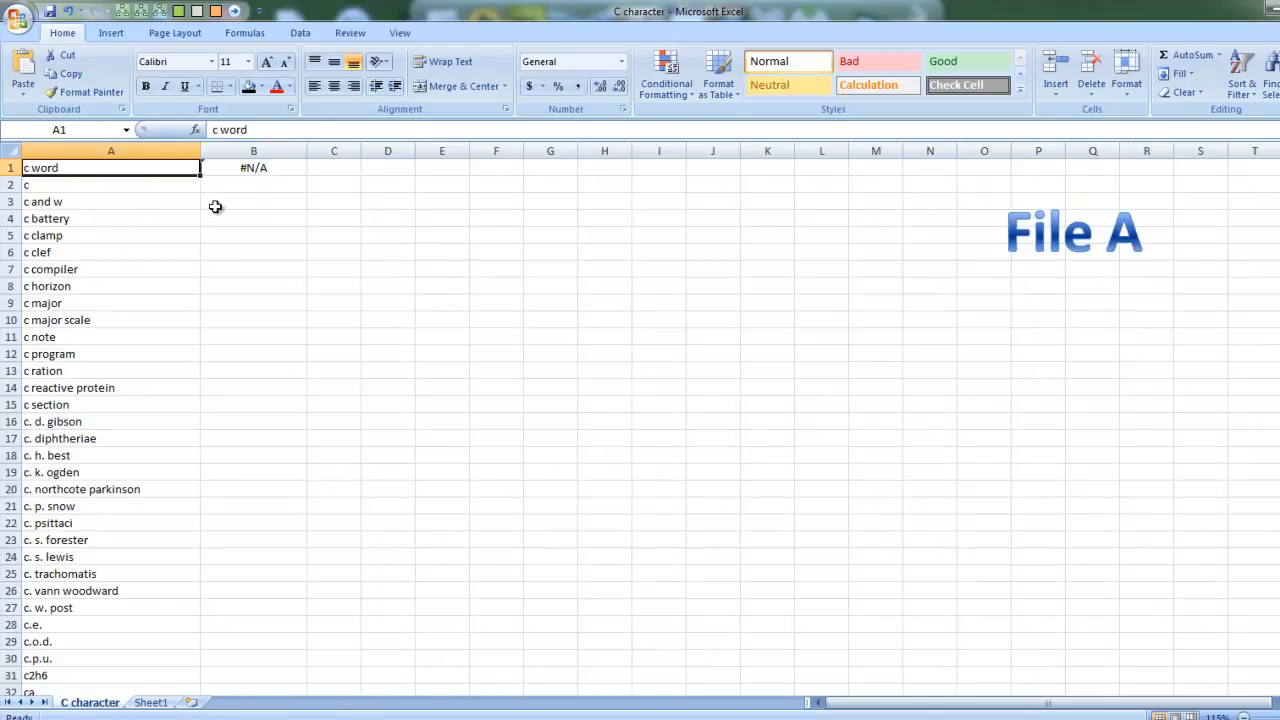
key("alt+Tab")
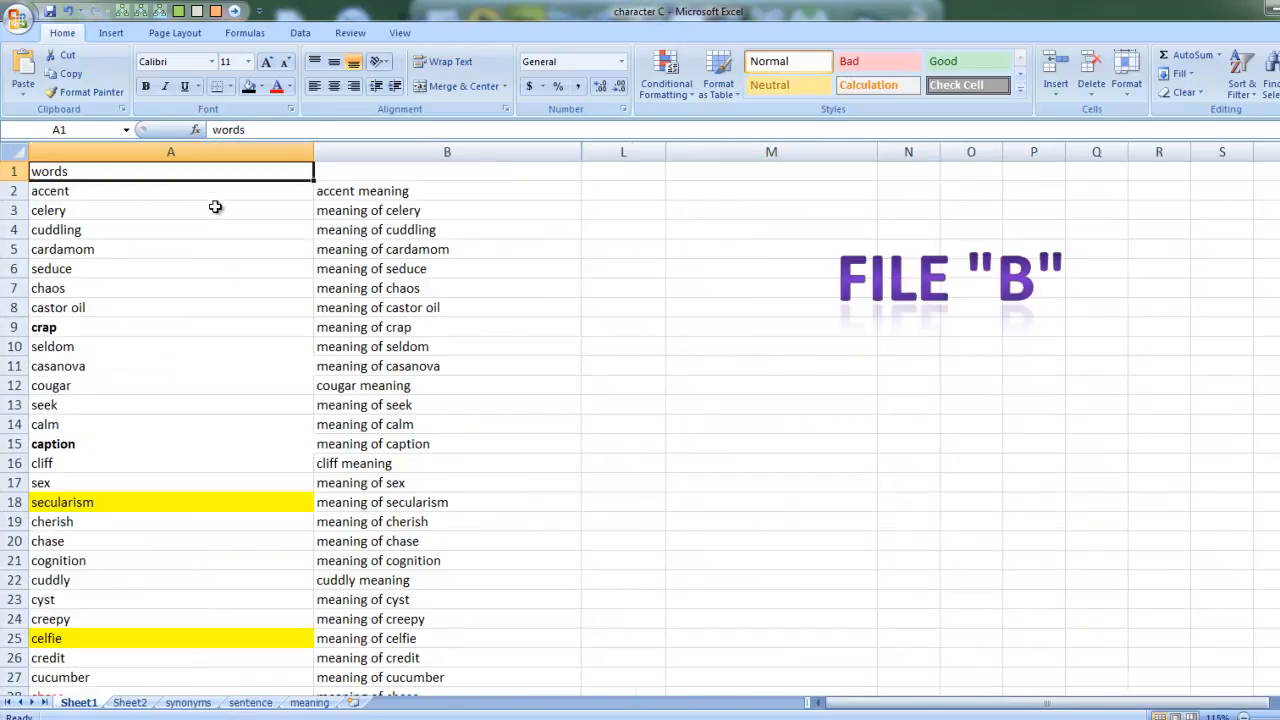
key("alt+Tab")
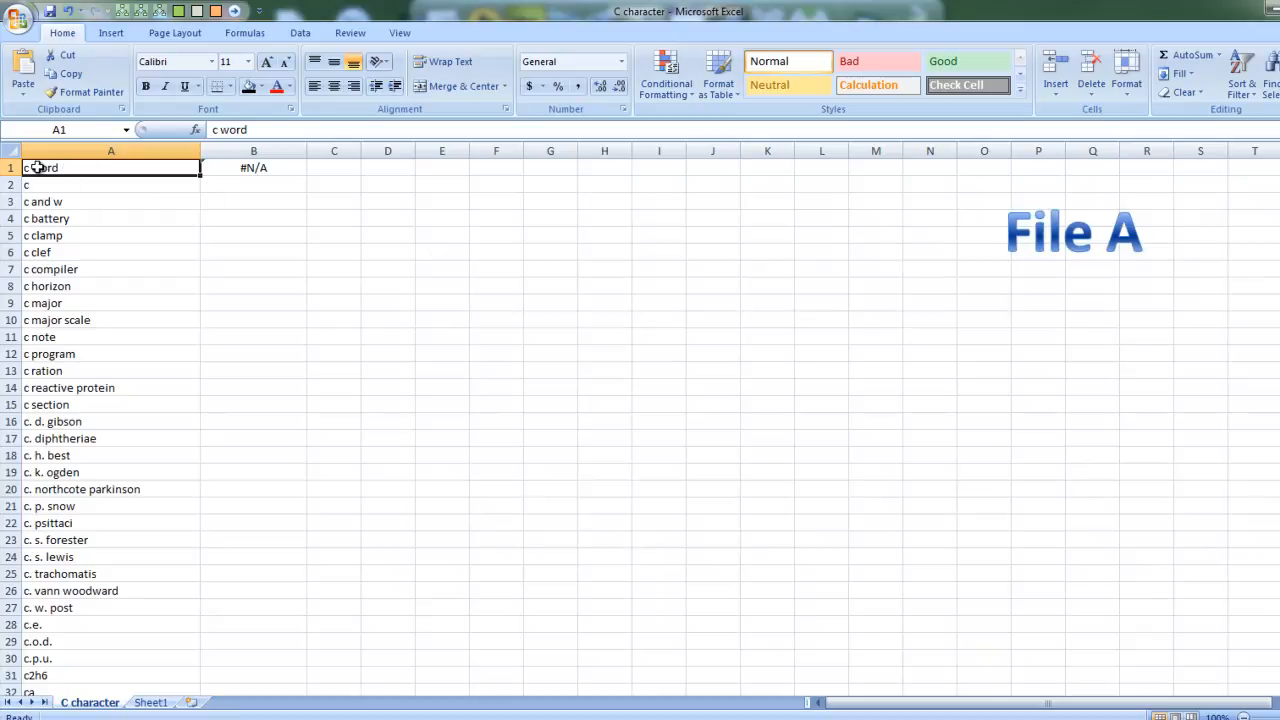
key("alt+Tab")
type("c wo")
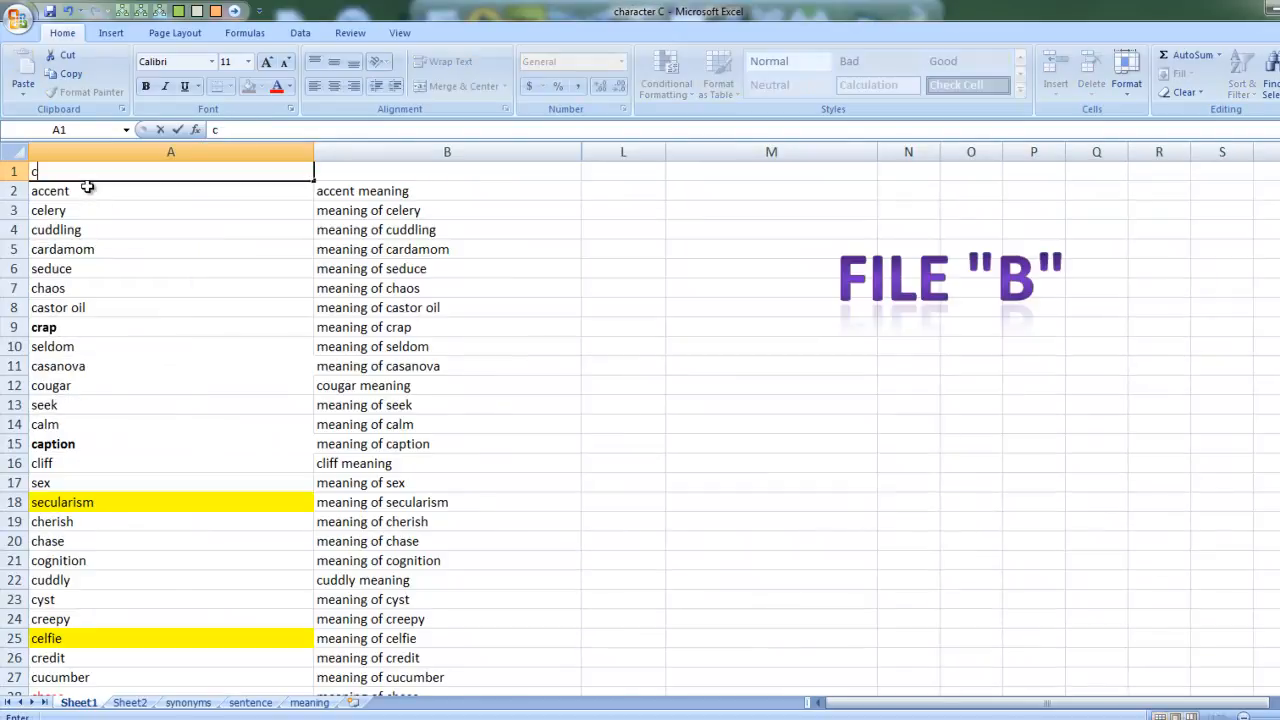
key("Return")
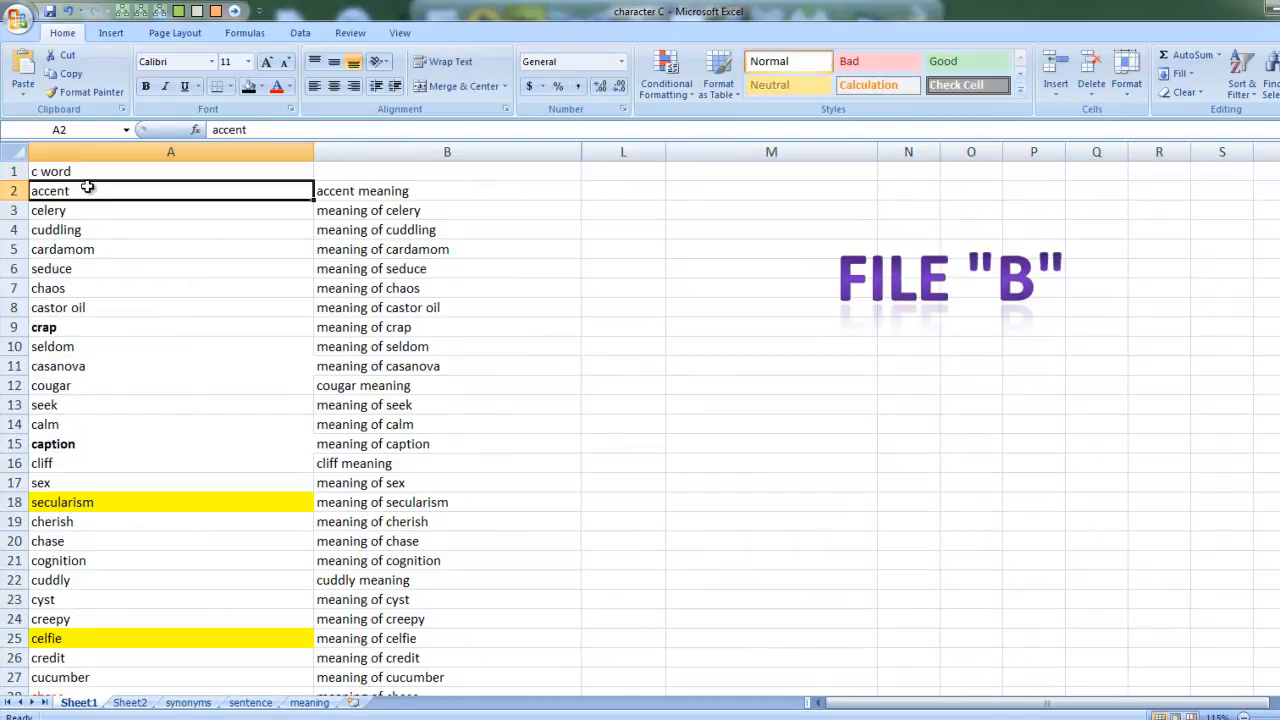
- Check the lookup result in B1 of the C character sheet against cell A1 in both workbooks
key("alt+Tab")
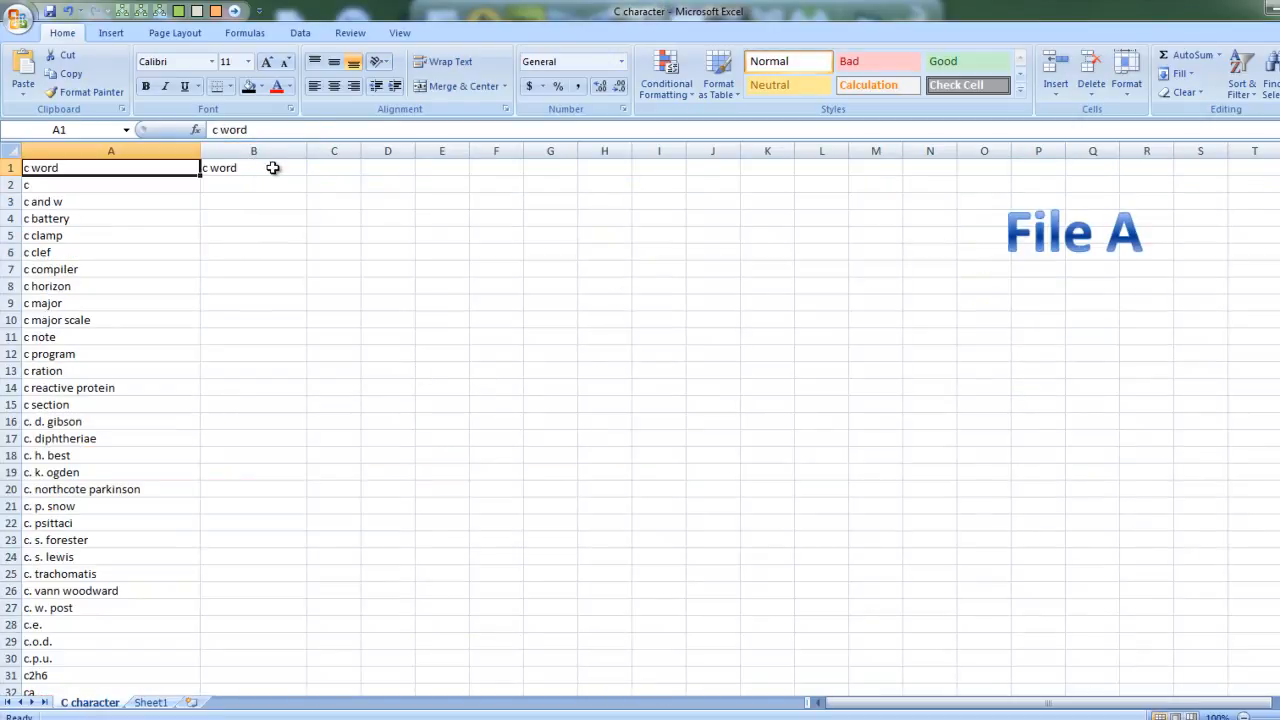
left_click(272, 168)
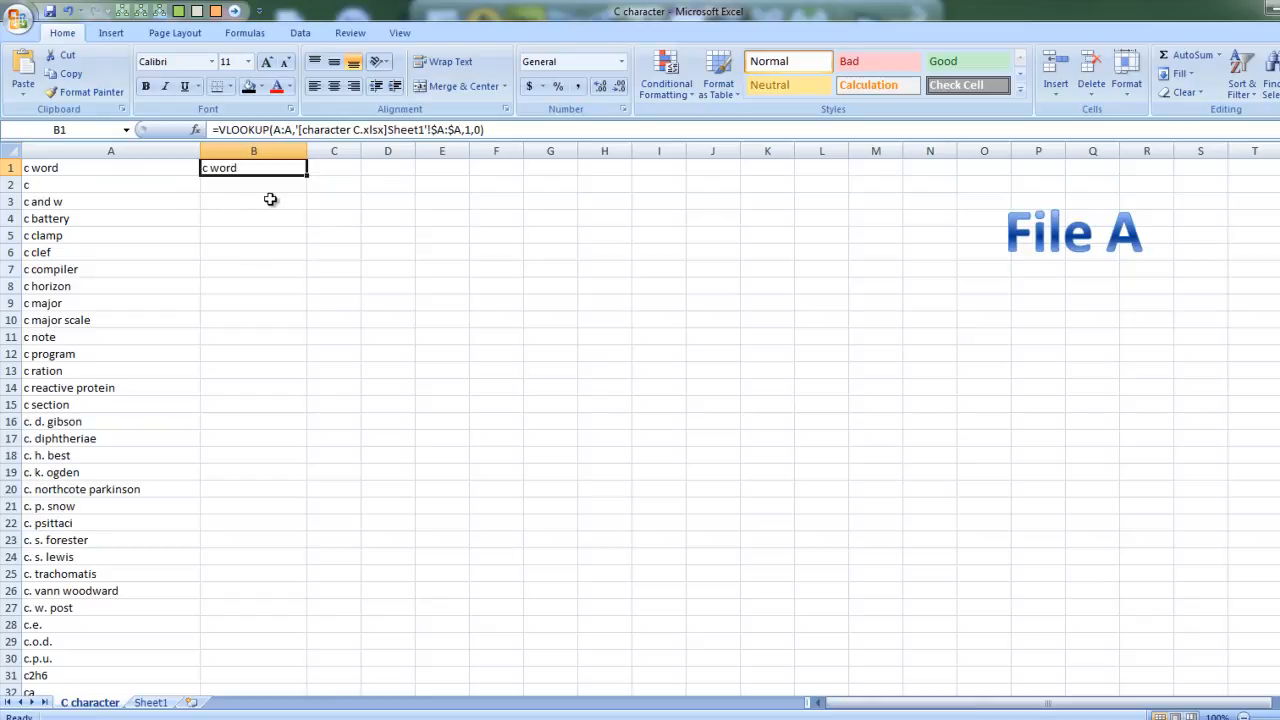
left_click(278, 208)
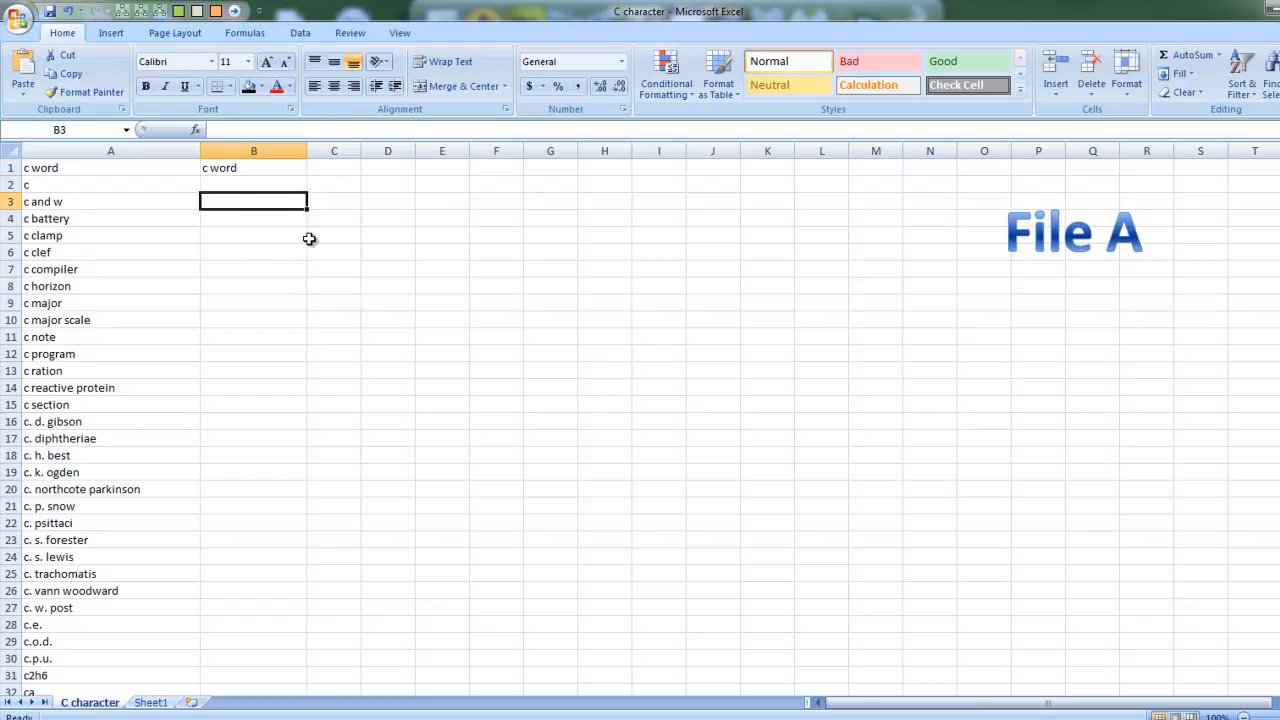
left_click(54, 168)
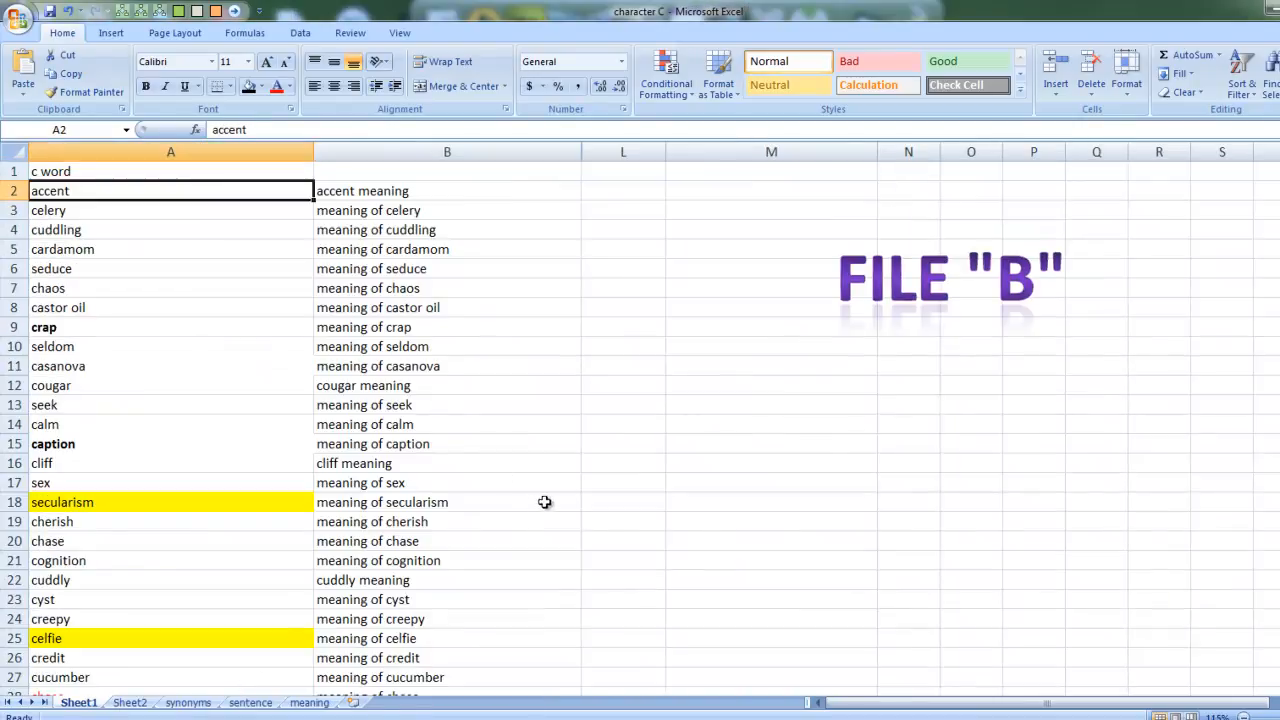
left_click(147, 174)
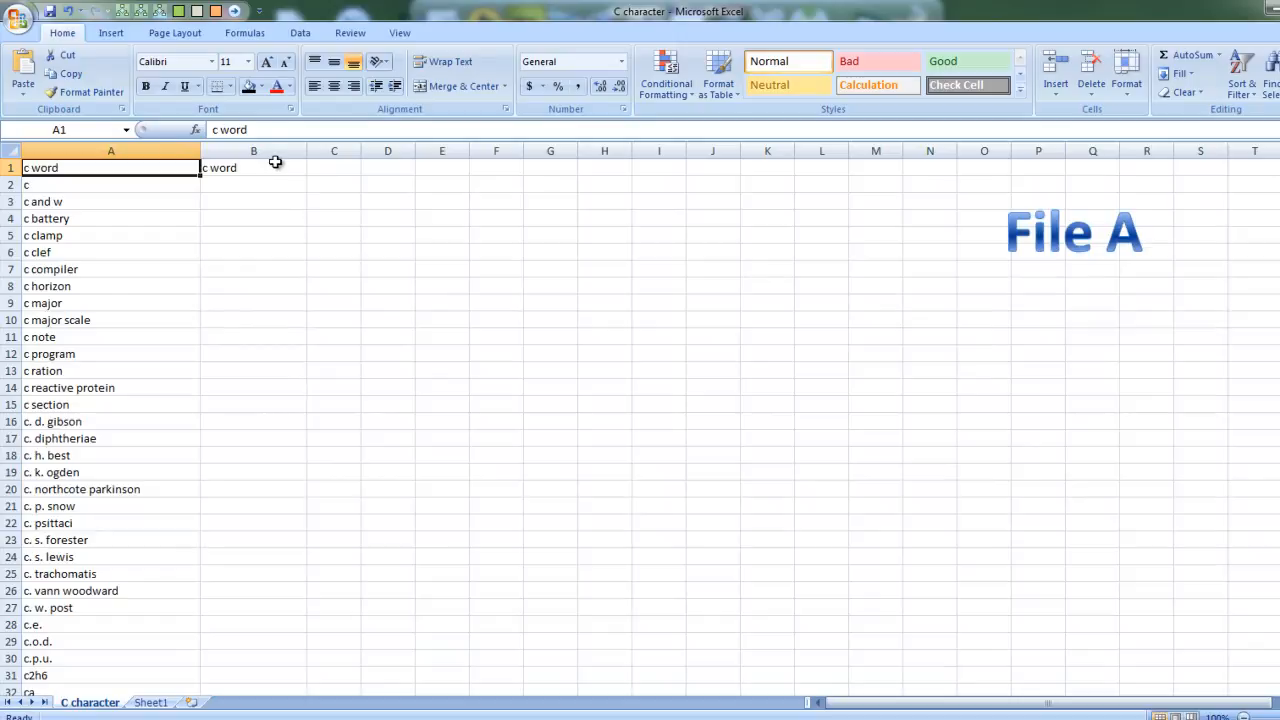
- Fill the VLOOKUP formula from B1 down to B4 on the C character sheet
left_click(276, 166)
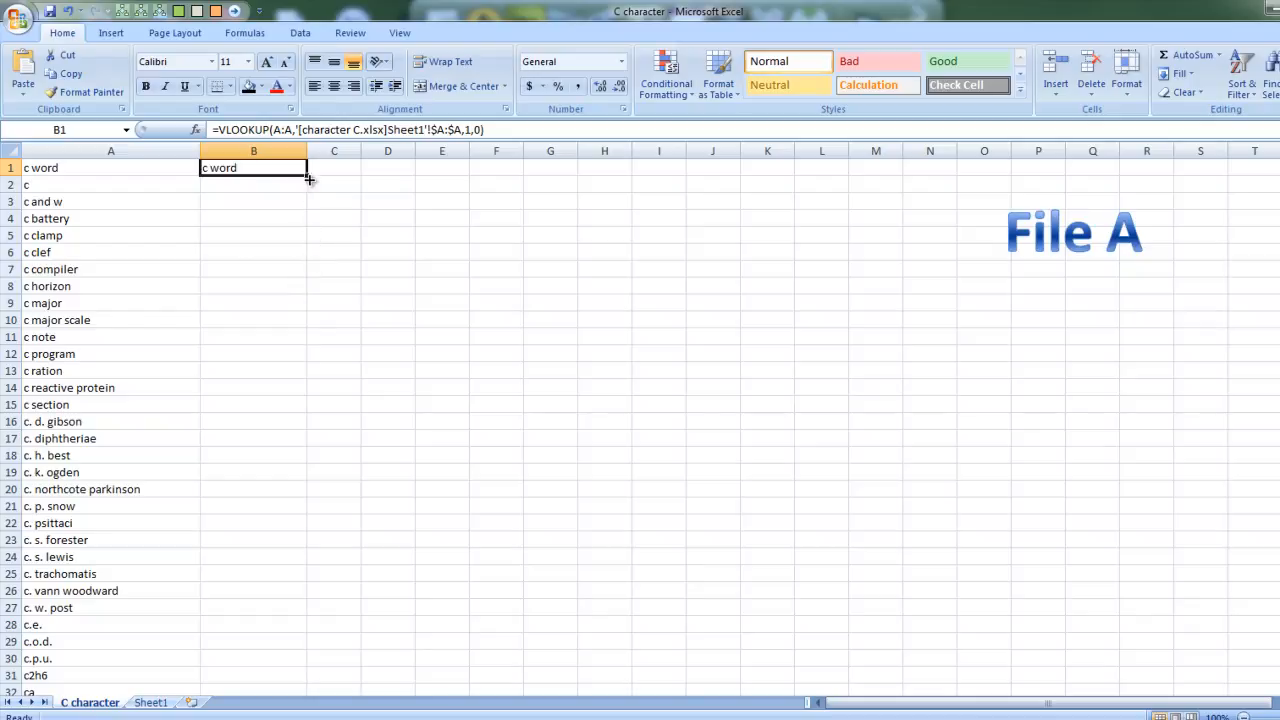
left_click_drag(308, 177, 306, 220)
left_click(312, 284)
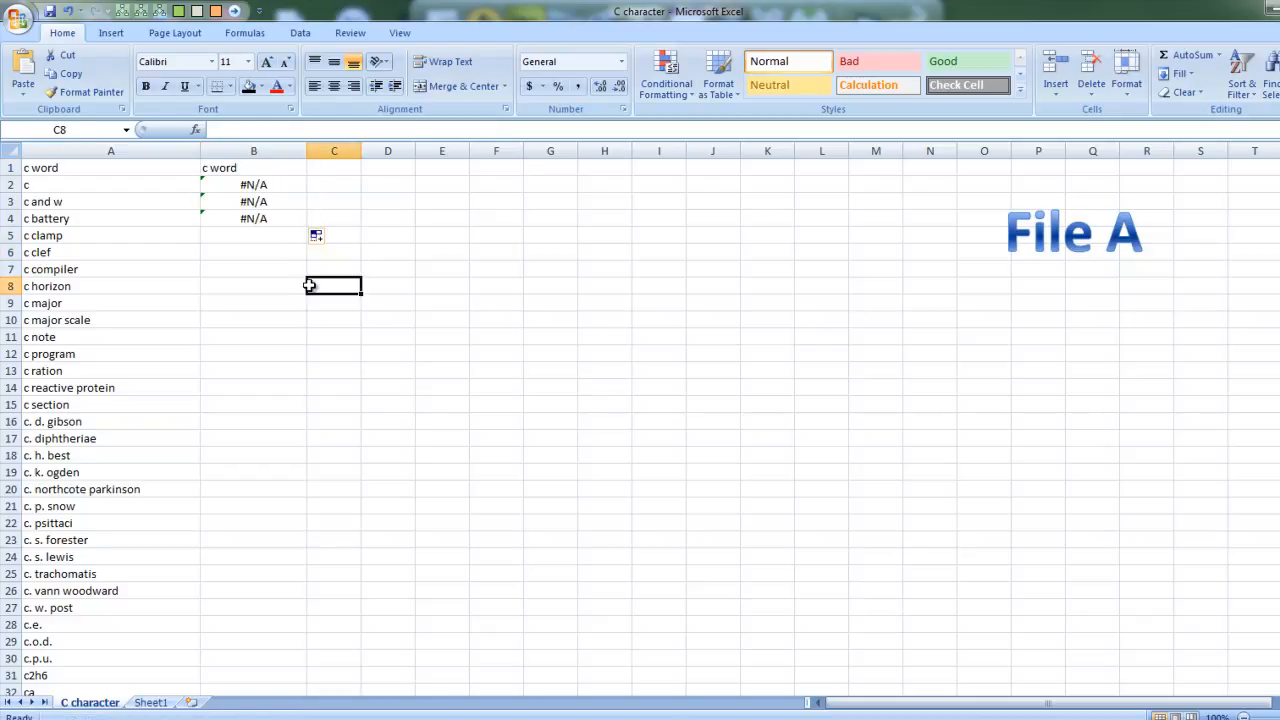
- Compare cell A2 in both workbooks and inspect the lookup result in B2 of the C character sheet
left_click(291, 167)
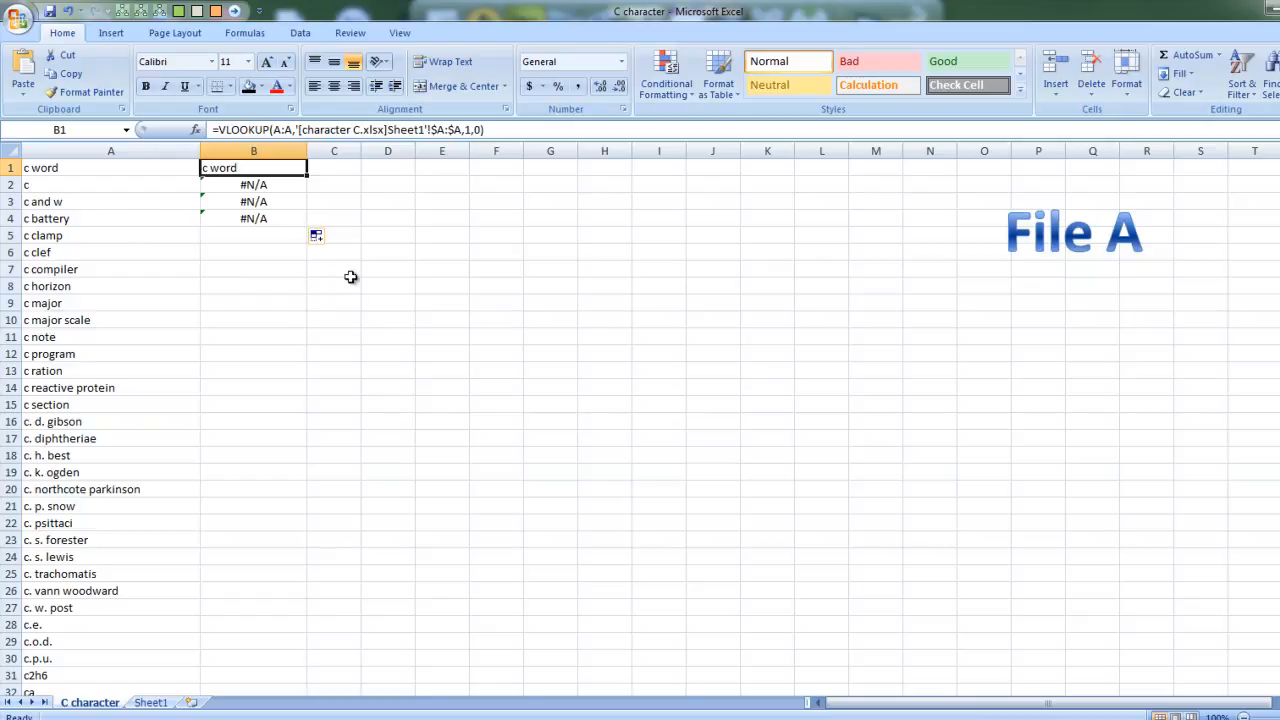
left_click(100, 184)
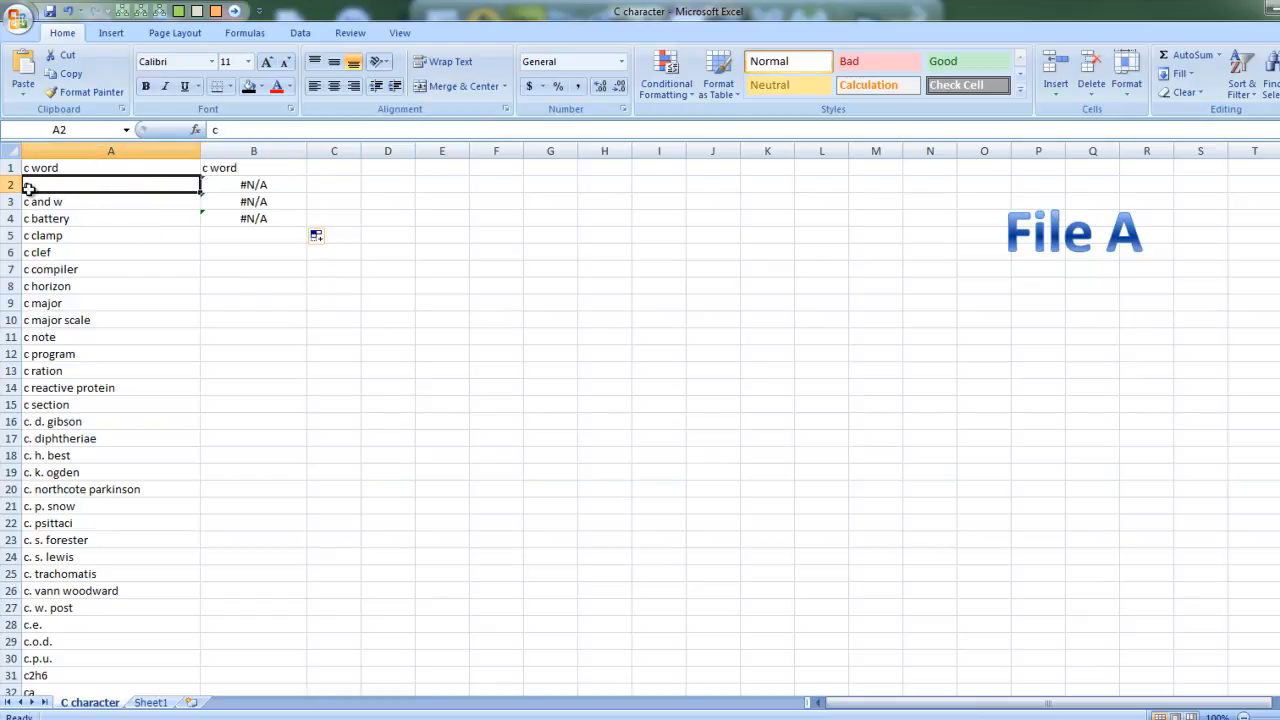
key("alt+Tab")
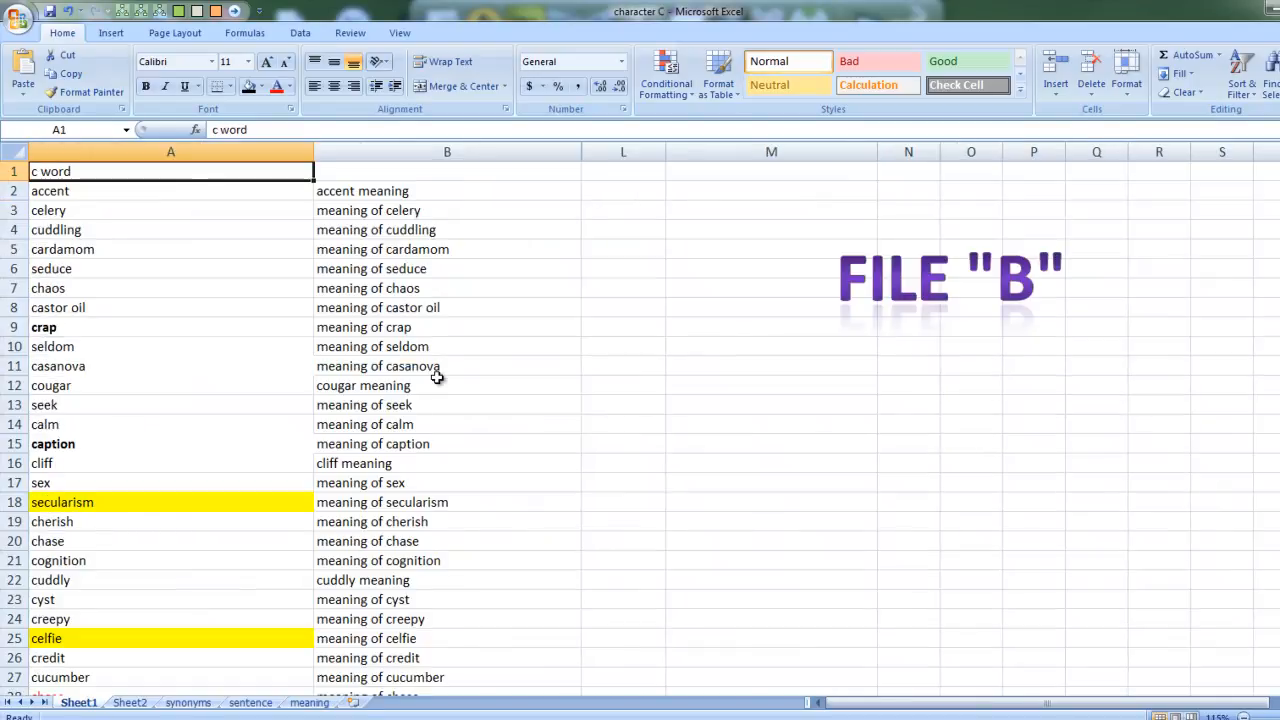
left_click(117, 190)
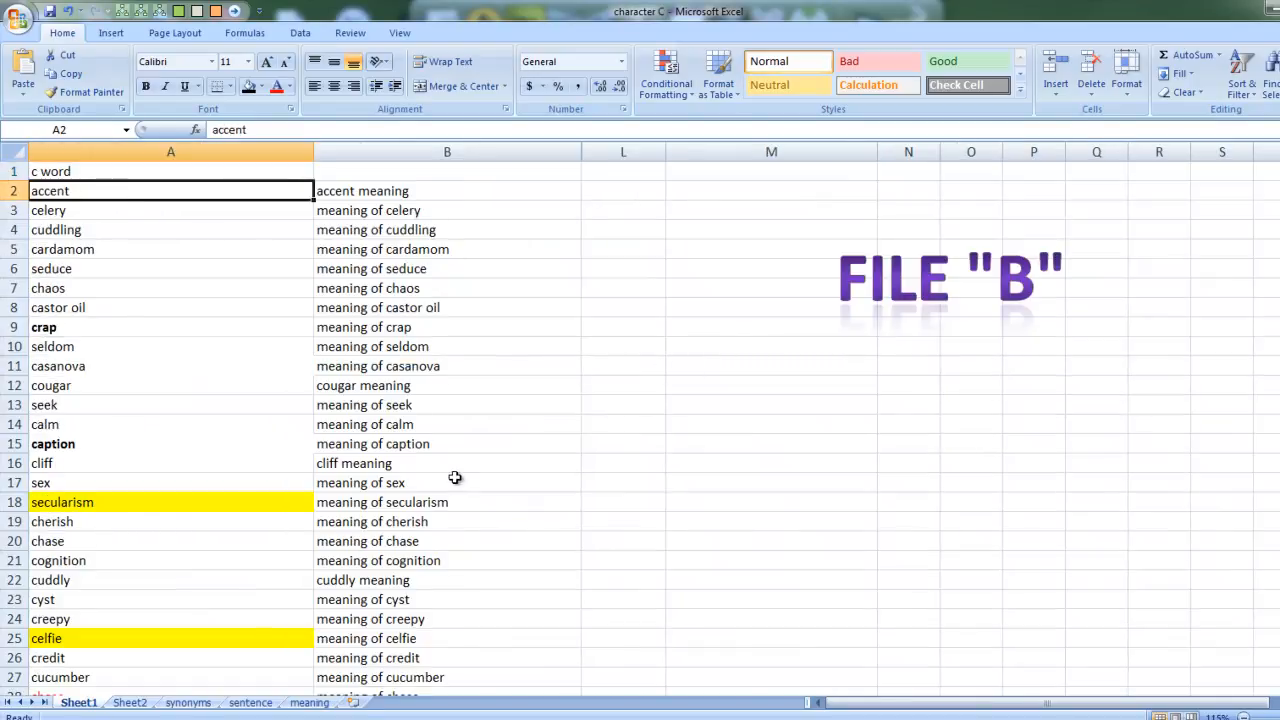
key("alt+Tab")
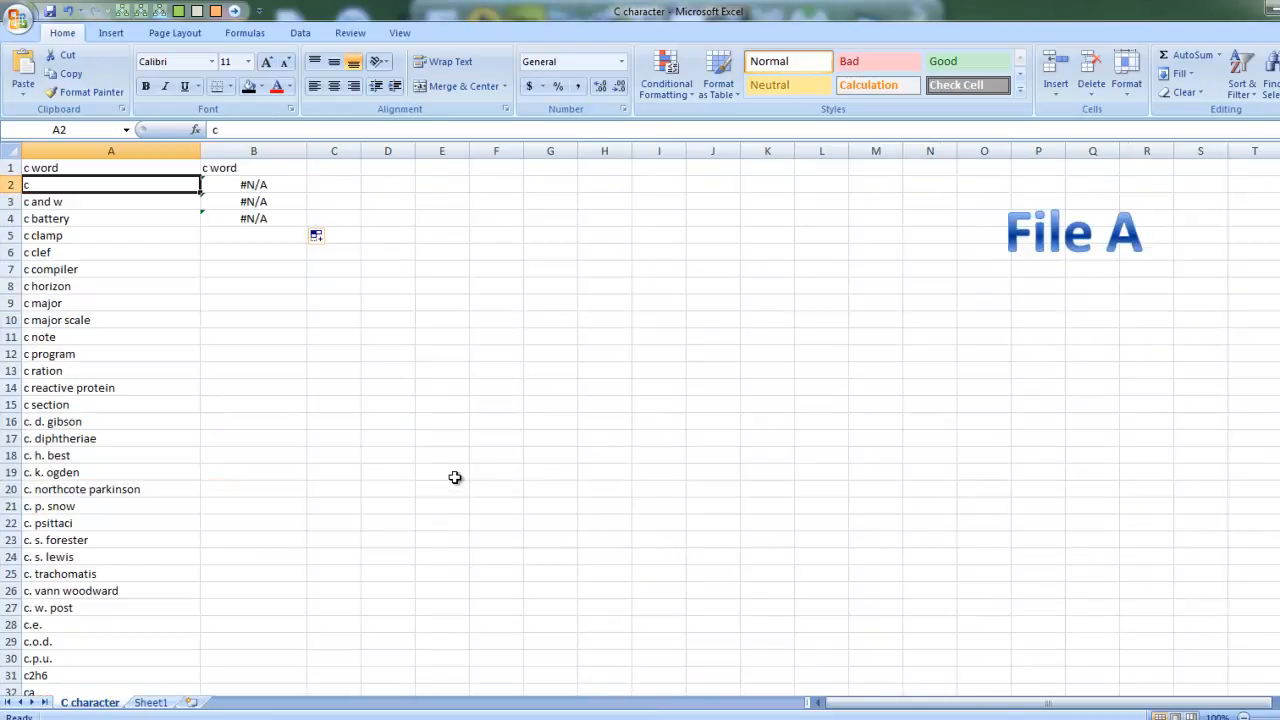
key("Right")
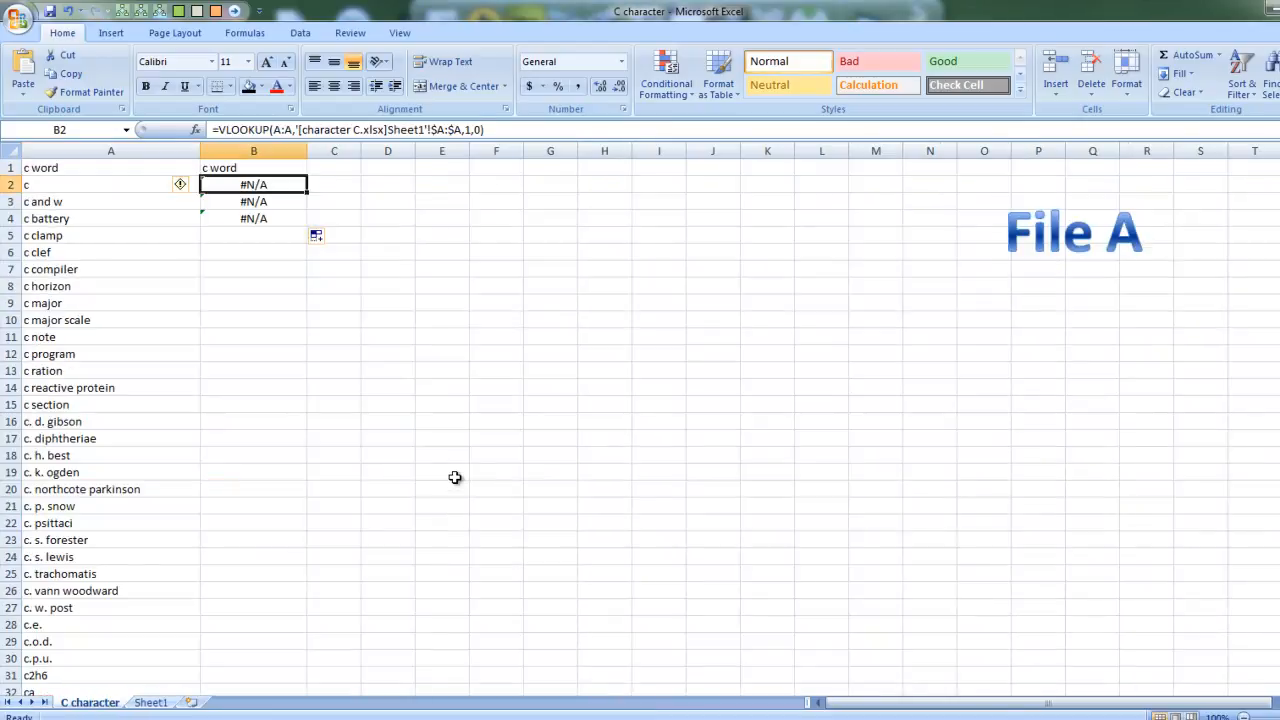
- Fill the VLOOKUP formula from B1 down column B alongside the whole word list in column A
left_click(295, 166)
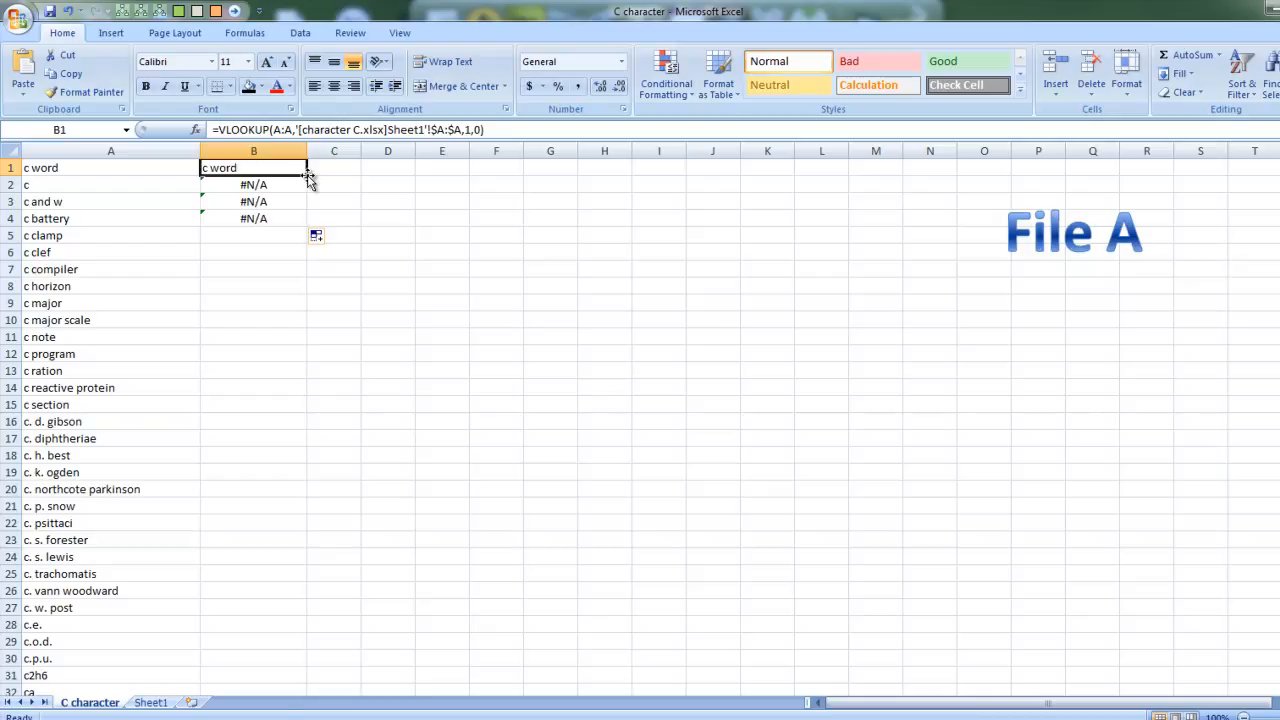
left_click_drag(309, 176, 302, 215)
double_click(313, 233)
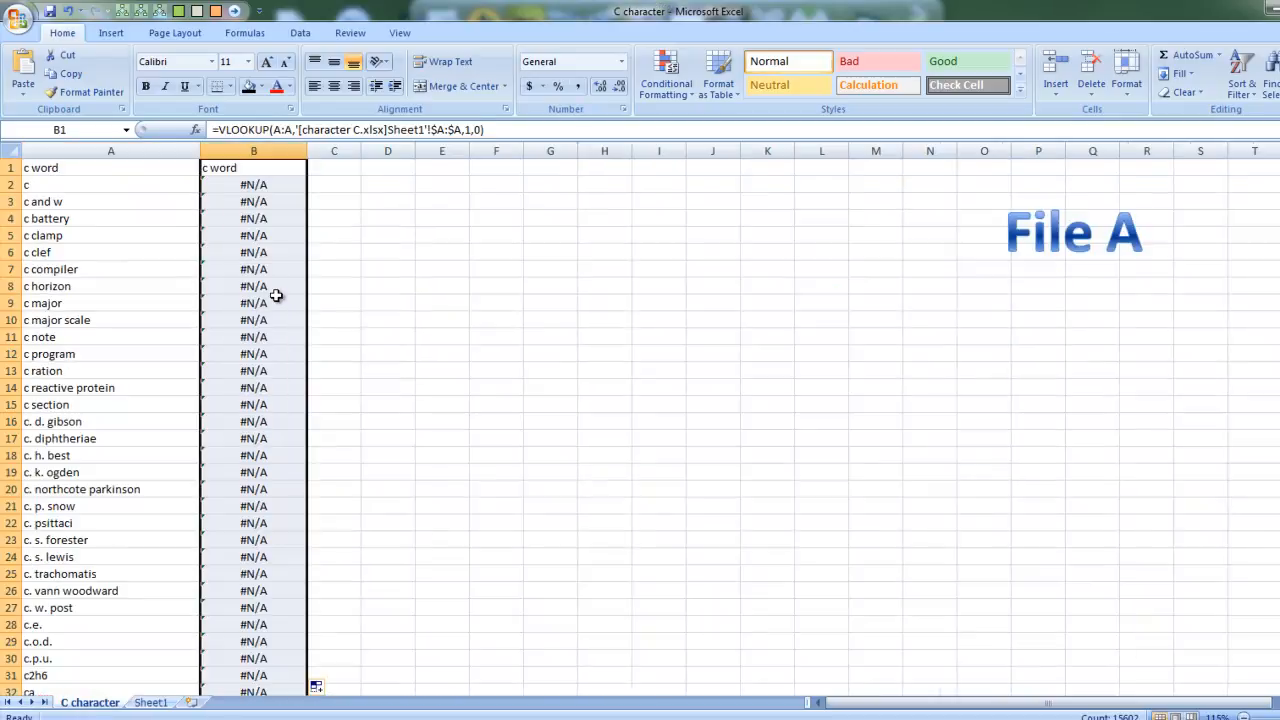
- Compare the column A words in rows 3 to 8 of the C character sheet with the same rows in the character C workbook
key("Down")
key("Left")
key("Down")
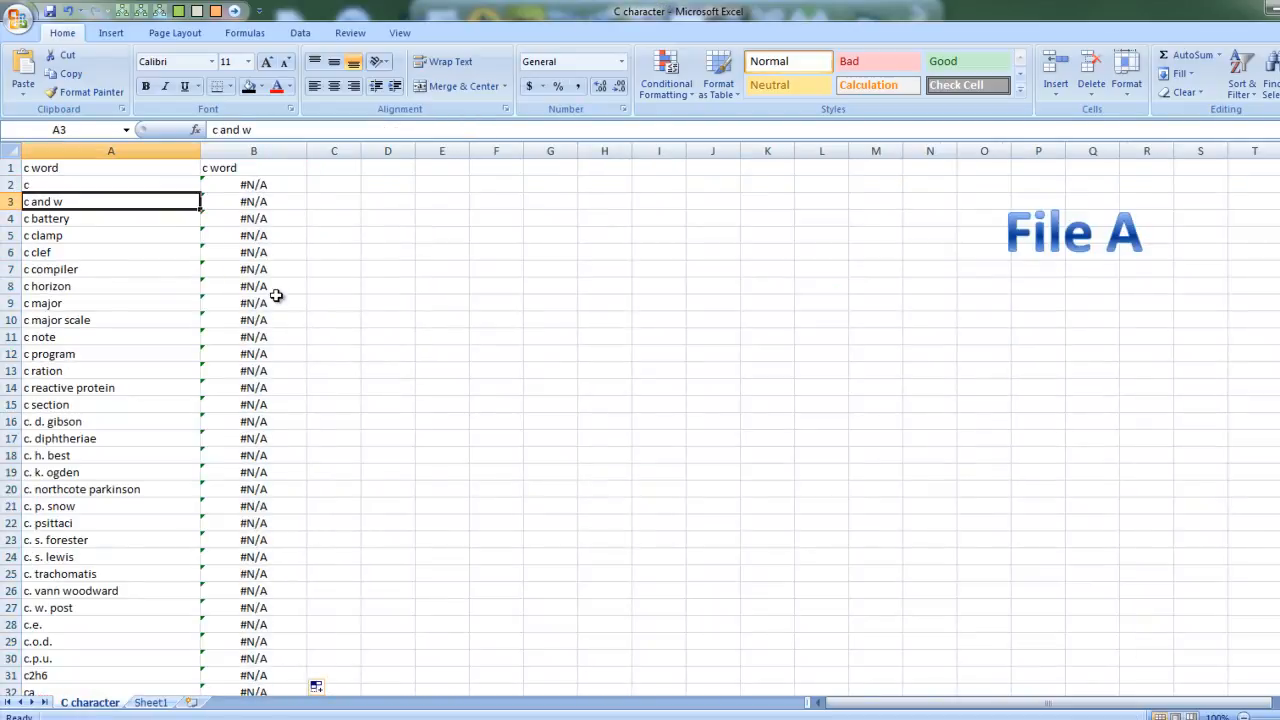
key("alt+Tab")
key("Down")
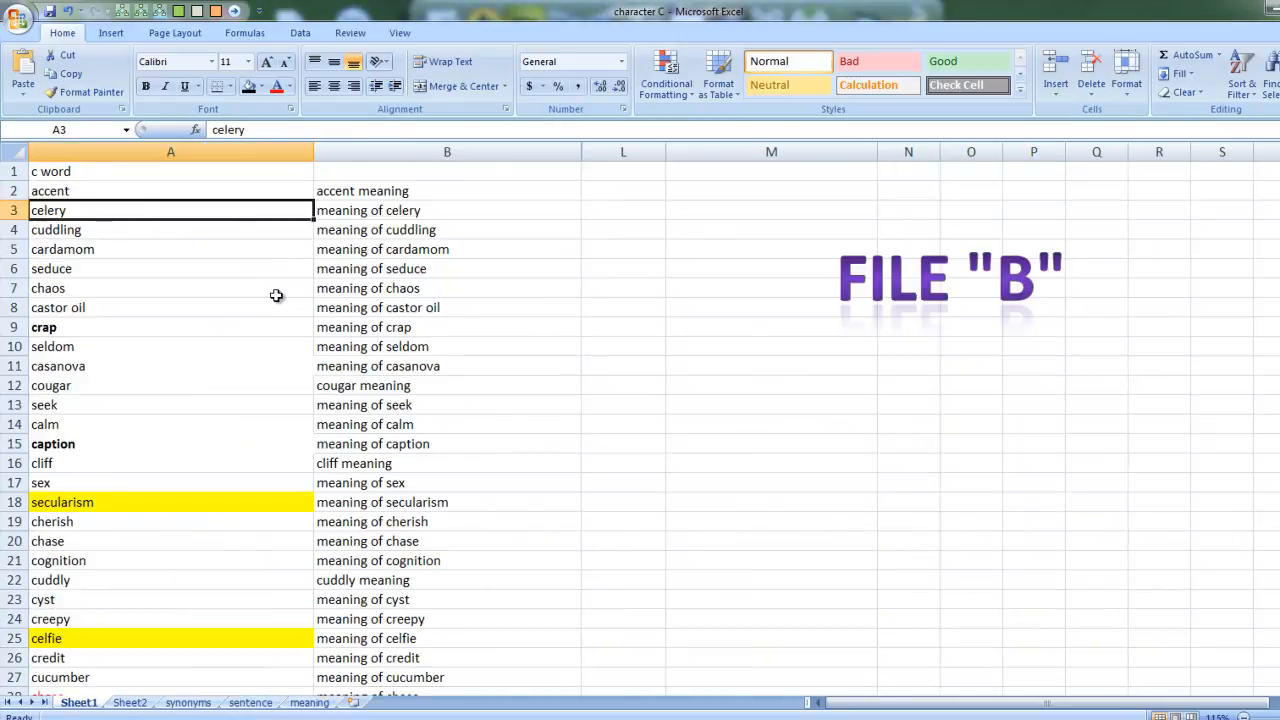
key("alt+Tab")
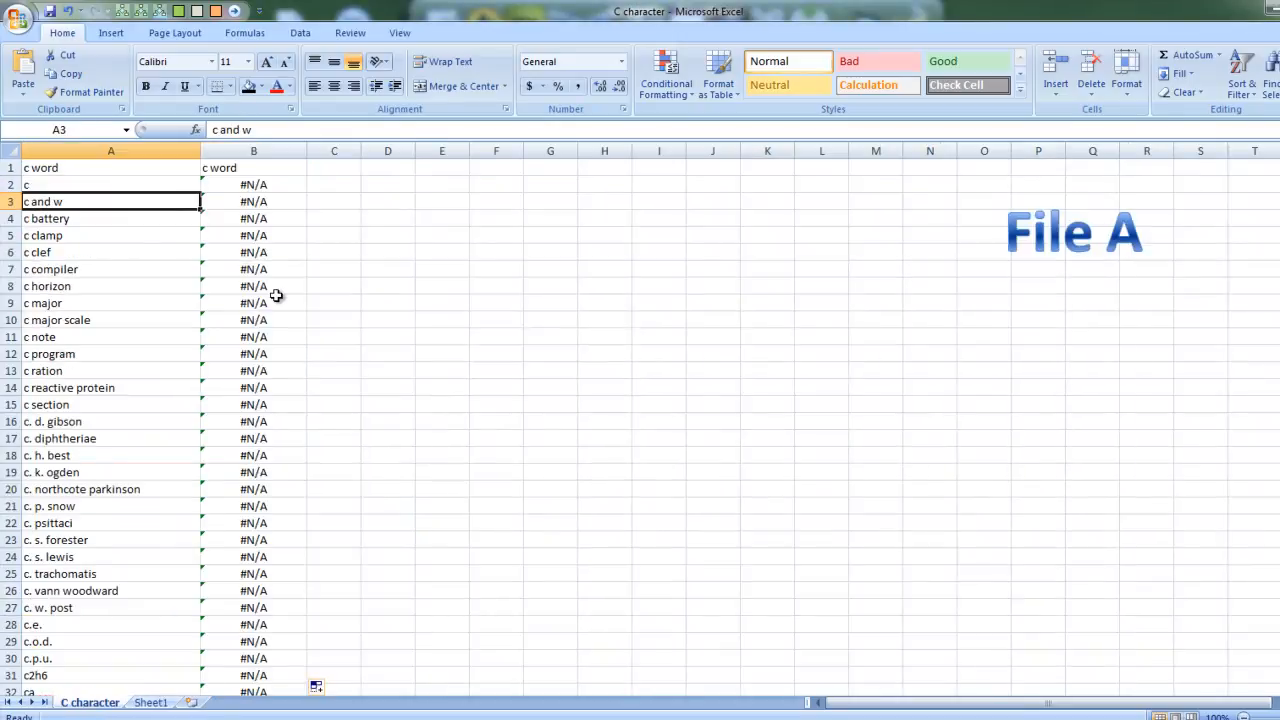
key("Down")
key("Down")
key("Down")
key("Down")
key("Down")
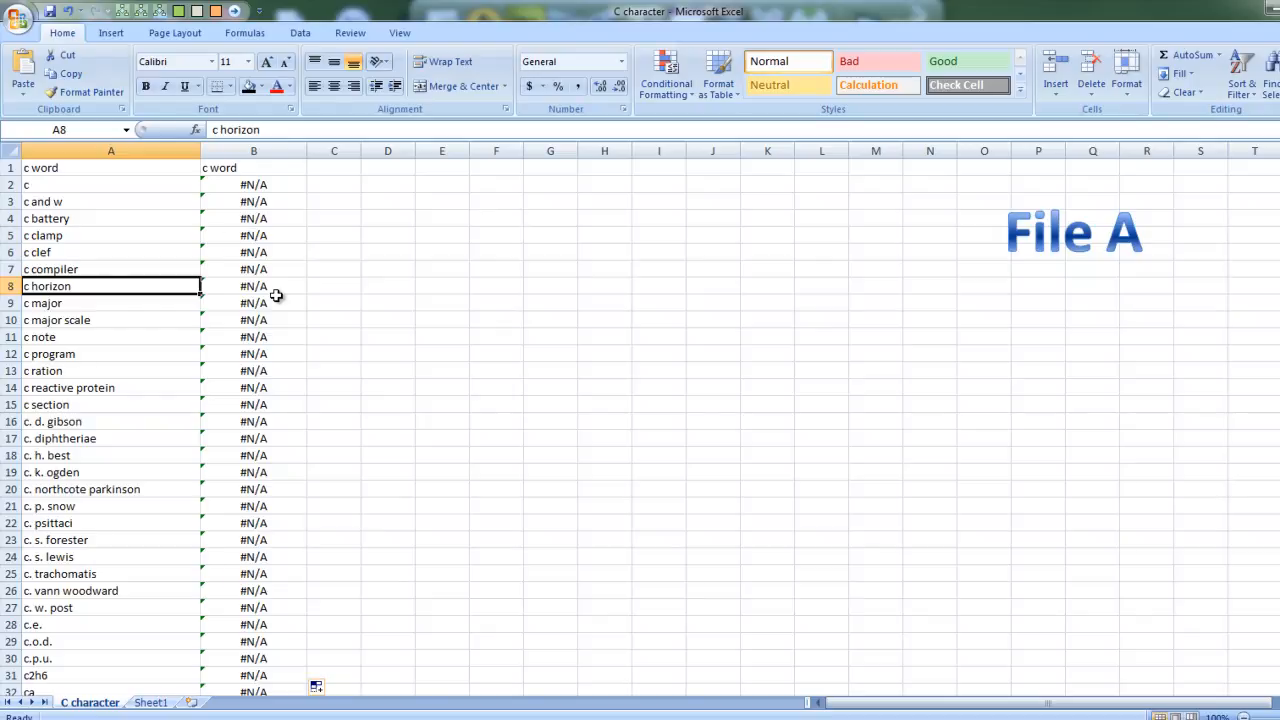
key("alt+Tab")
key("Down")
key("Down")
key("Down")
key("Down")
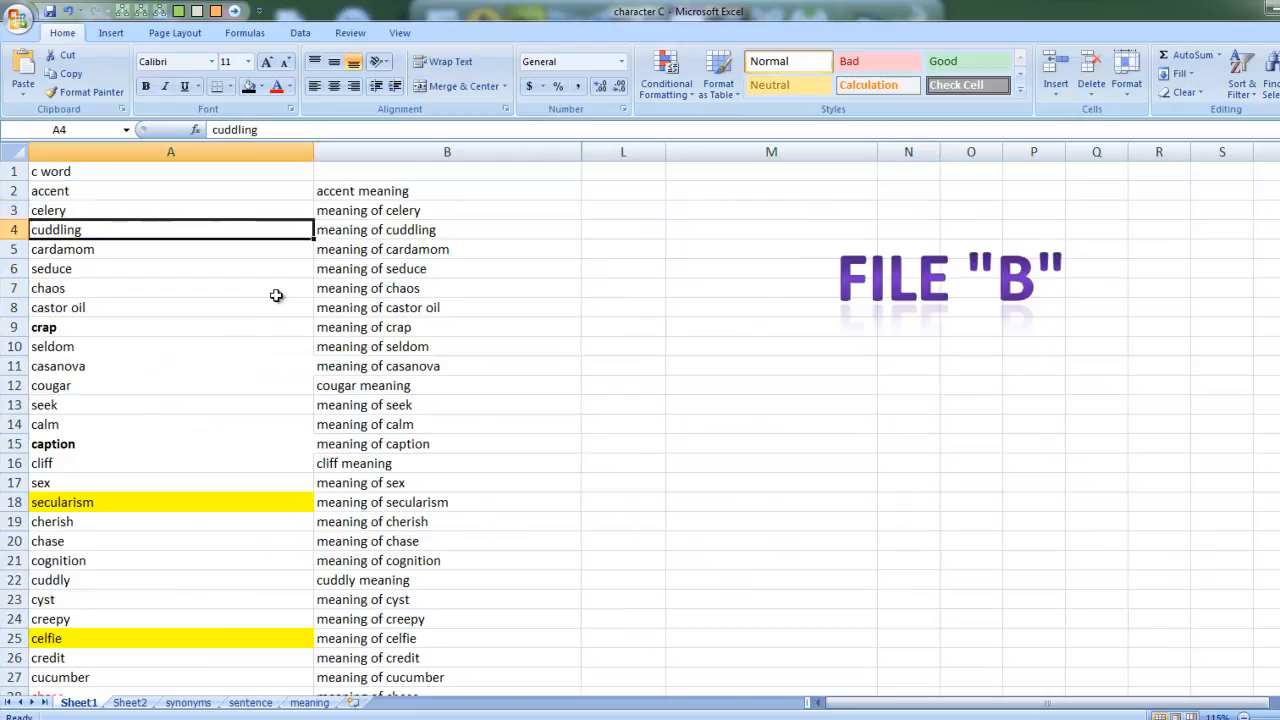
key("Down")
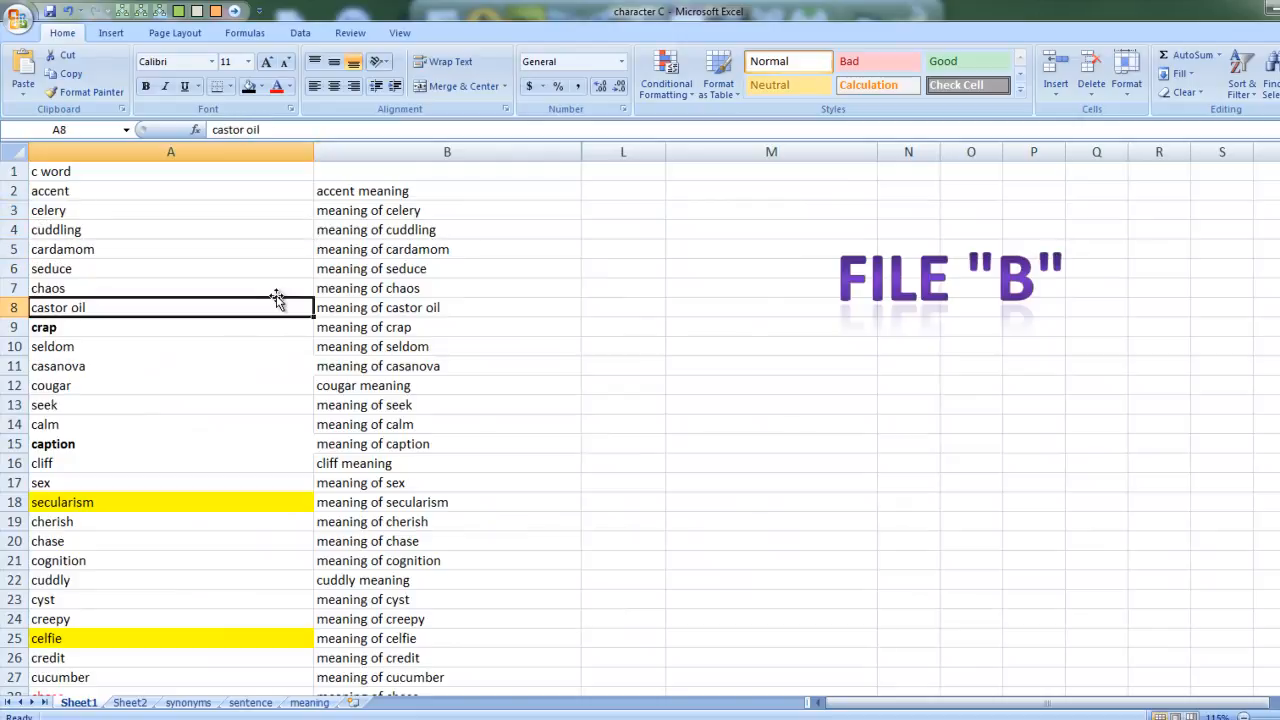
key("alt+Tab")
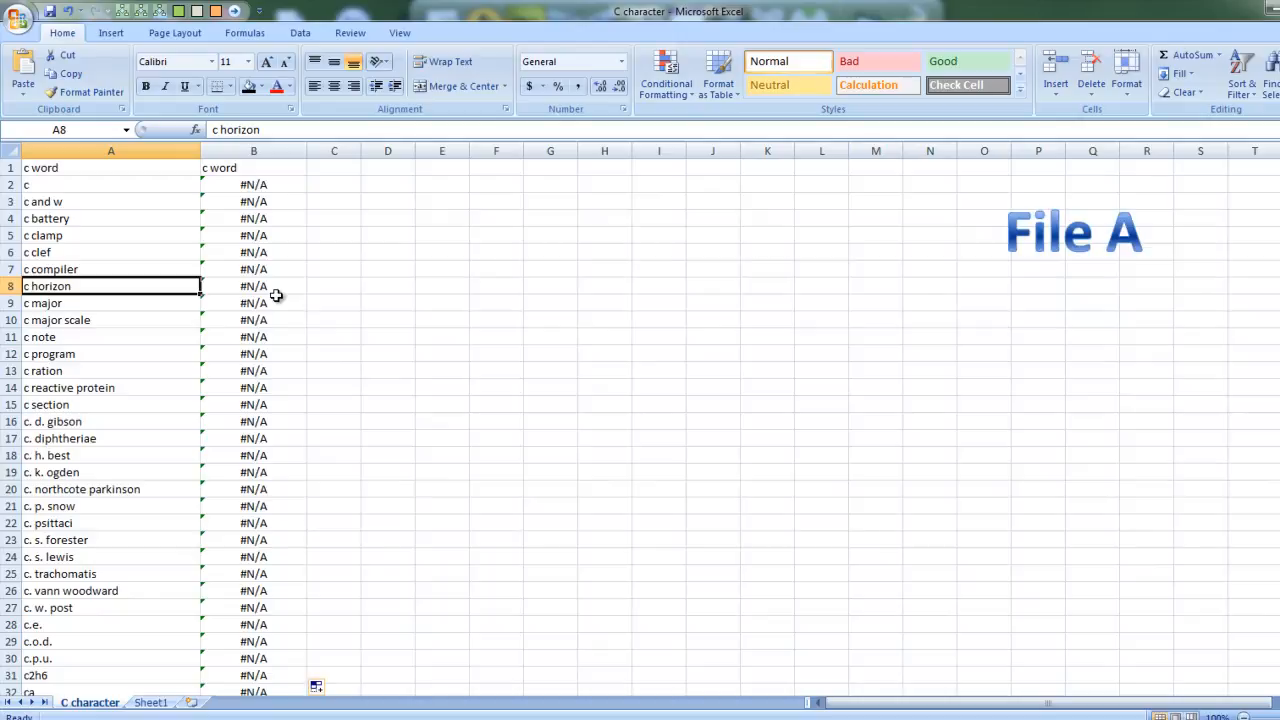
- Examine the column B lookup results for "c horizon" in row 8 and "cab" in row 35 of the C character sheet
key("Right")
key("Left")
key("Right")
key("Left")
key("Right")
key("Left")
scroll(154, 391, "down", 5)
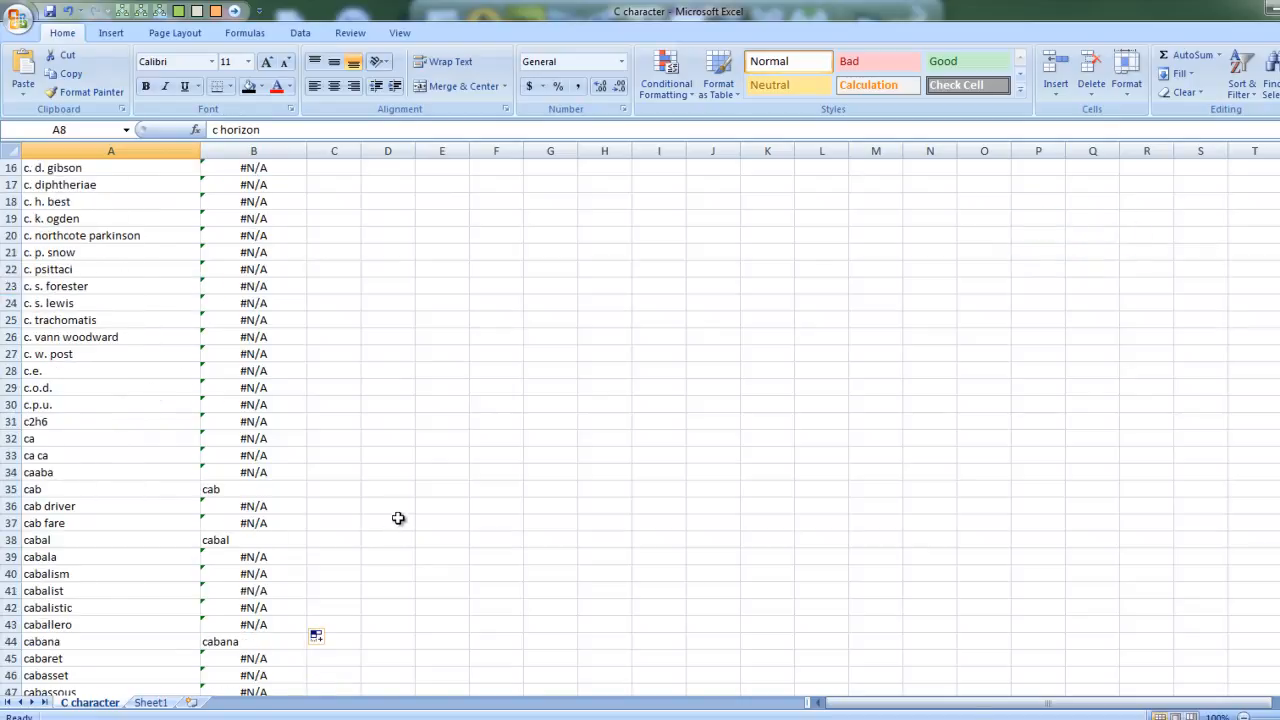
left_click(132, 490)
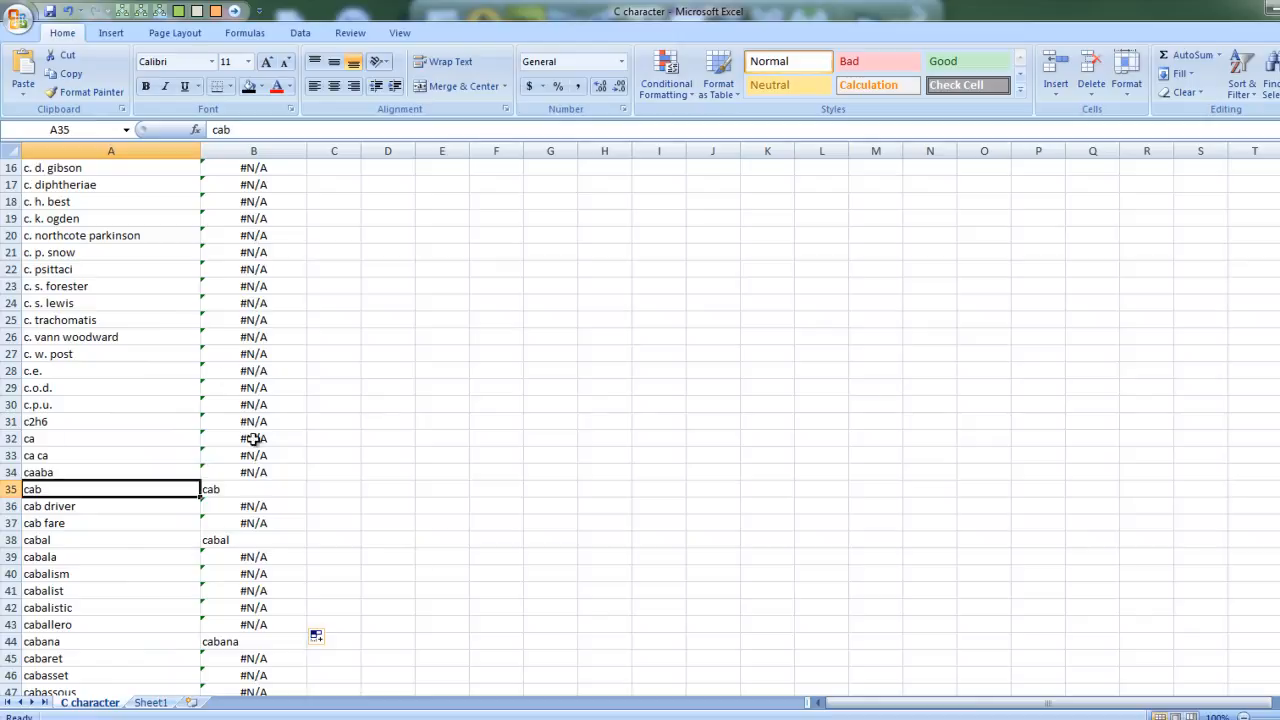
left_click(228, 492)
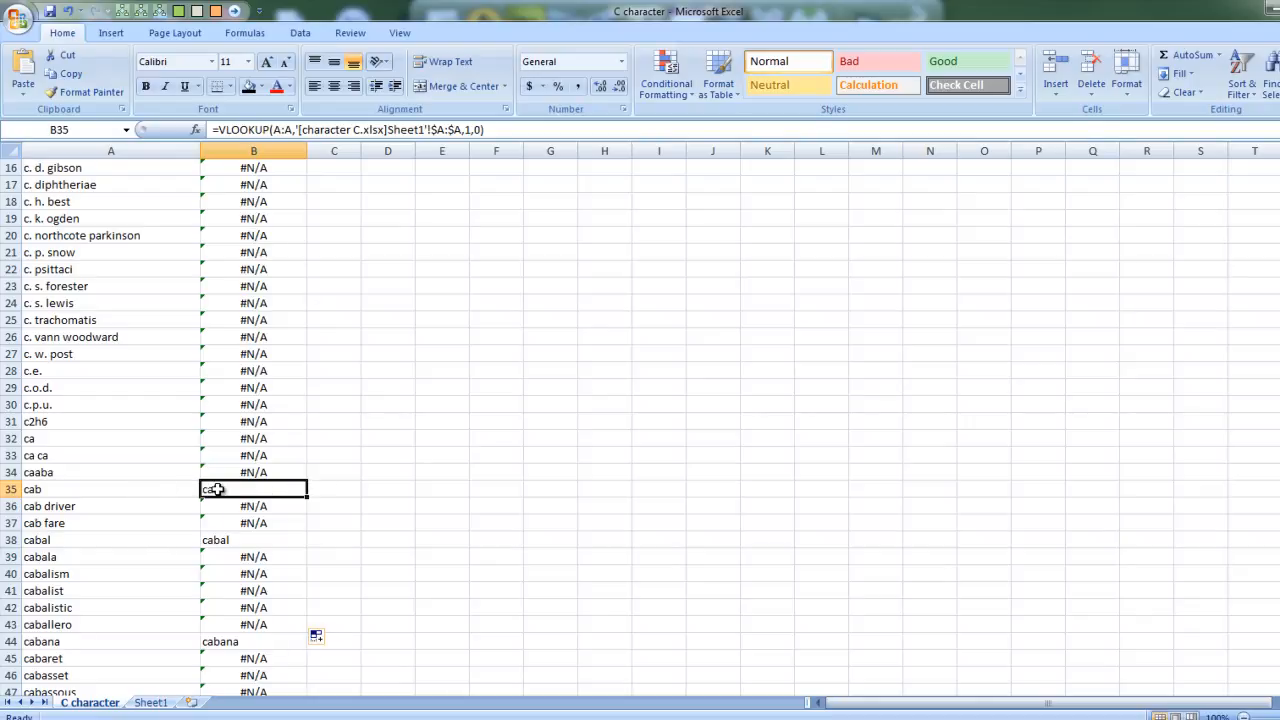
- Compare "cabal" in cell A38 of the C character sheet with its lookup result in B38
scroll(216, 488, "down", 1)
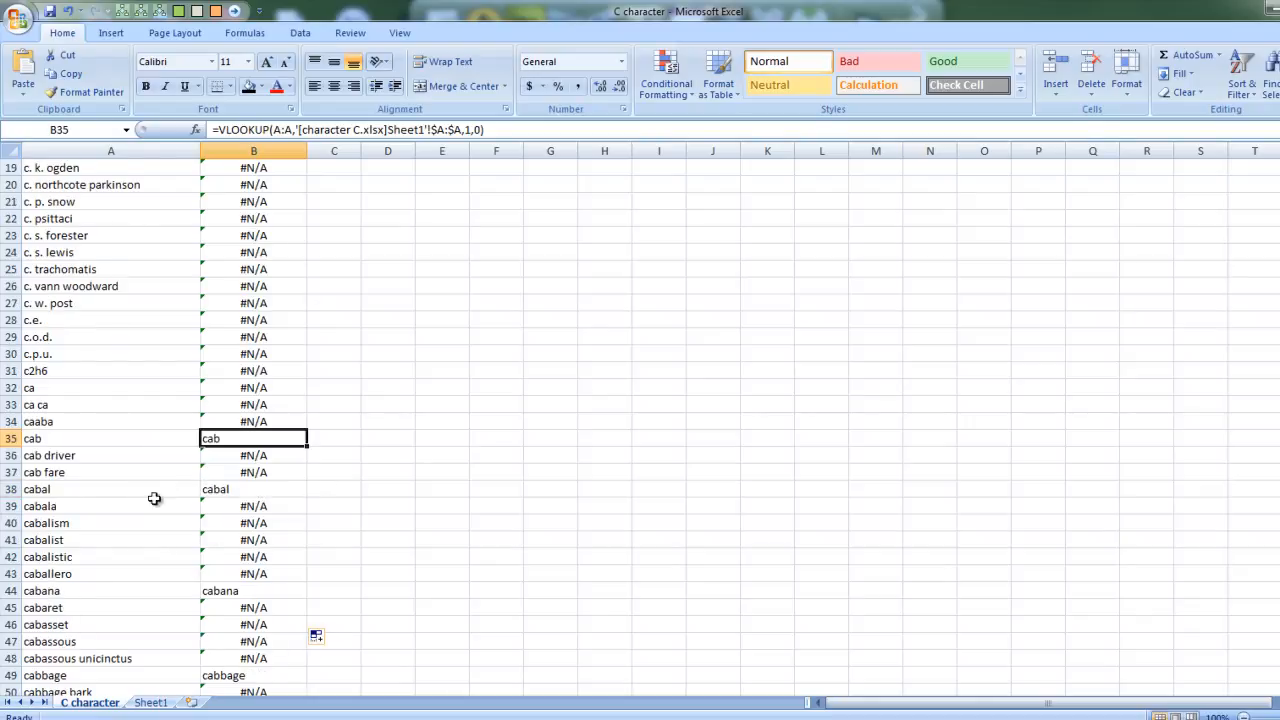
left_click(74, 490)
left_click(246, 488)
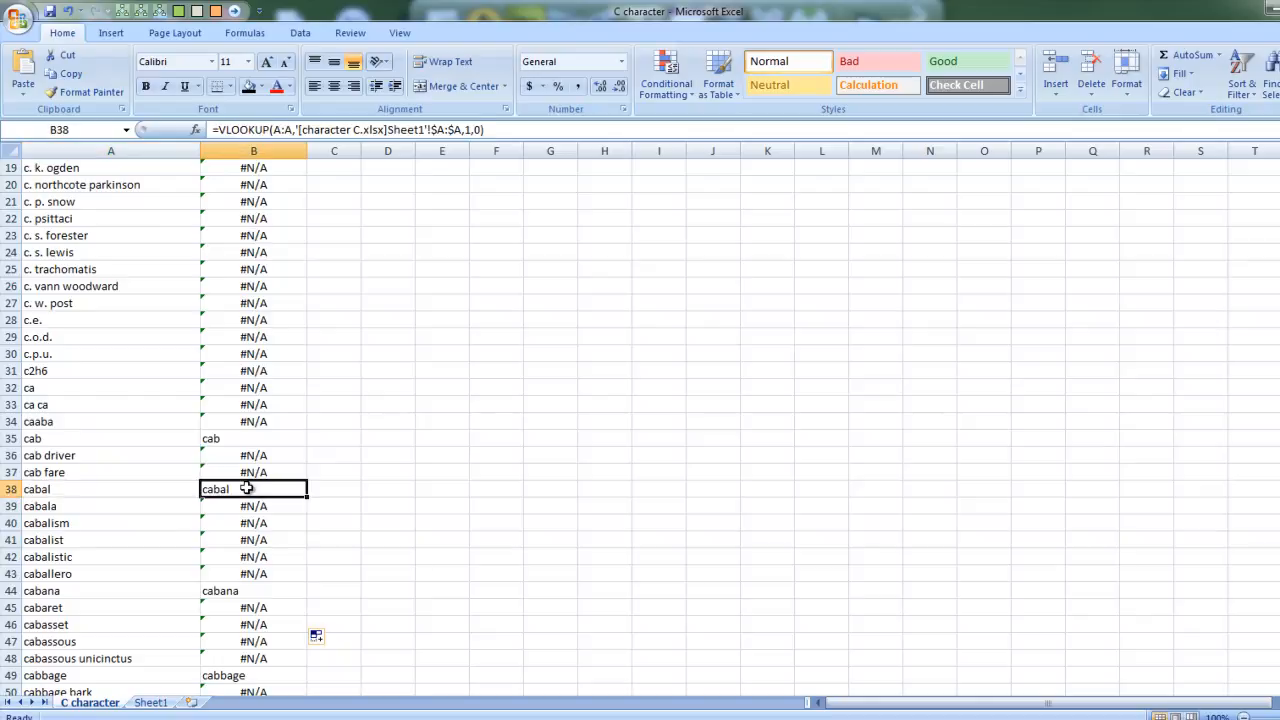
left_click(72, 488)
left_click(265, 488)
- Compare "cabin crew" in cell A73 of the C character sheet with its lookup result in B73
scroll(190, 510, "down", 9)
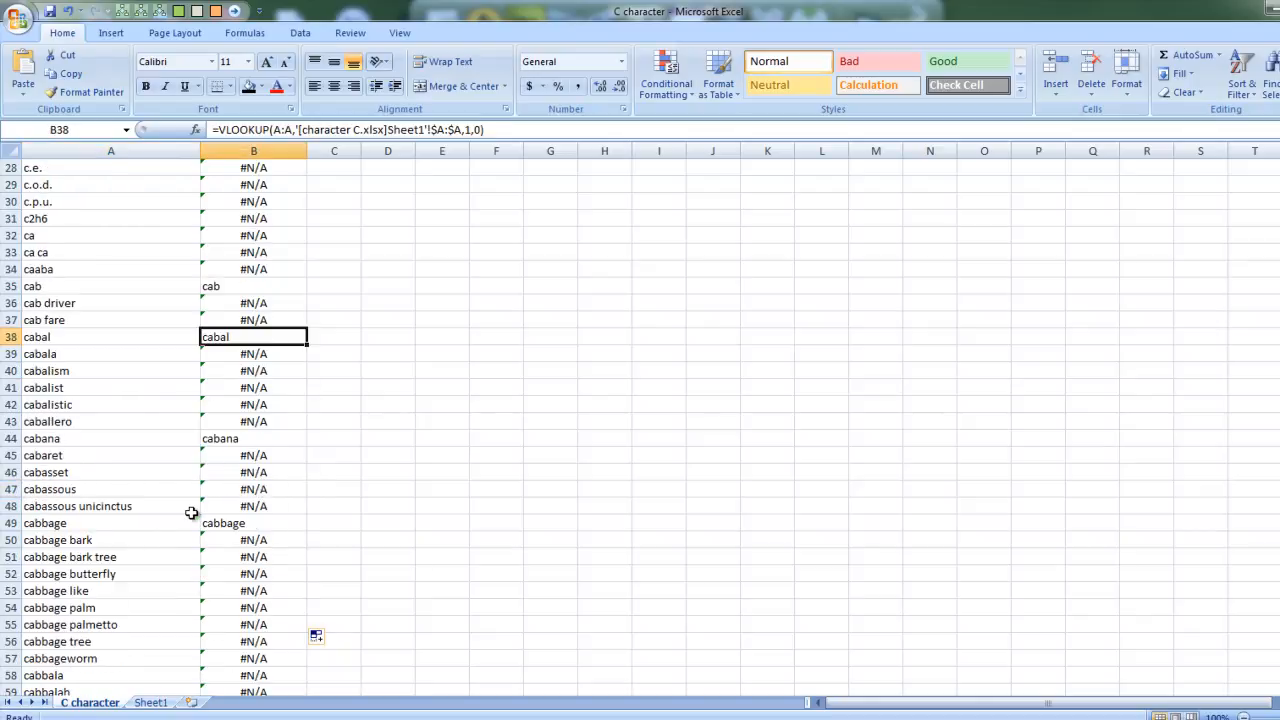
scroll(191, 513, "down", 3)
left_click(262, 472)
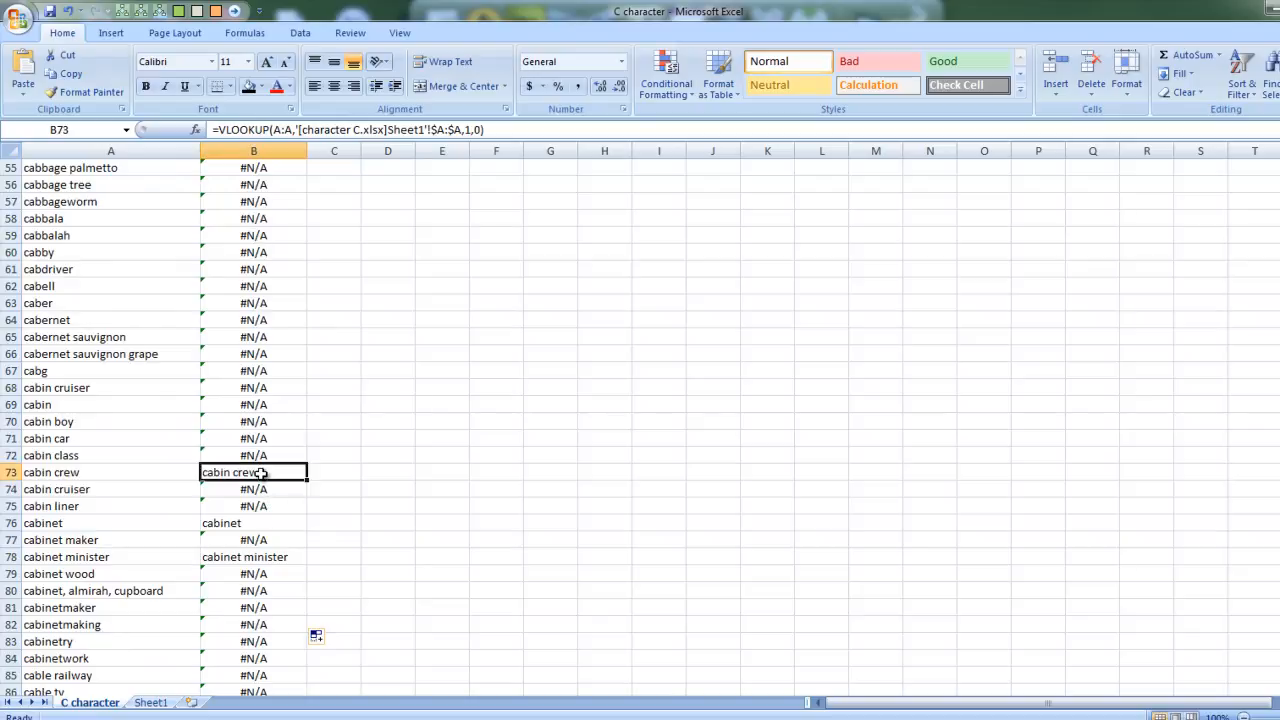
left_click(120, 474)
left_click(242, 484)
left_click(250, 474)
left_click(157, 474)
left_click(203, 478)
left_click(164, 476)
left_click(251, 472)
left_click(172, 469)
left_click(231, 471)
left_click(174, 473)
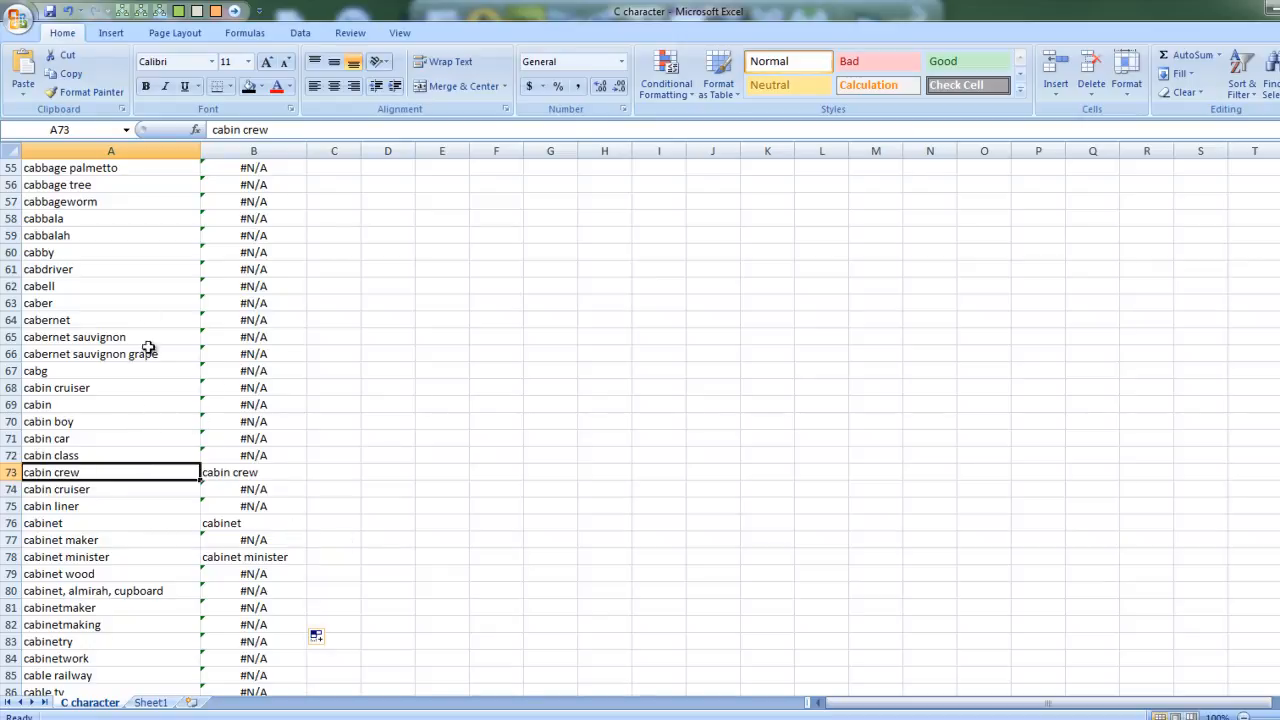
- Examine the words in A62 to A69 and "cabin class" in A72 alongside their column B lookup results
left_click_drag(145, 285, 149, 410)
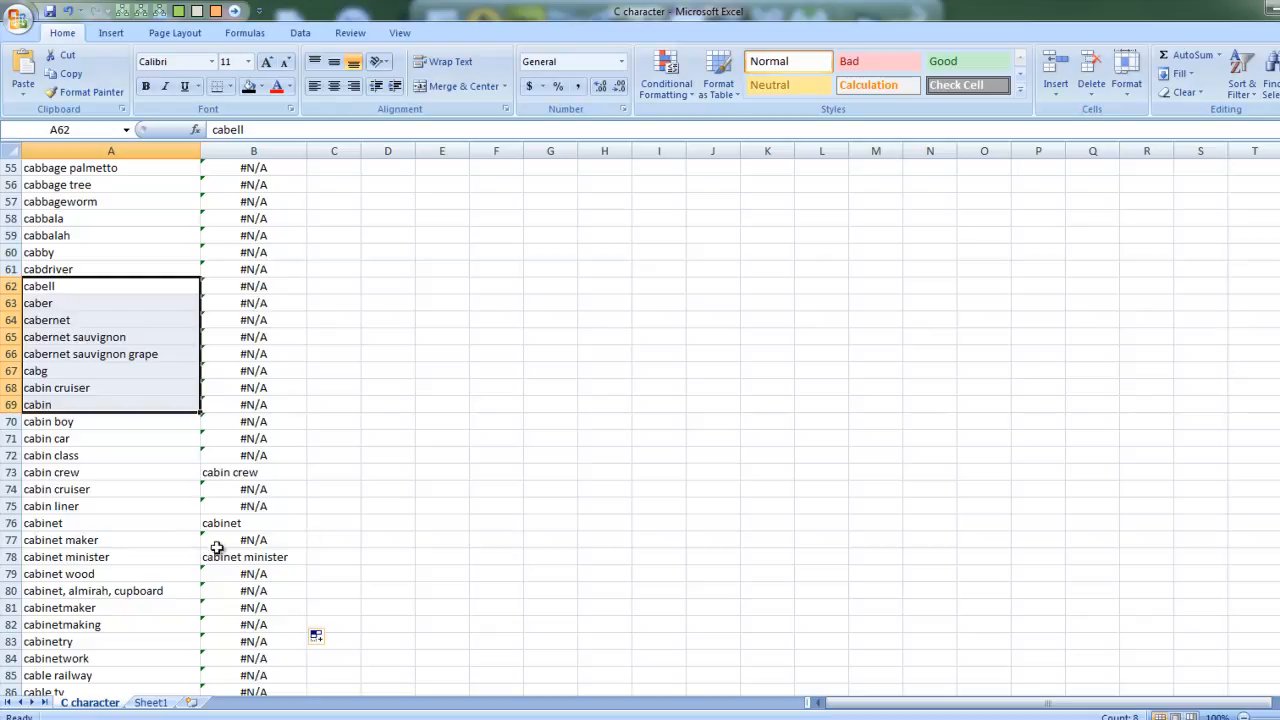
scroll(229, 563, "down", 3)
scroll(230, 565, "up", 3)
left_click(149, 456)
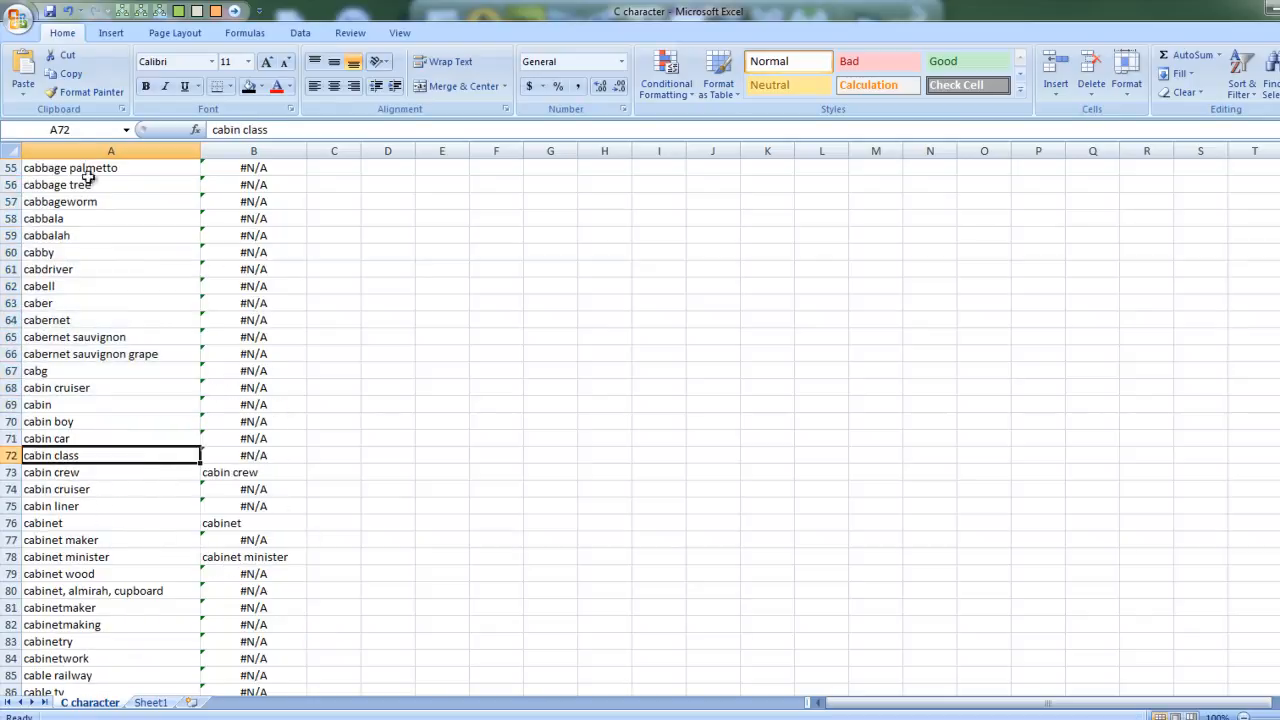
- Check the column A words around row 72 of the character C workbook against "cabin class" in the C character sheet
left_click(218, 717)
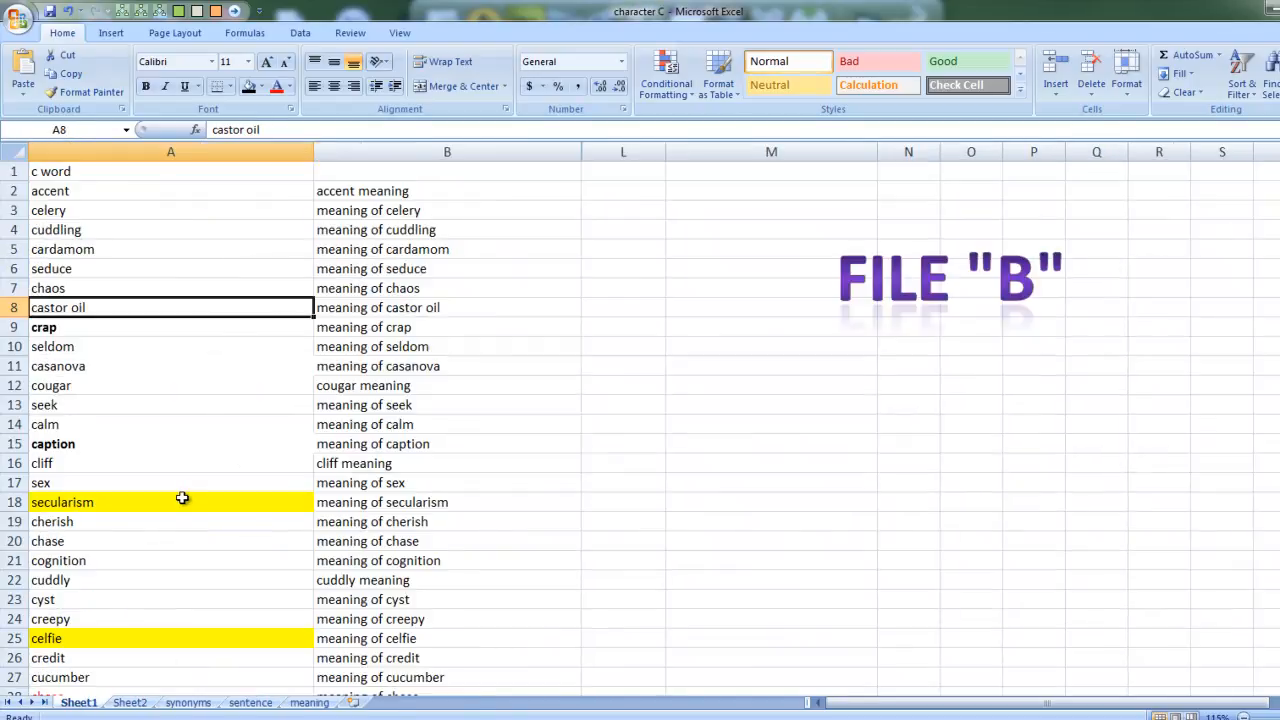
scroll(182, 498, "down", 16)
scroll(182, 498, "down", 4)
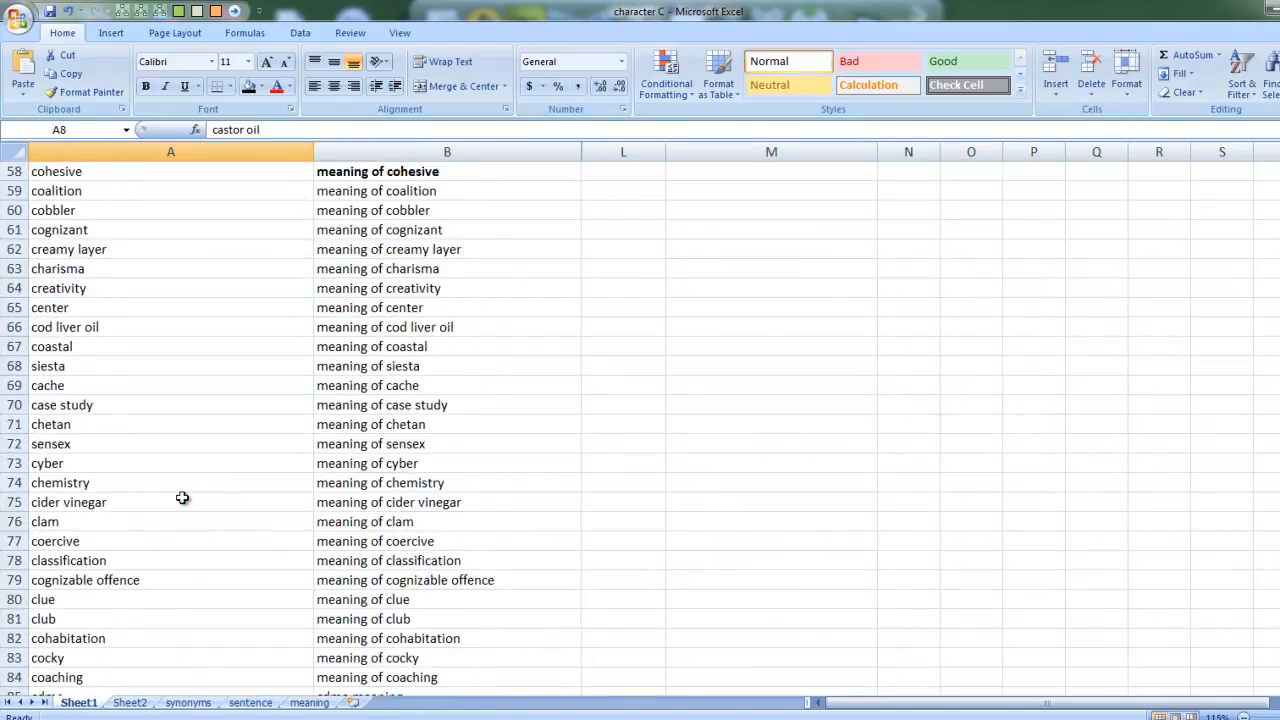
left_click(68, 385)
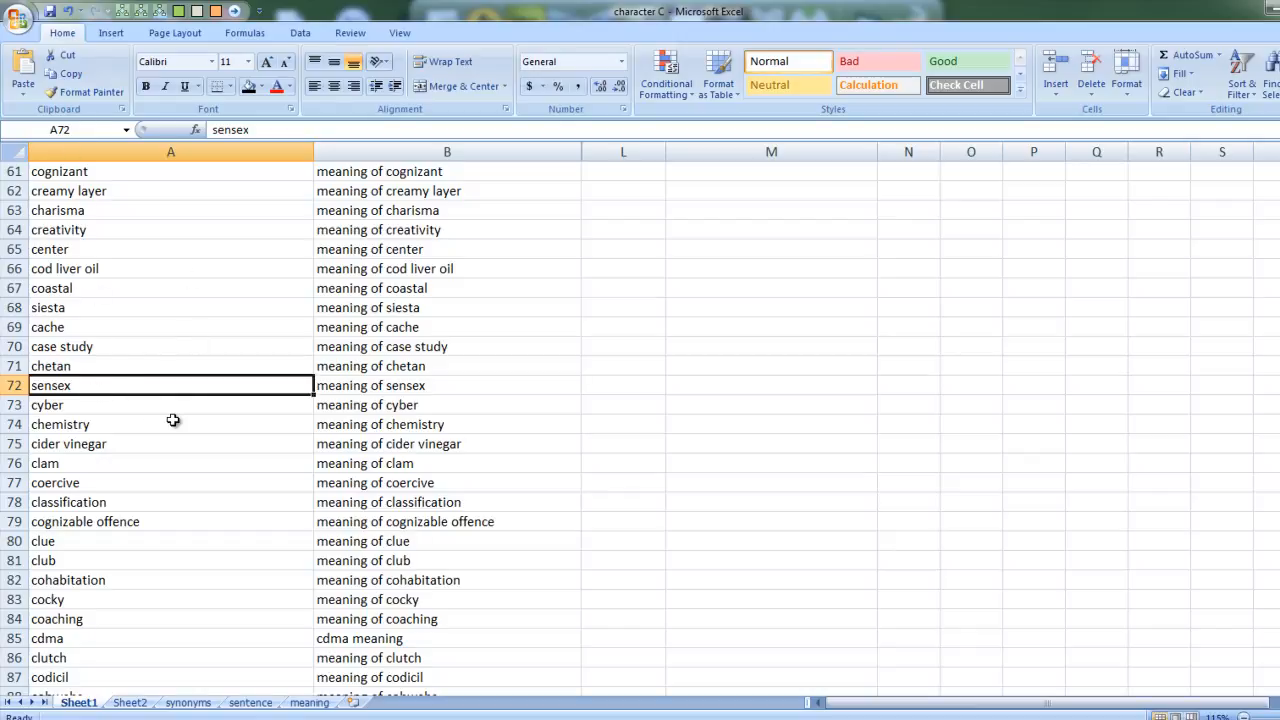
key("alt+Tab")
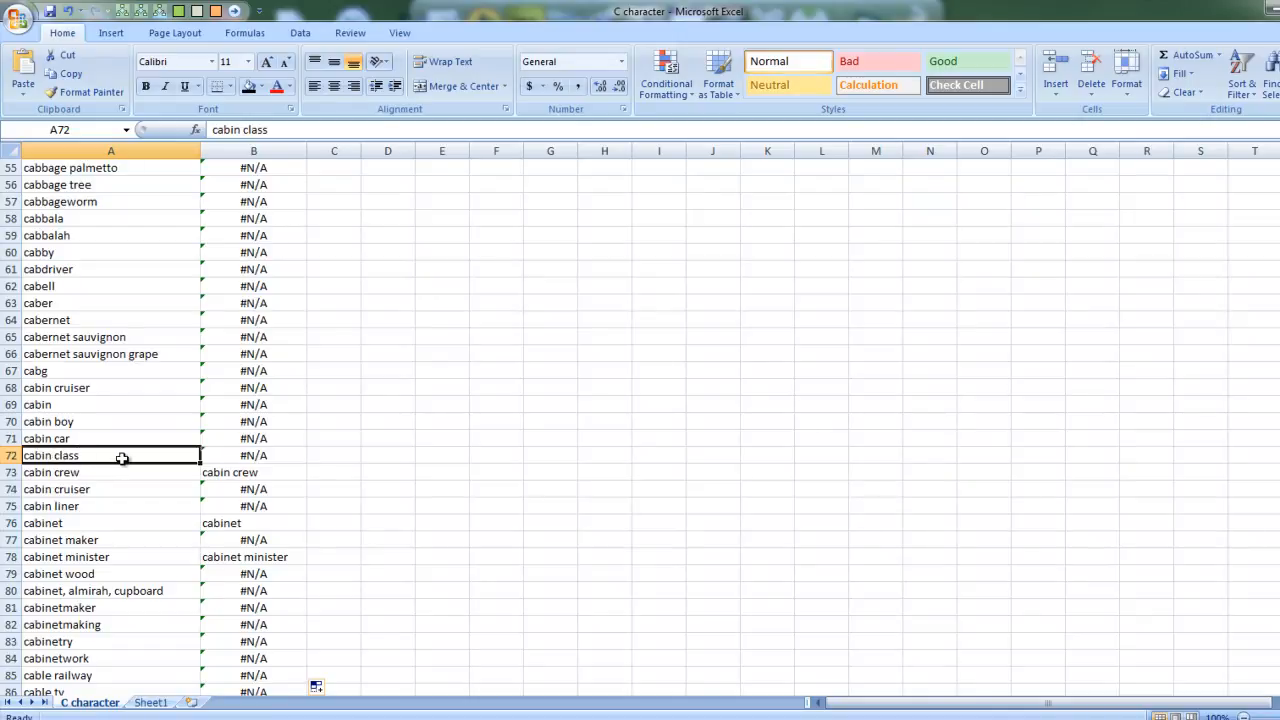
key("alt+Tab")
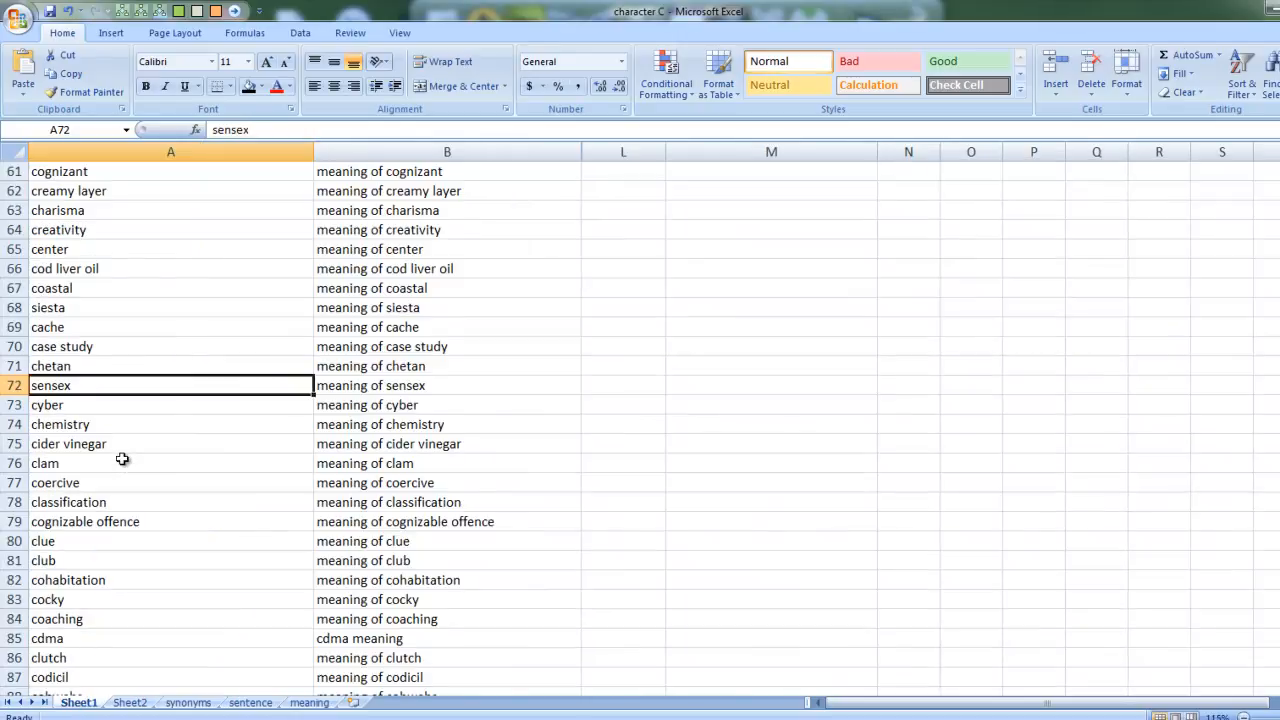
key("alt+Tab")
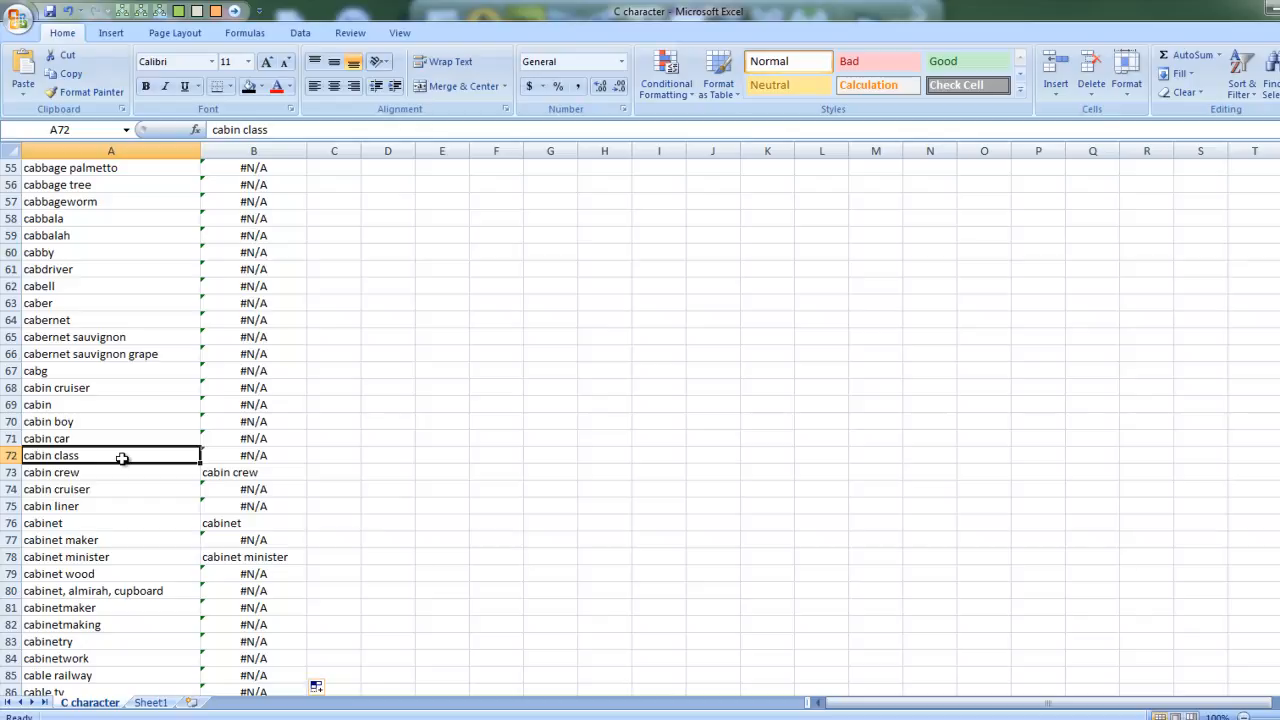
- Copy "cabin class" from A72 of the C character sheet into cell A75 of Sheet1 in the character C workbook
key("alt+Tab")
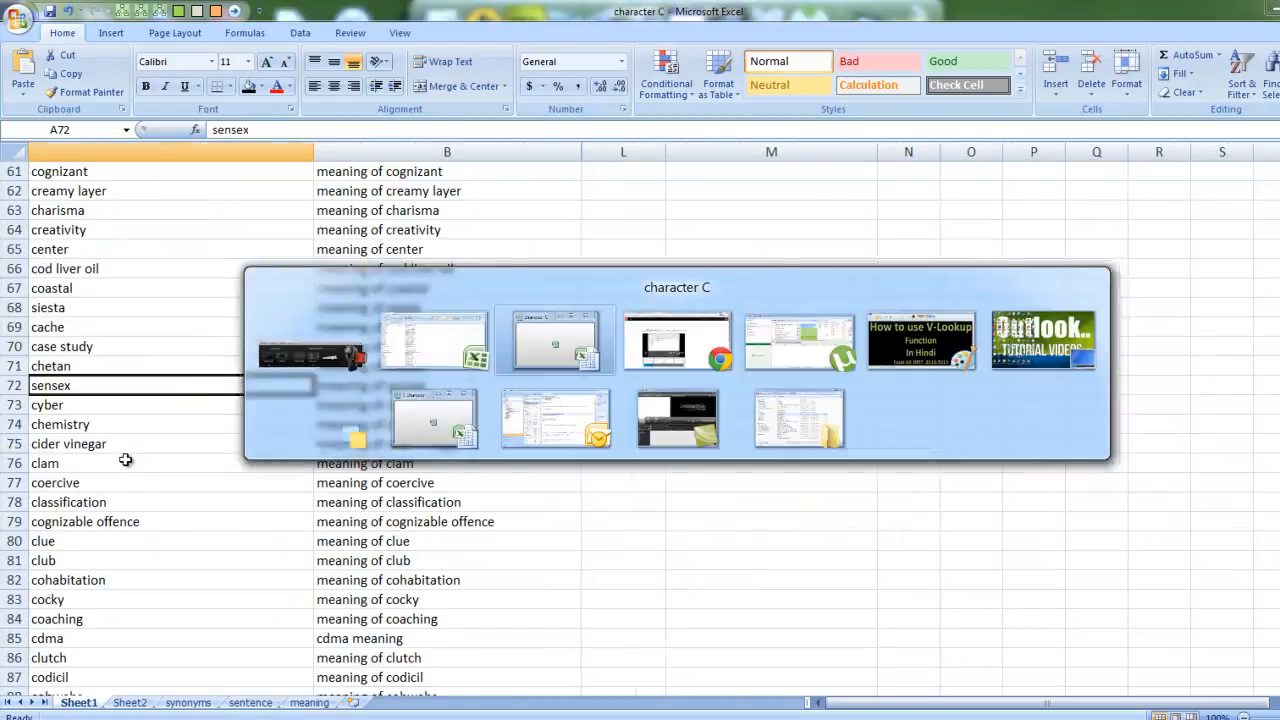
key("Down")
key("Down")
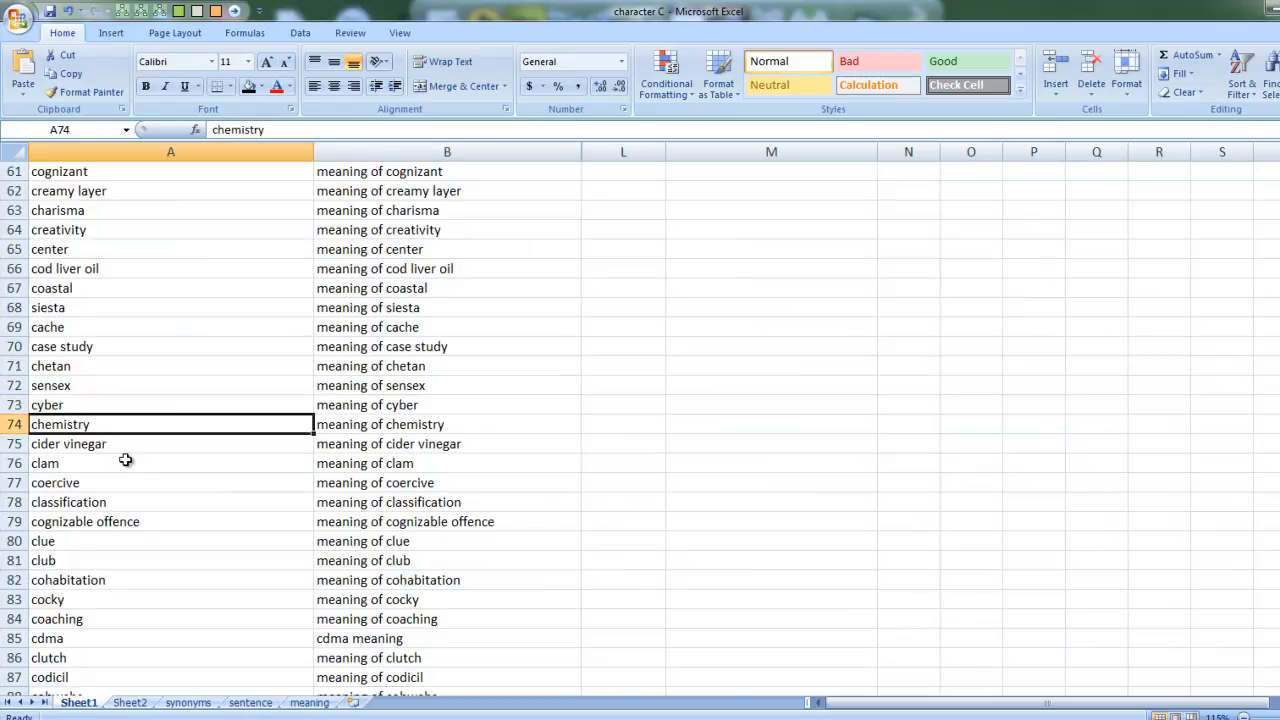
key("alt+Tab")
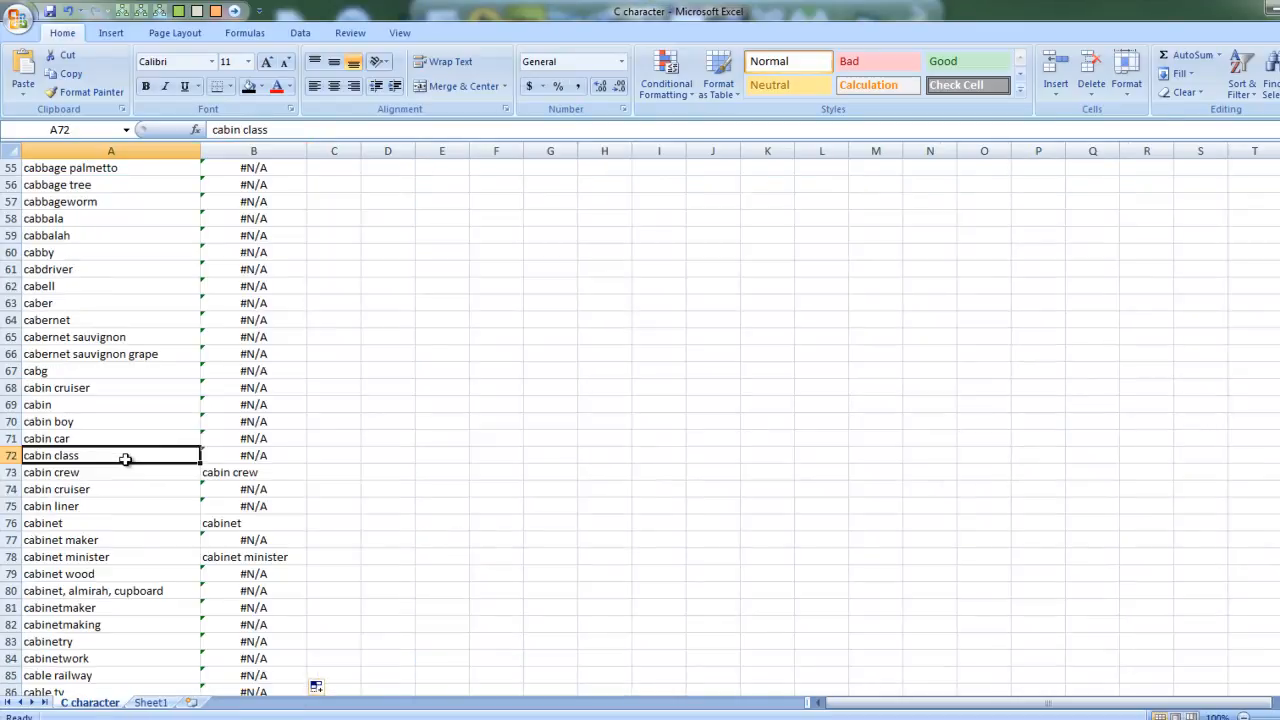
key("ctrl+c")
key("alt+Tab")
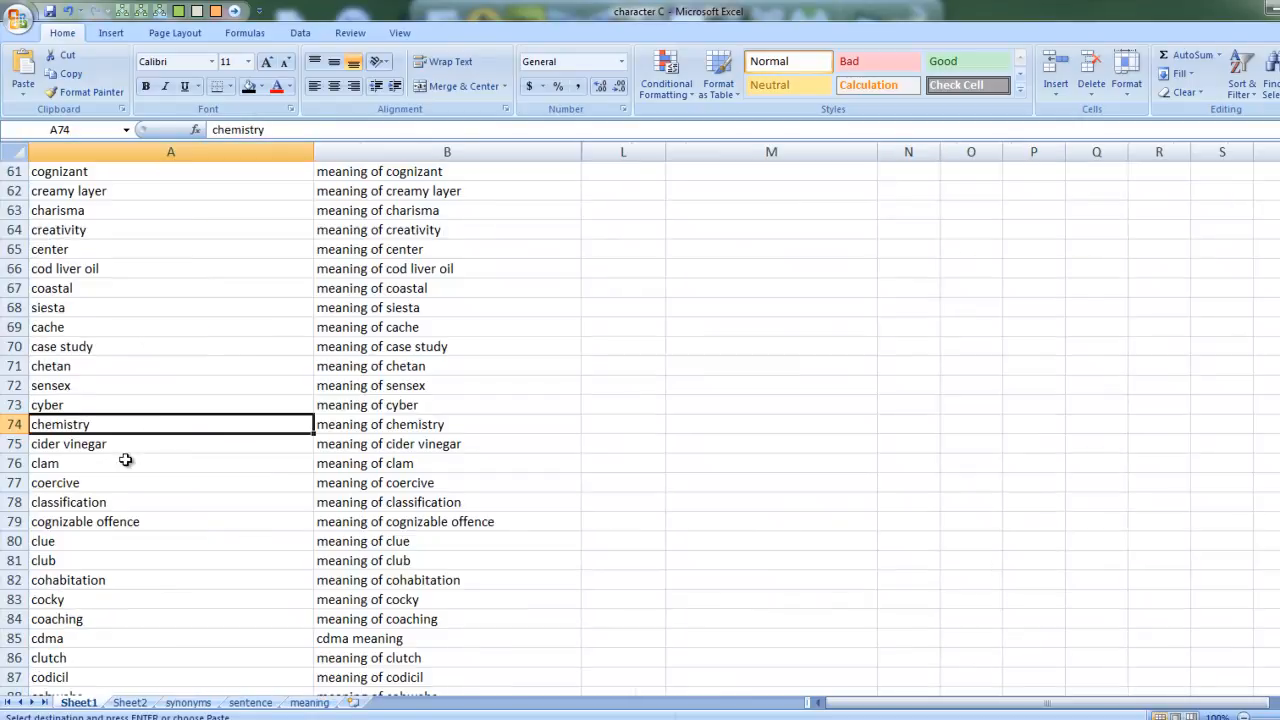
key("Down")
key("ctrl+v")
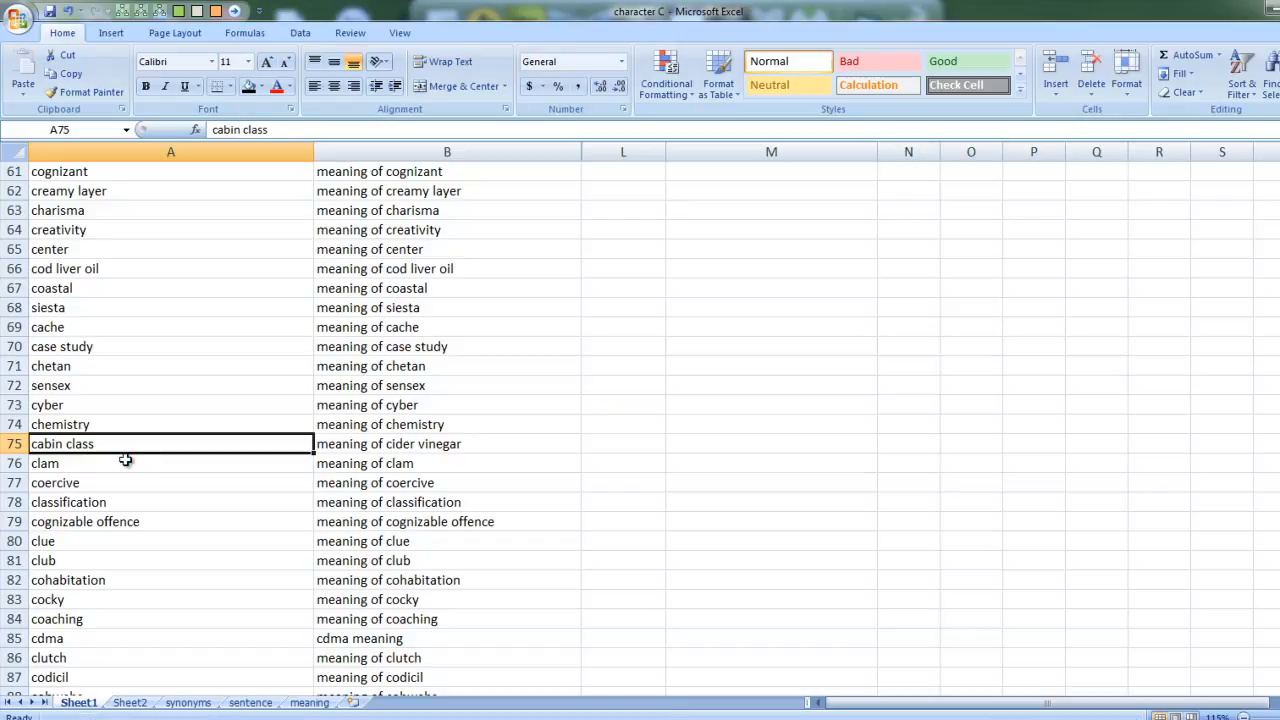
- Compare "cabin class" and its lookup result in row 72 of the C character sheet with cell A75 in the character C workbook
key("alt+Tab")
key("Right")
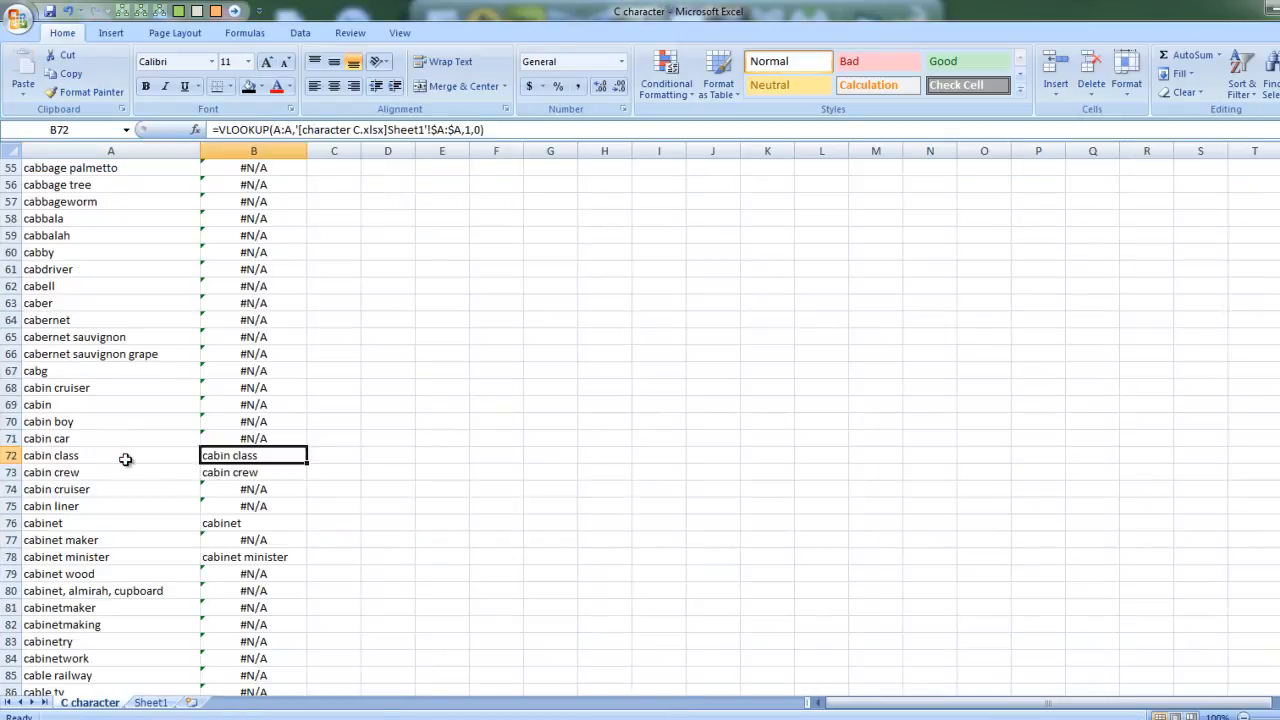
key("Left")
key("Right")
key("Left")
key("Right")
key("Left")
key("ctrl+Tab")
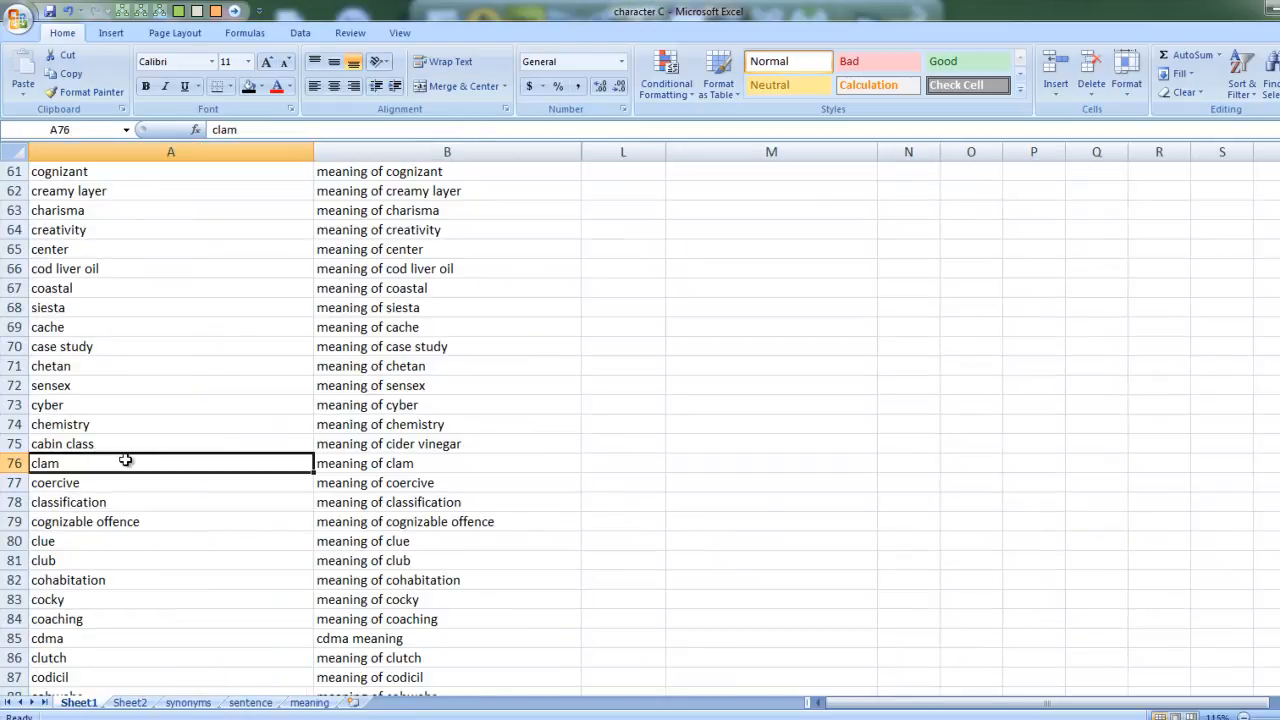
key("Up")
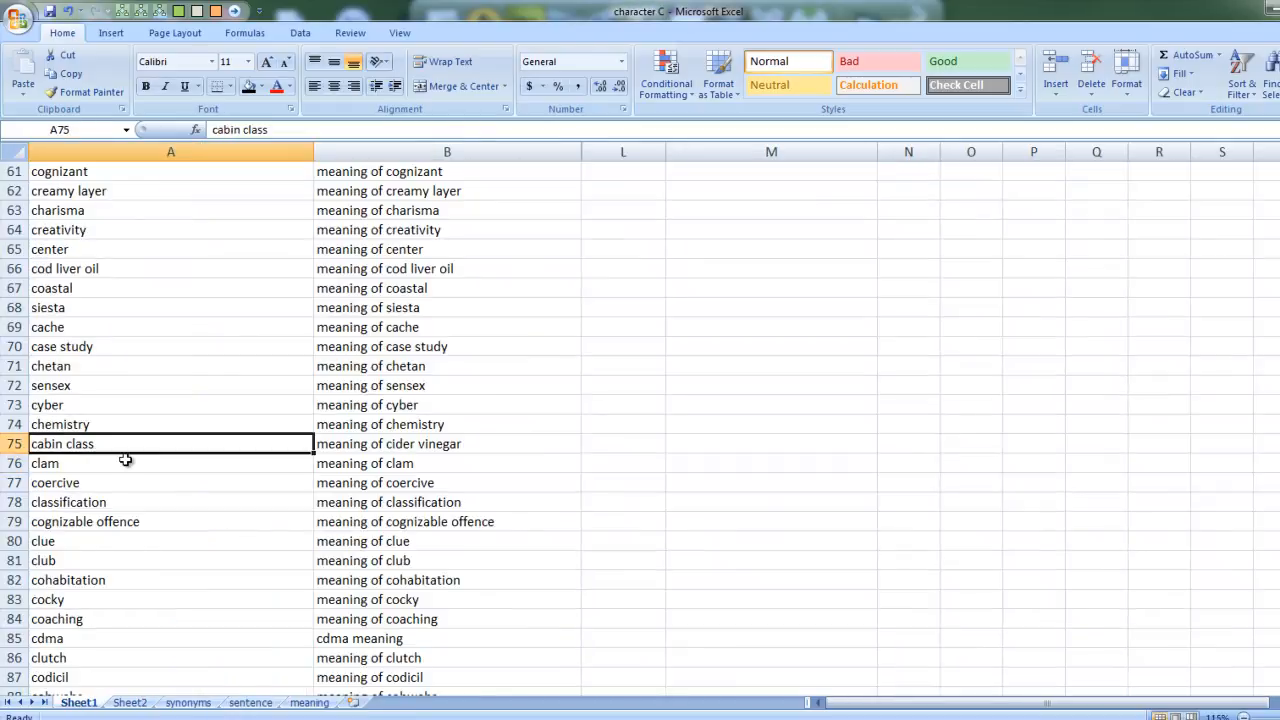
key("ctrl+Tab")
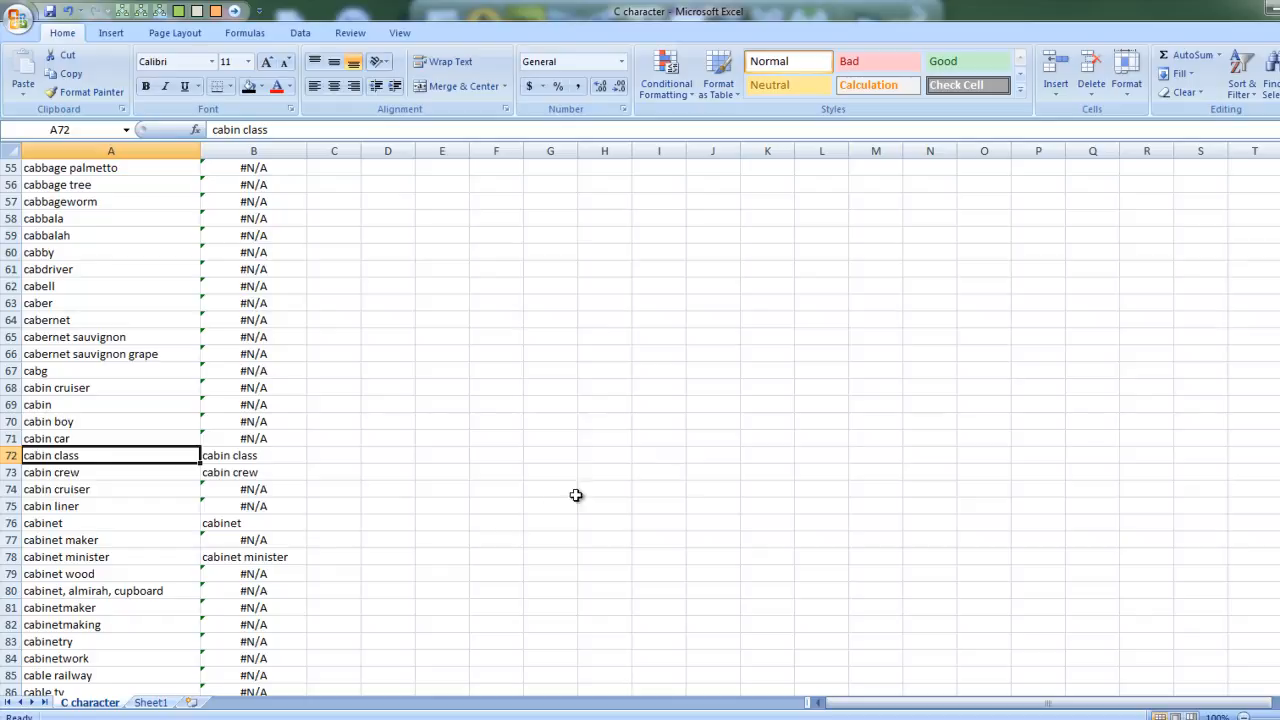
- Look over the column B lookup results around row 72 of the C character sheet and return to its first row
scroll(292, 523, "down", 6)
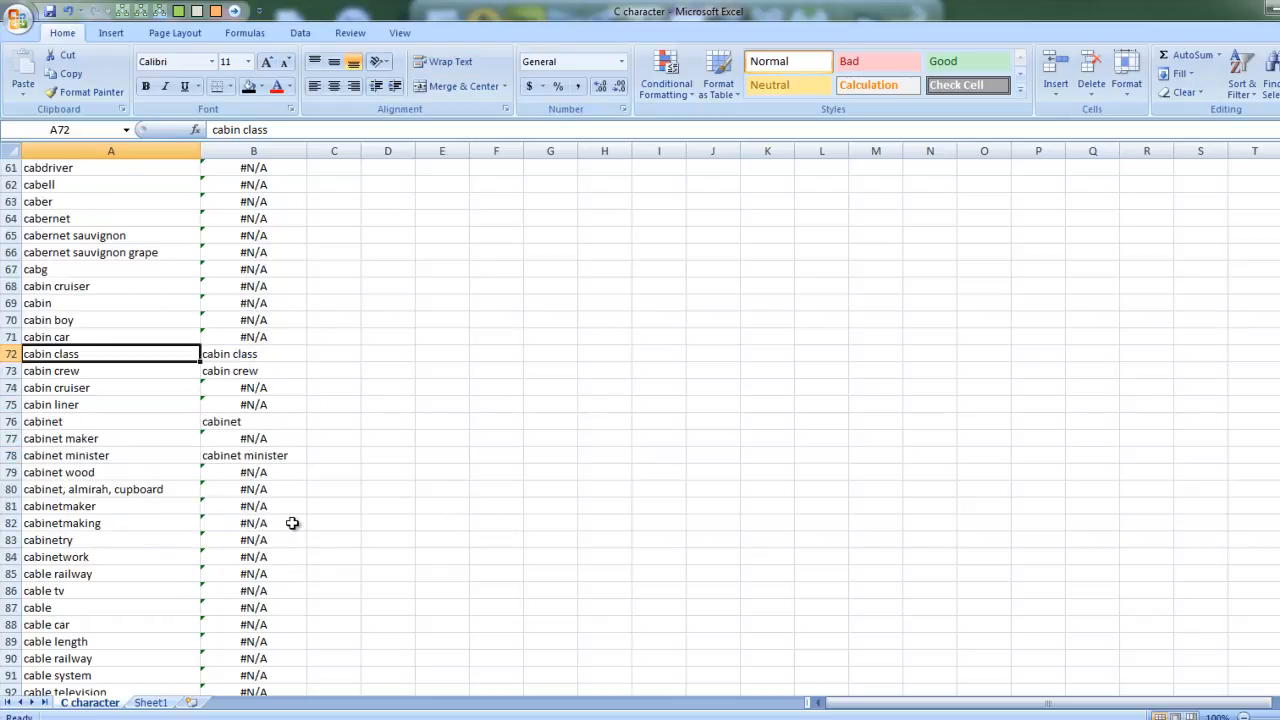
scroll(316, 516, "up", 2)
scroll(316, 516, "up", 2)
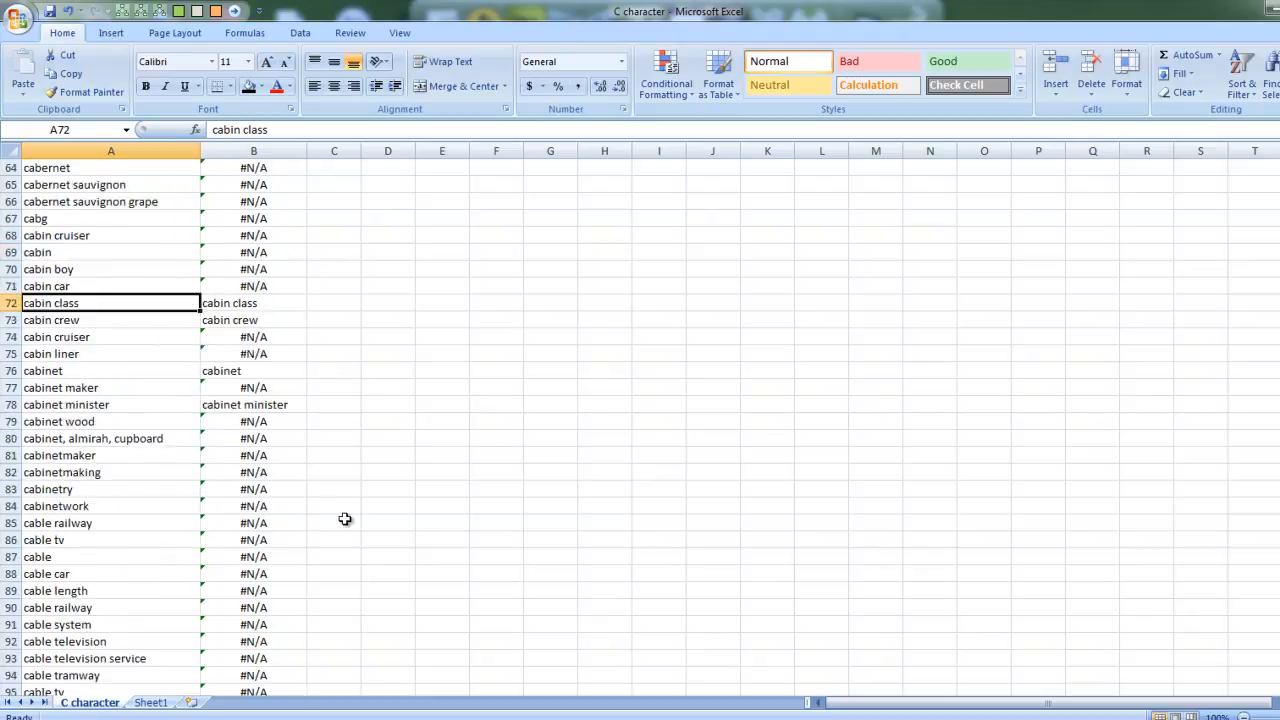
scroll(344, 405, "up", 3)
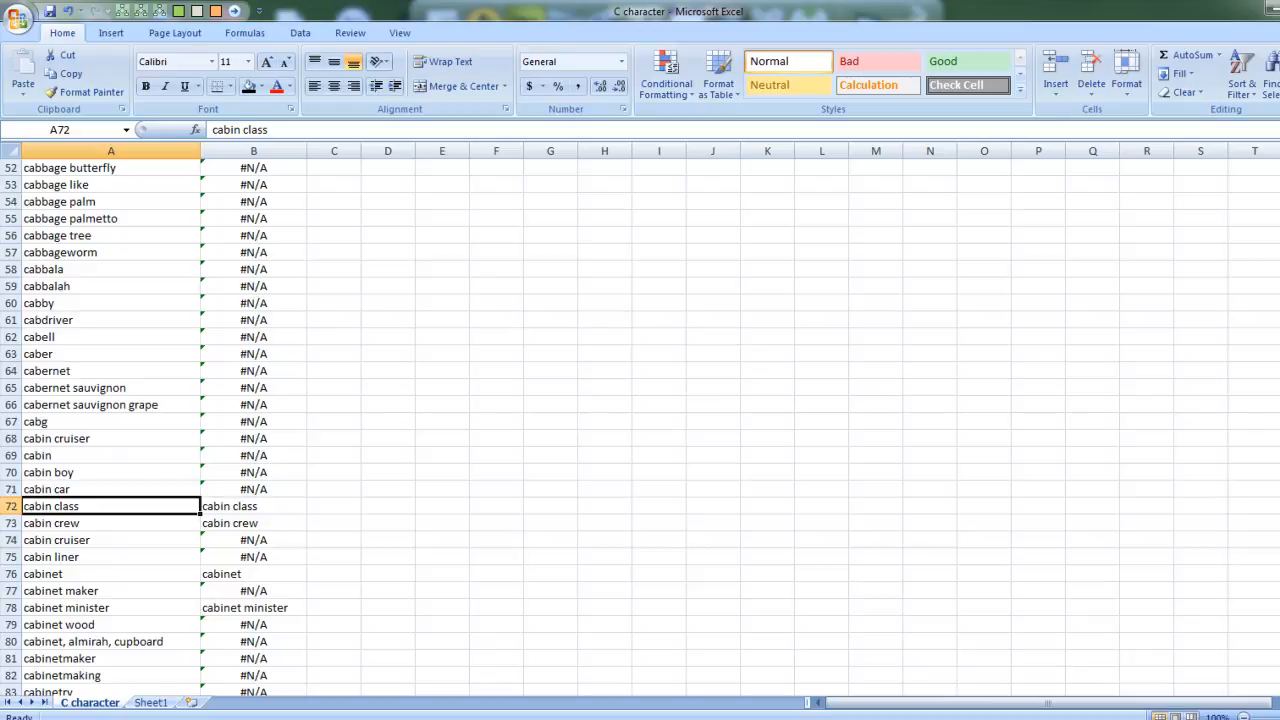
left_click_drag(1279, 178, 1279, 166)
- Return to the first row of Sheet1 in the character C workbook and review the column A word list
left_click(338, 719)
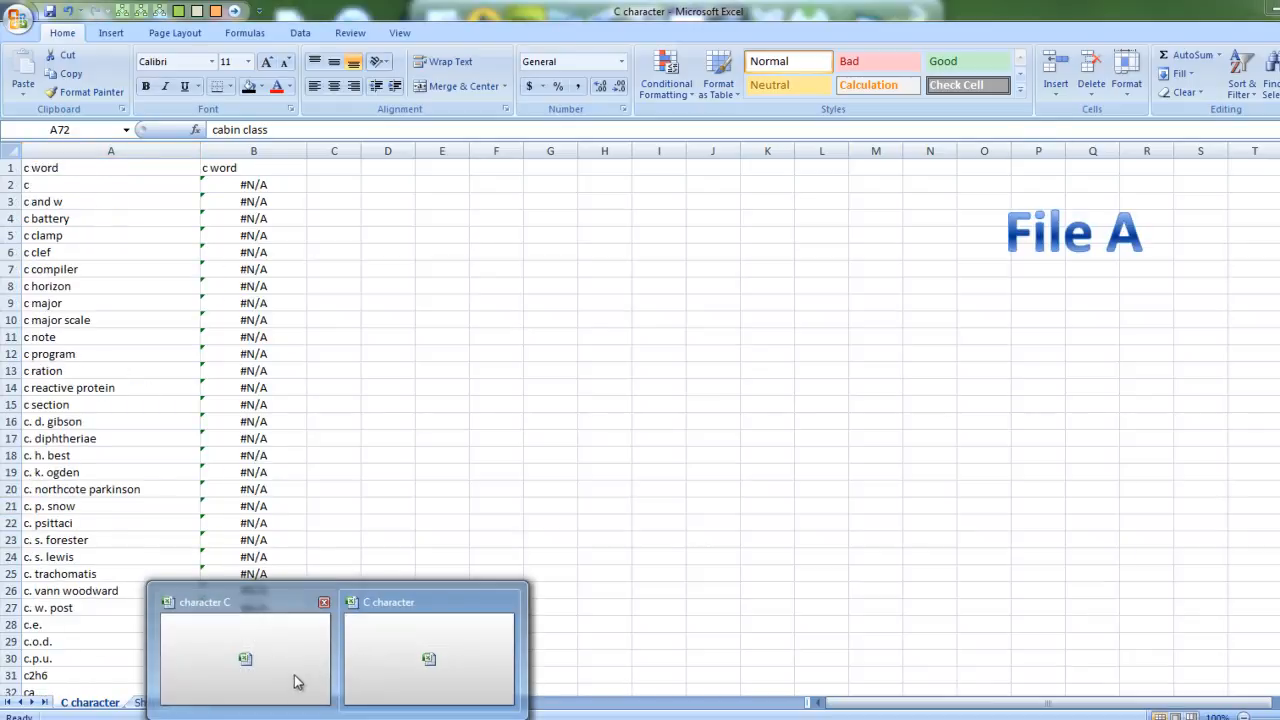
left_click(295, 682)
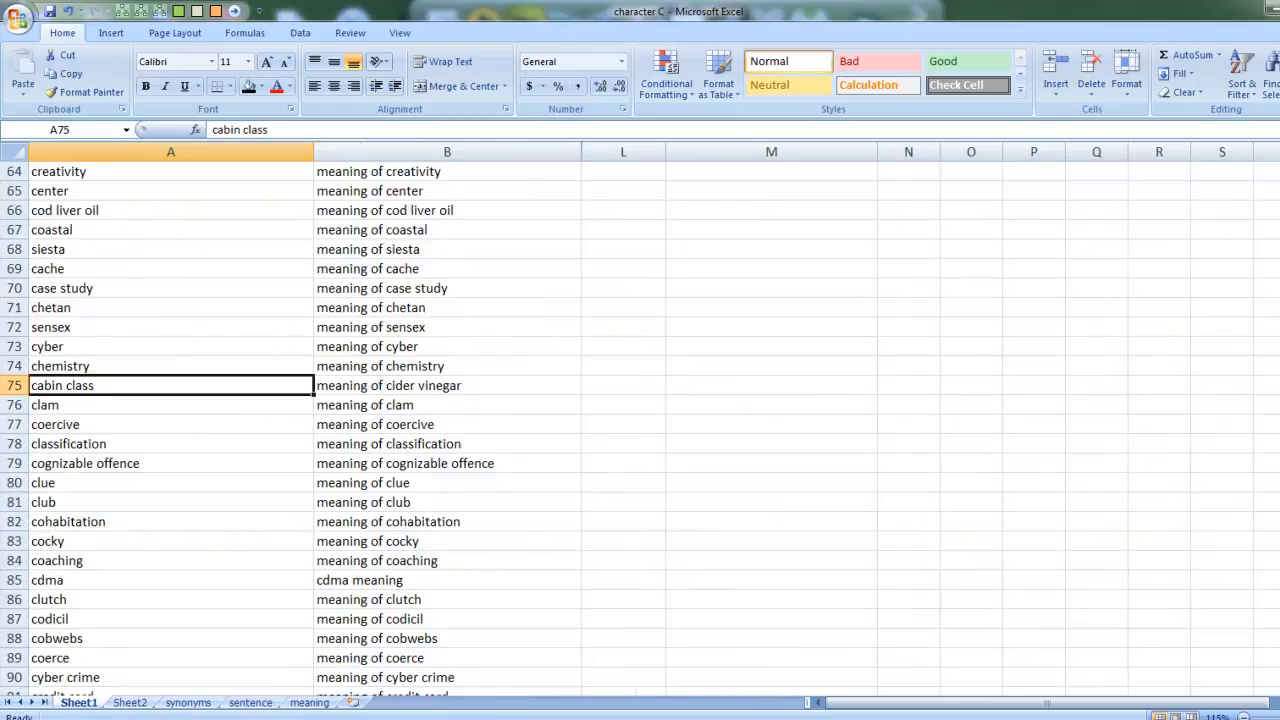
left_click_drag(1279, 208, 1273, 191)
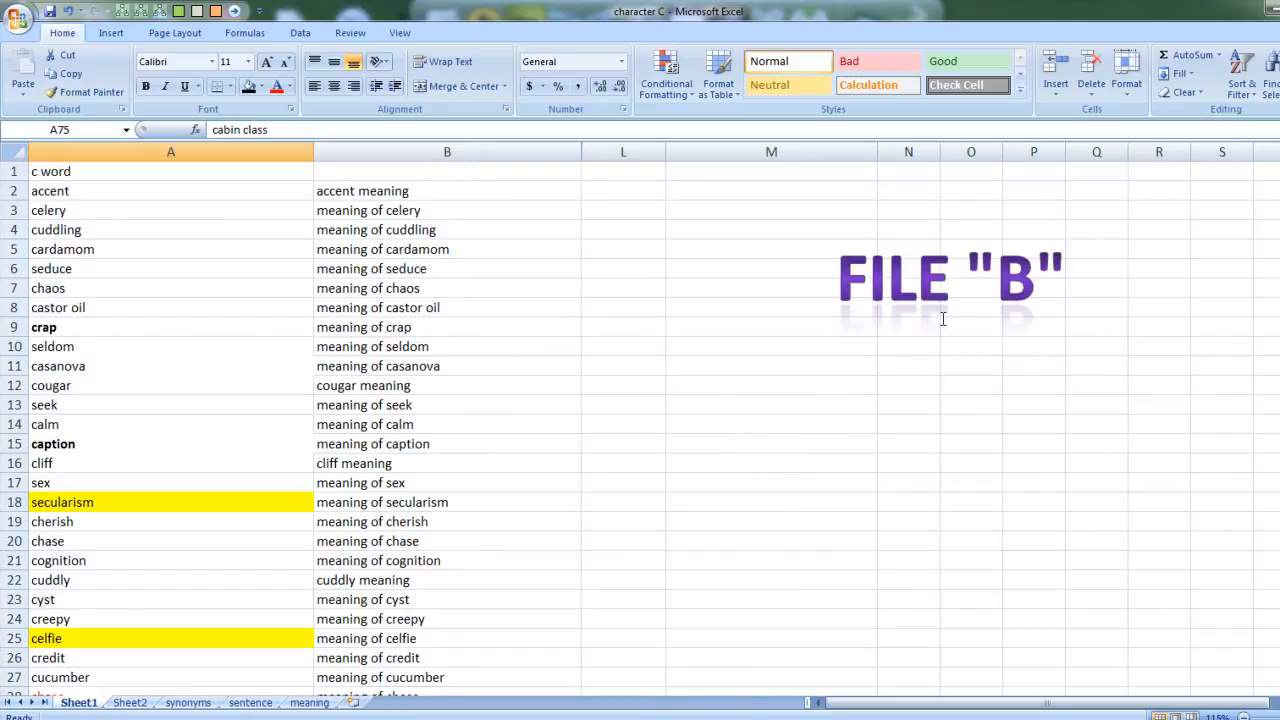
left_click(125, 152)
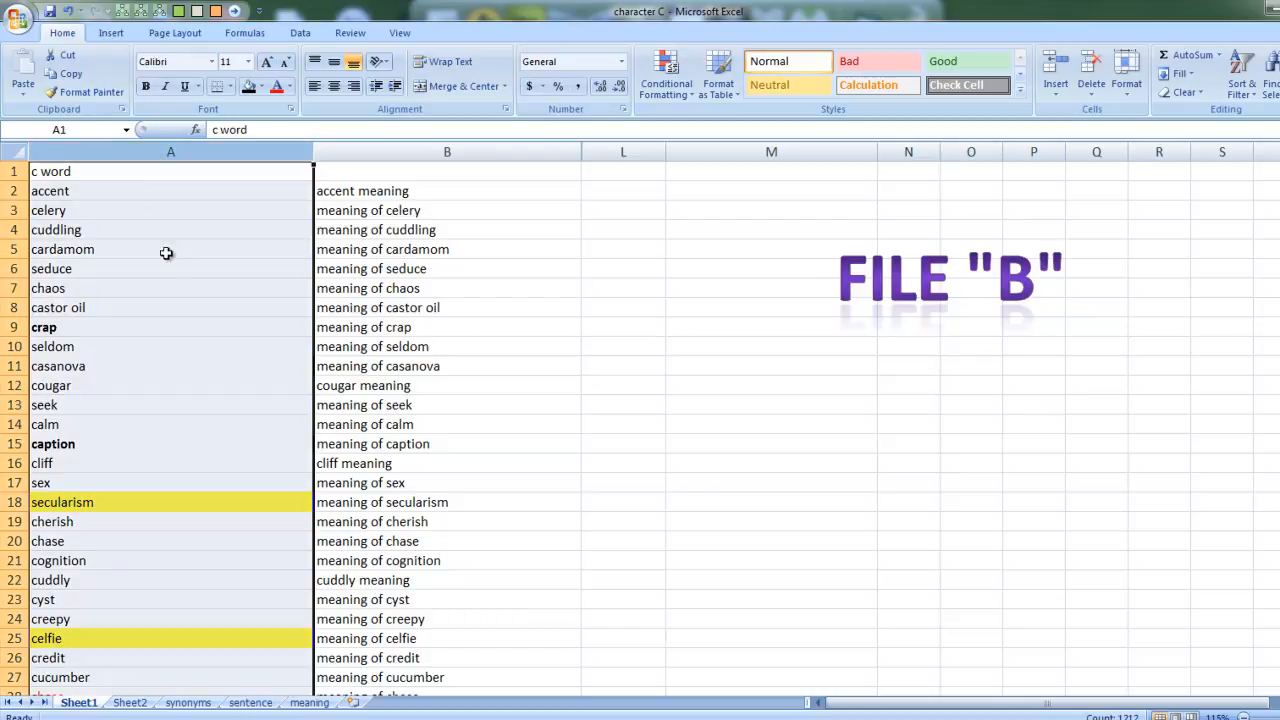
left_click(170, 265)
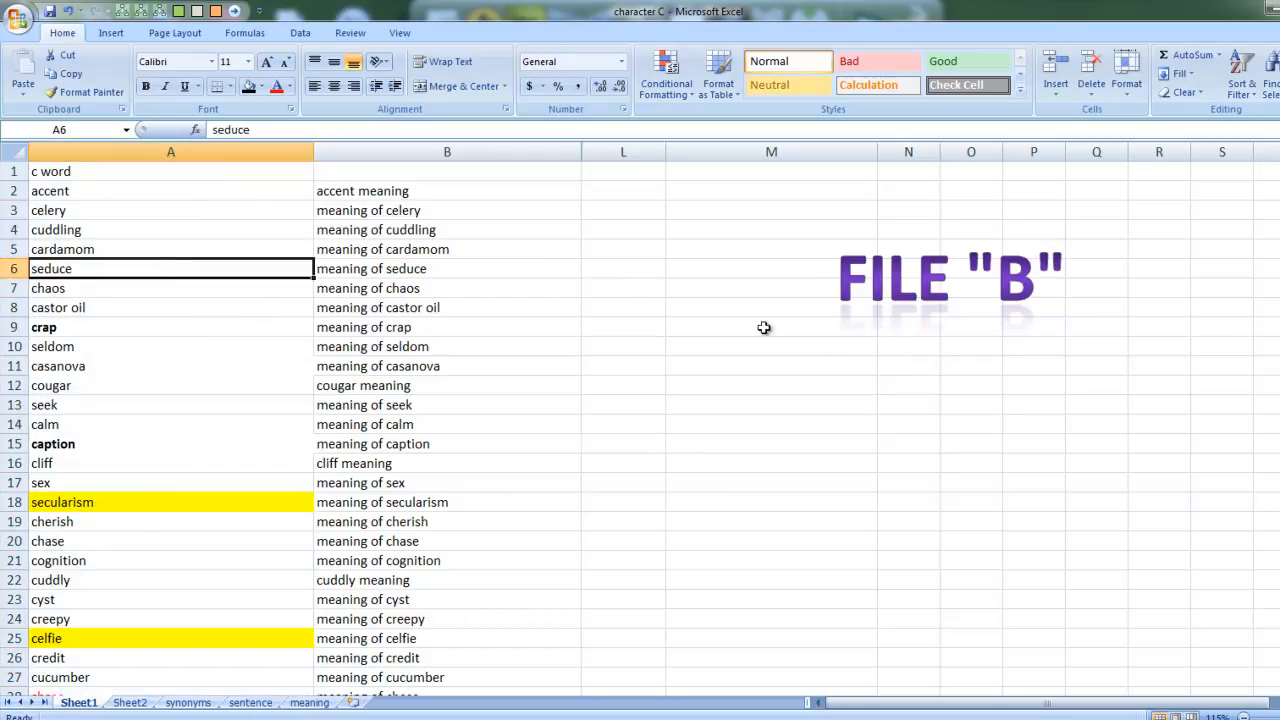
key("F9")
key("F9")
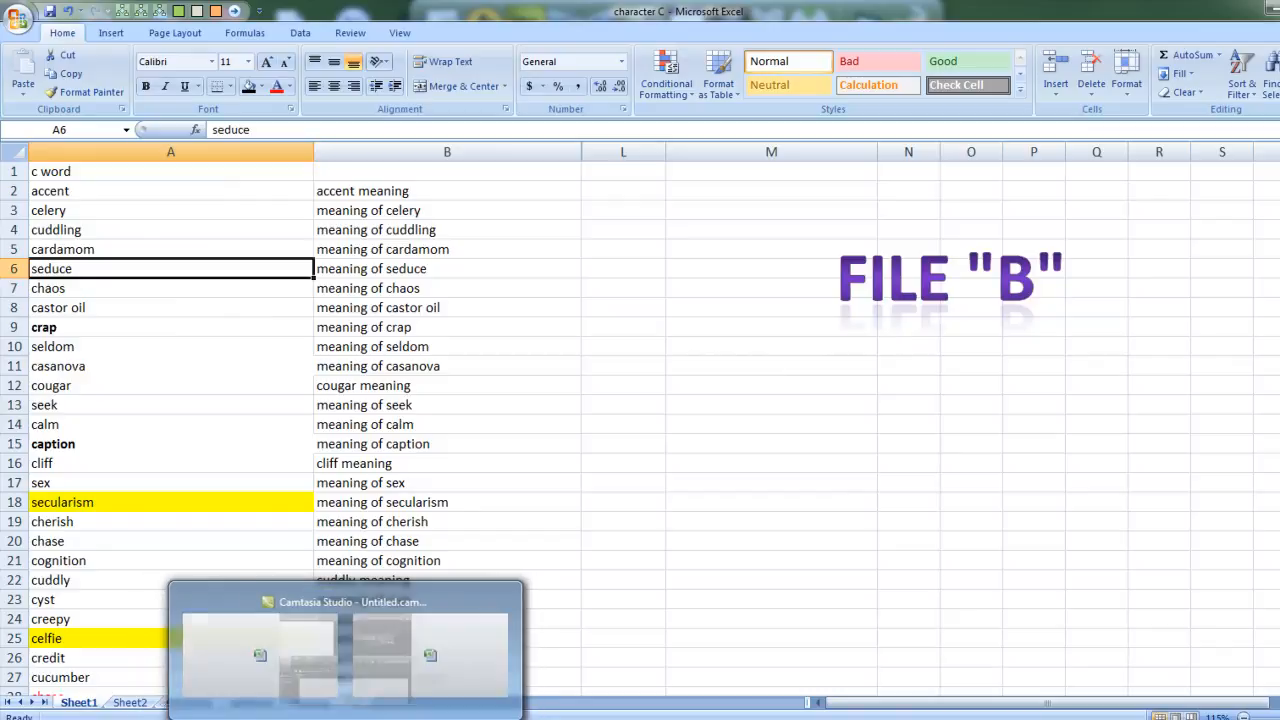
left_click(680, 446)
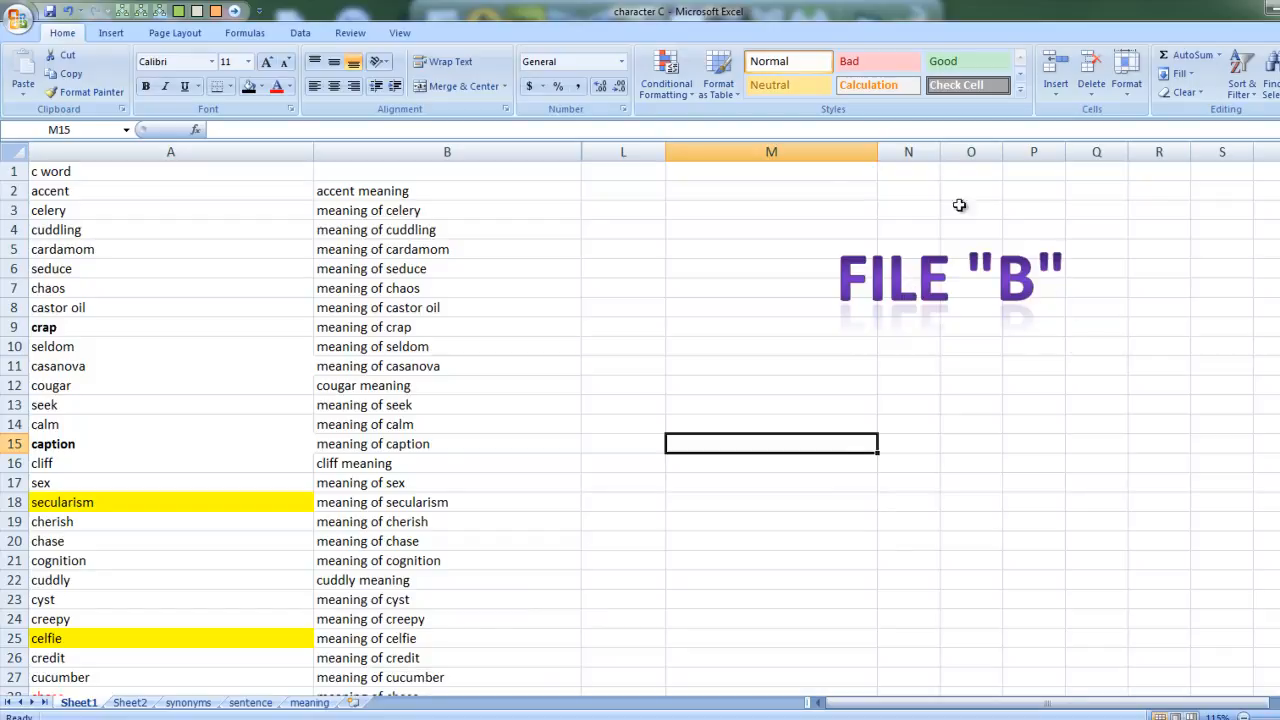
left_click(630, 502)
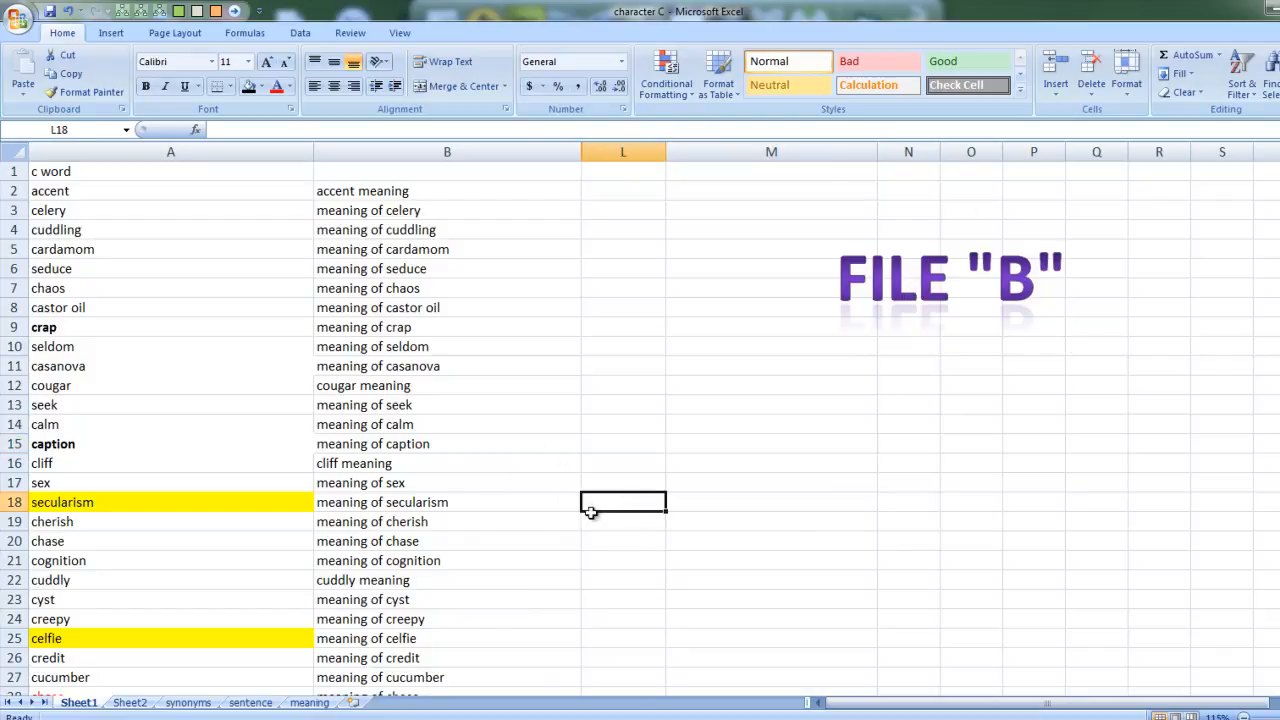
left_click(163, 152)
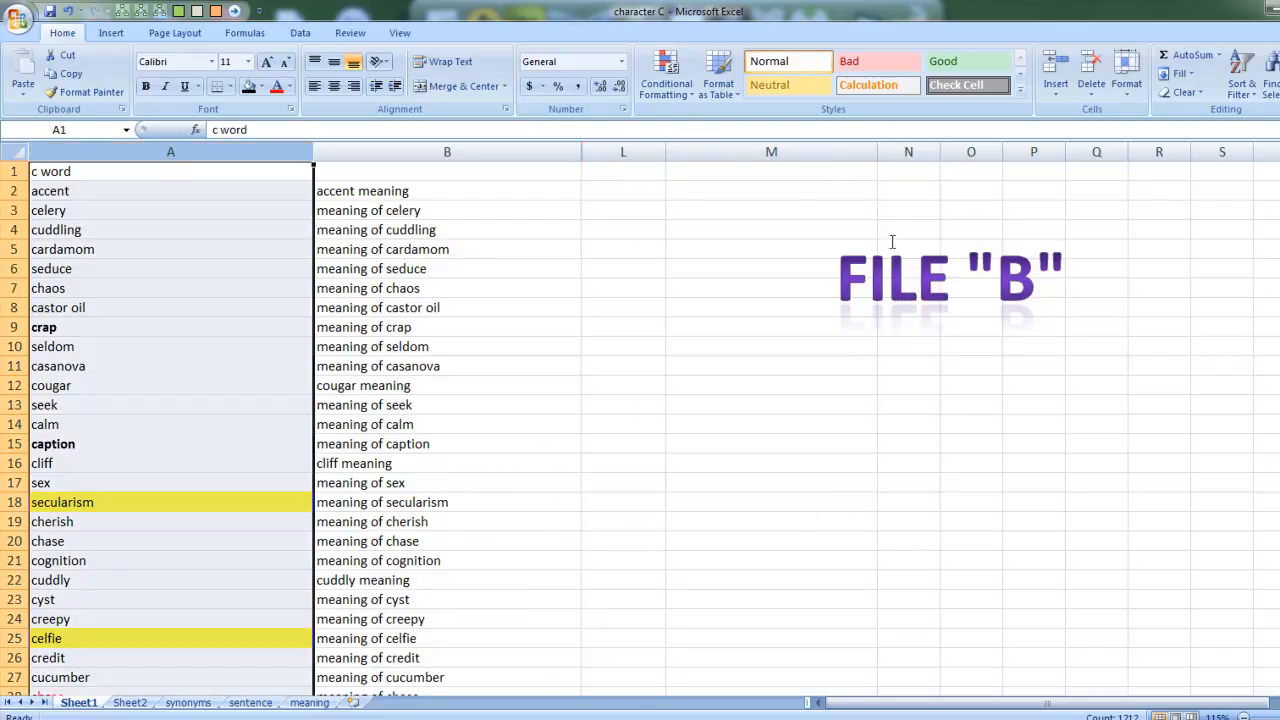
left_click(170, 248)
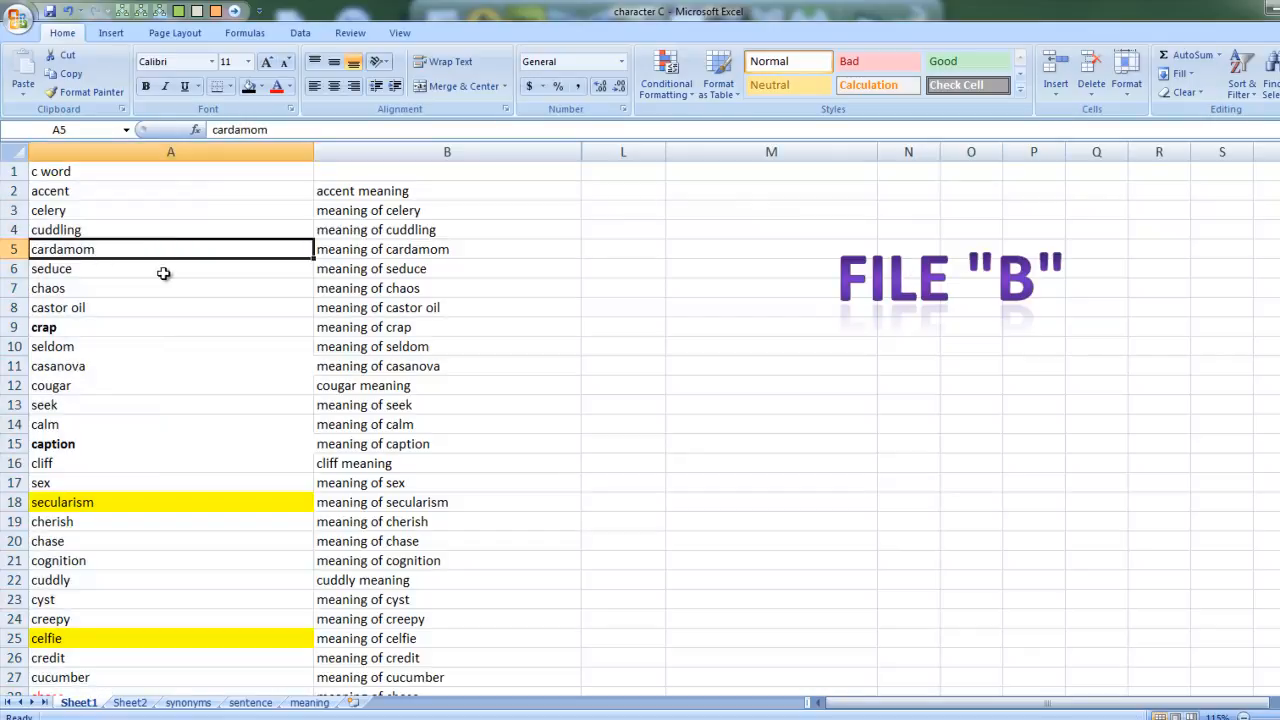
- Compare the column A word lists of Sheet1 in the character C workbook and the C character sheet
left_click(165, 272)
left_click(203, 303)
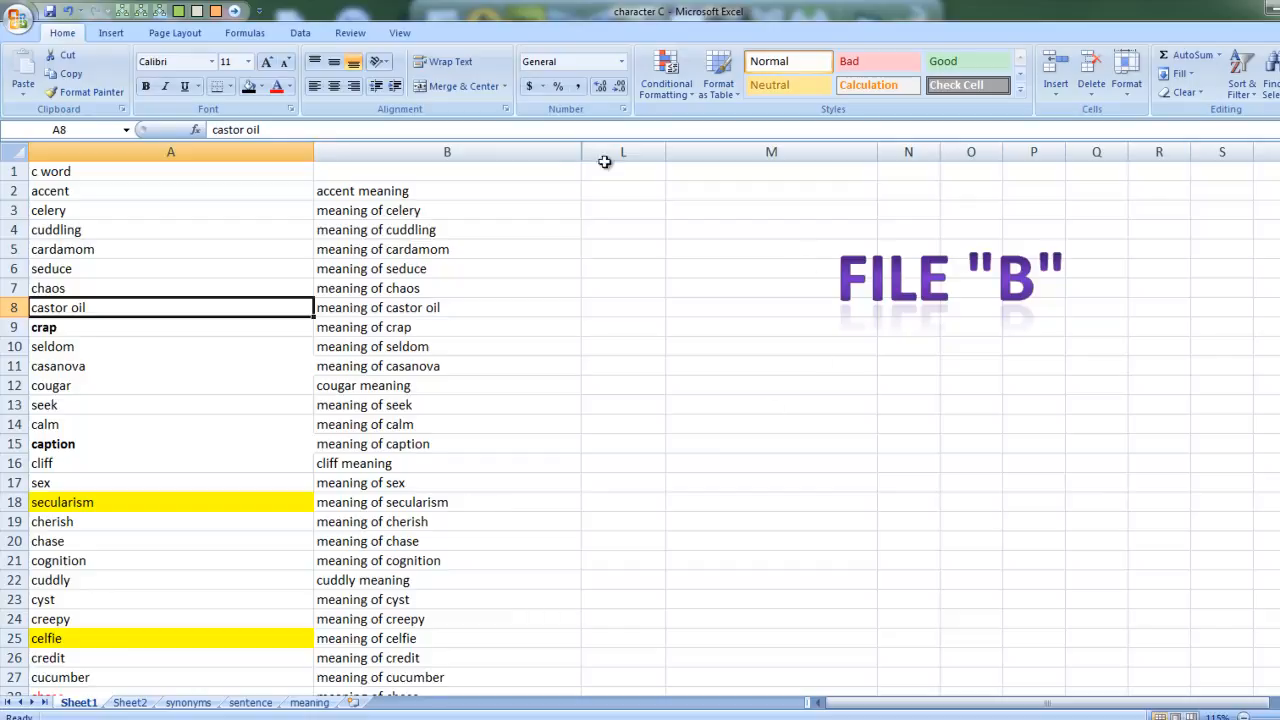
mouse_move(337, 719)
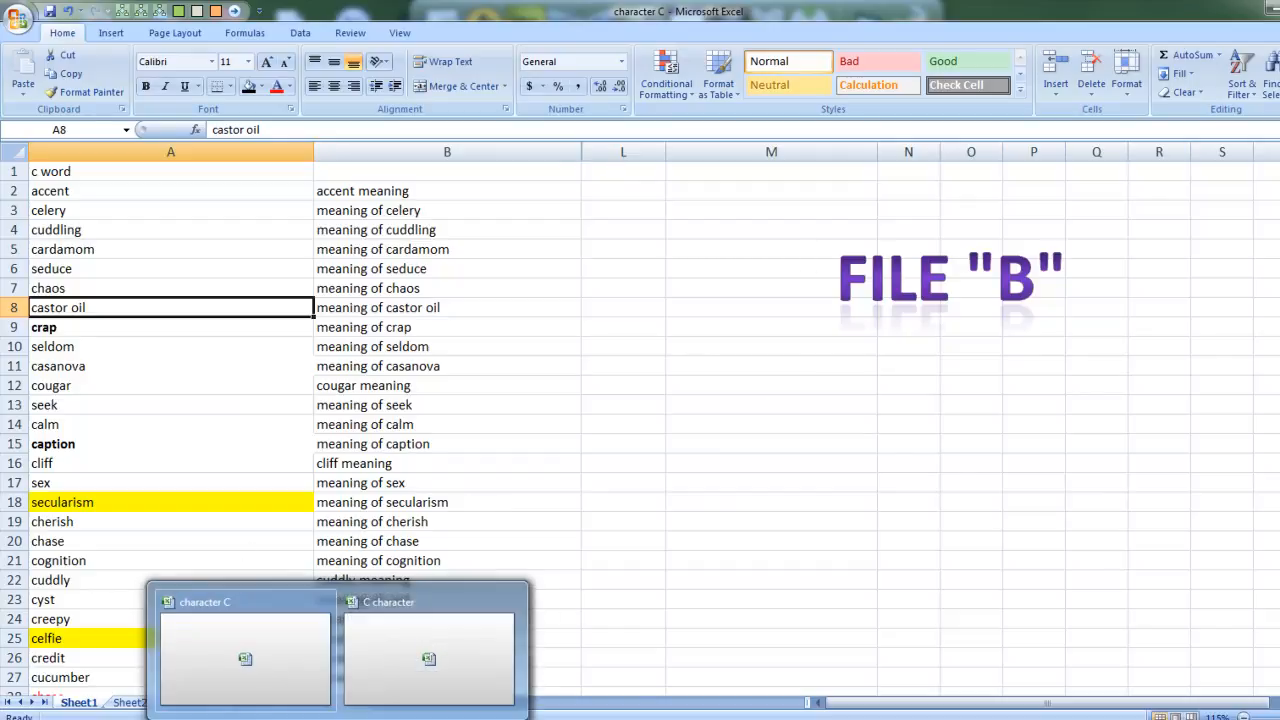
left_click(454, 631)
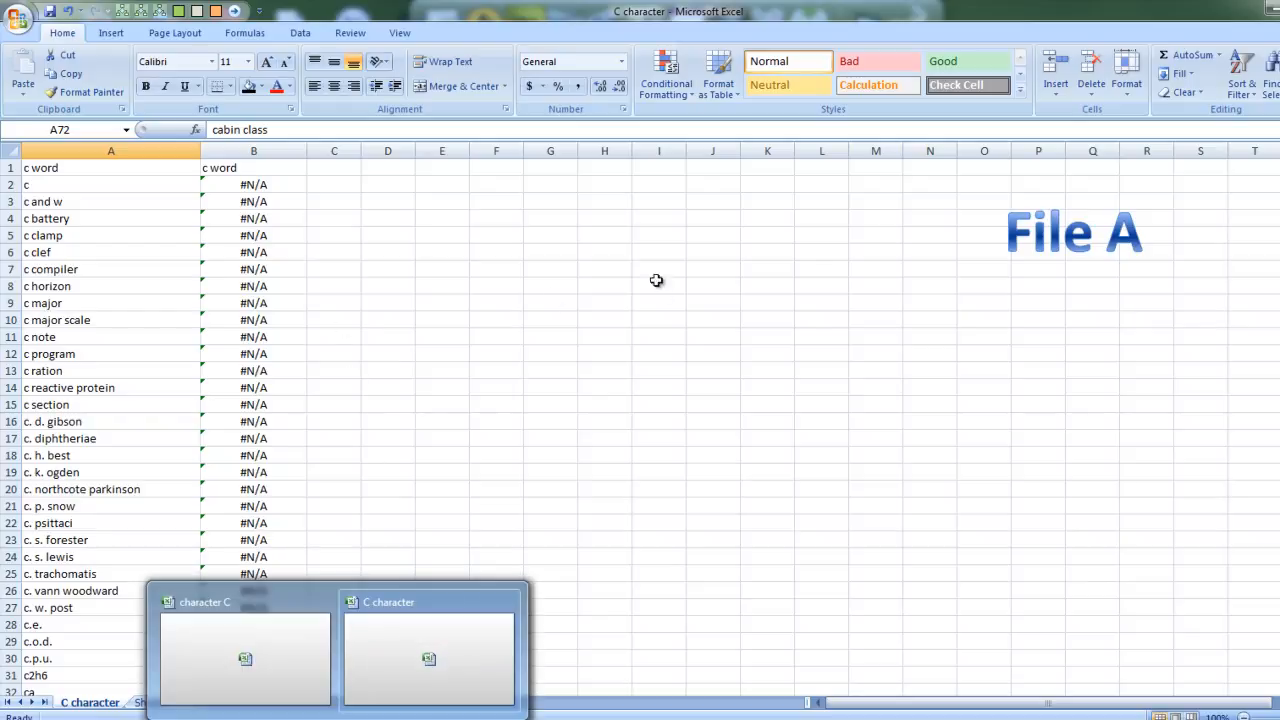
left_click_drag(128, 206, 123, 503)
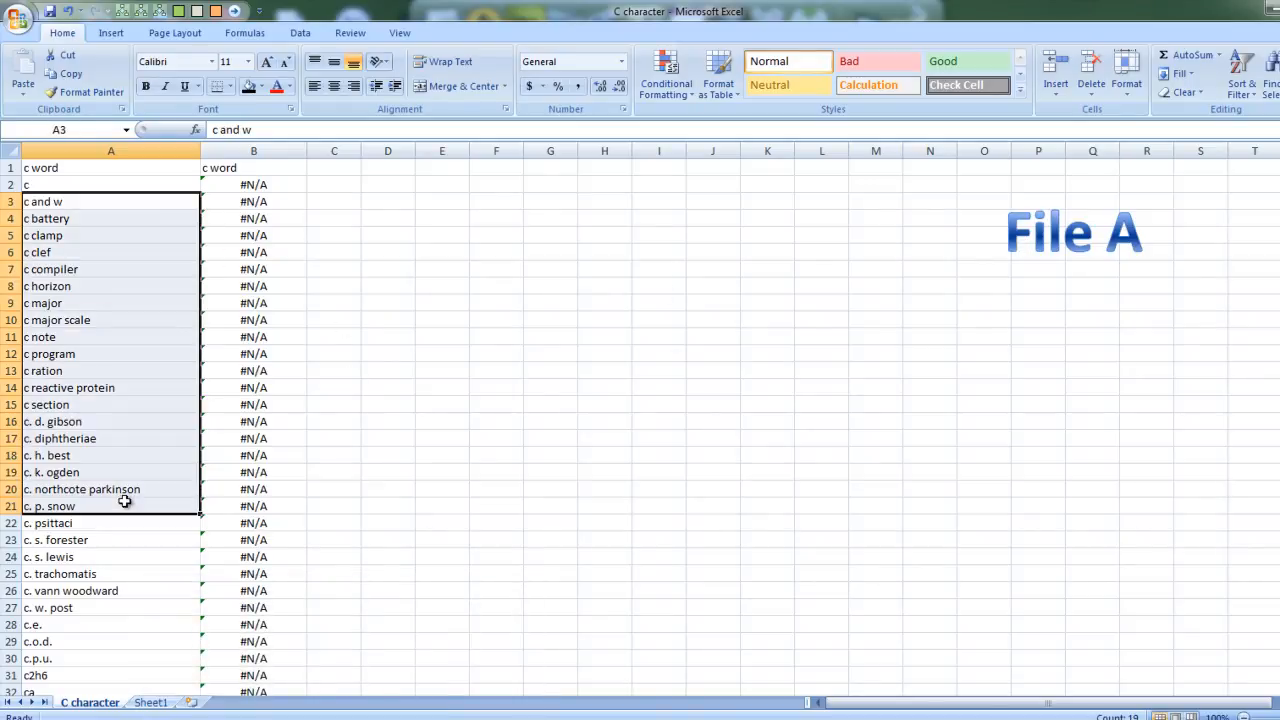
mouse_move(337, 719)
left_click(210, 632)
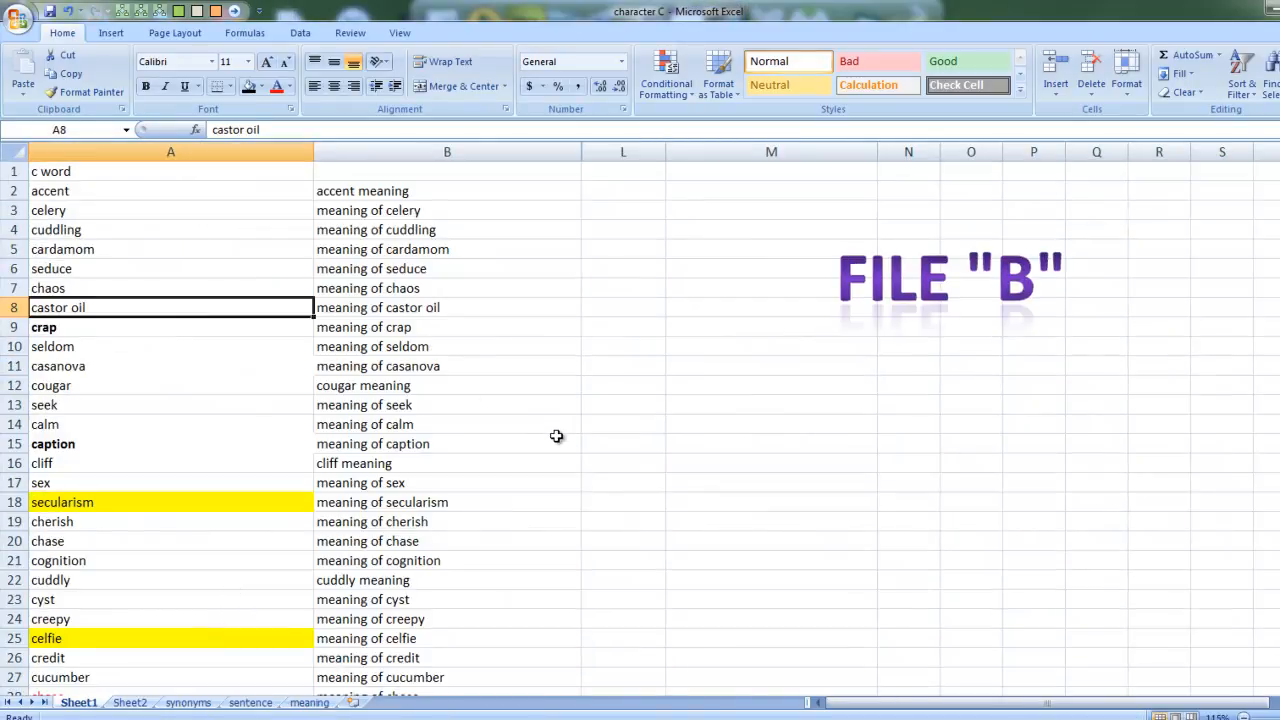
mouse_move(337, 716)
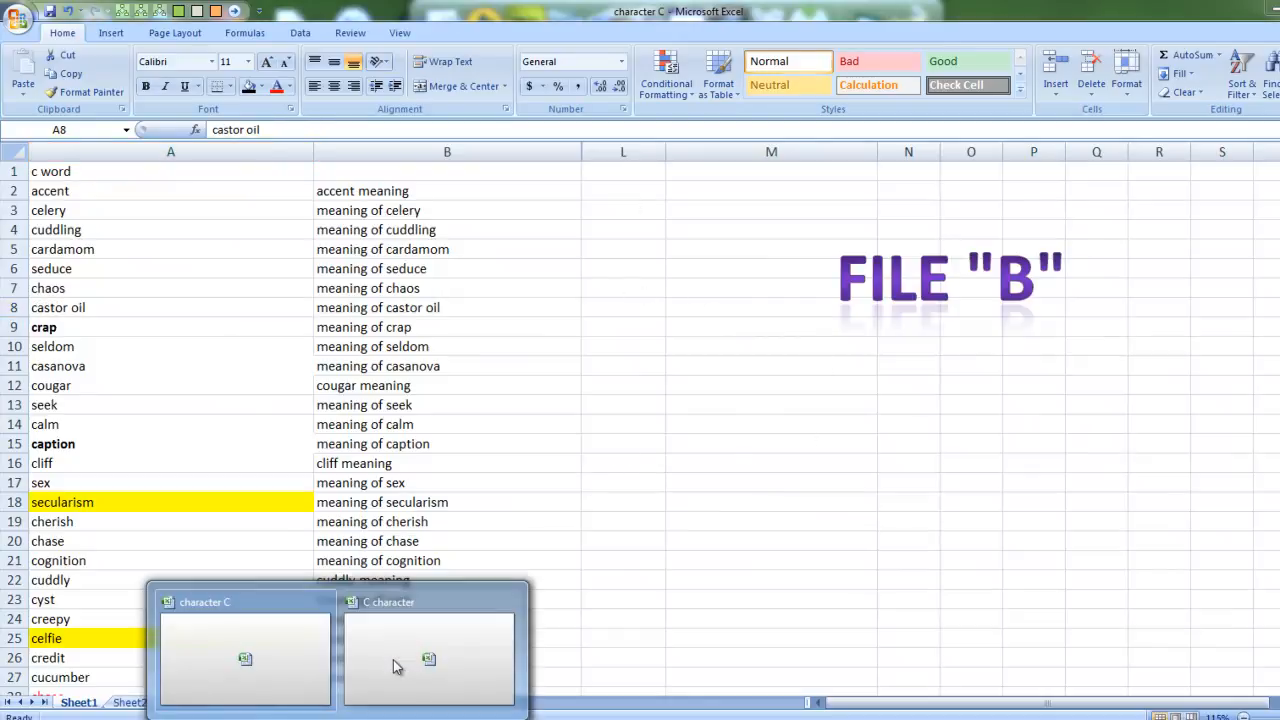
left_click(393, 659)
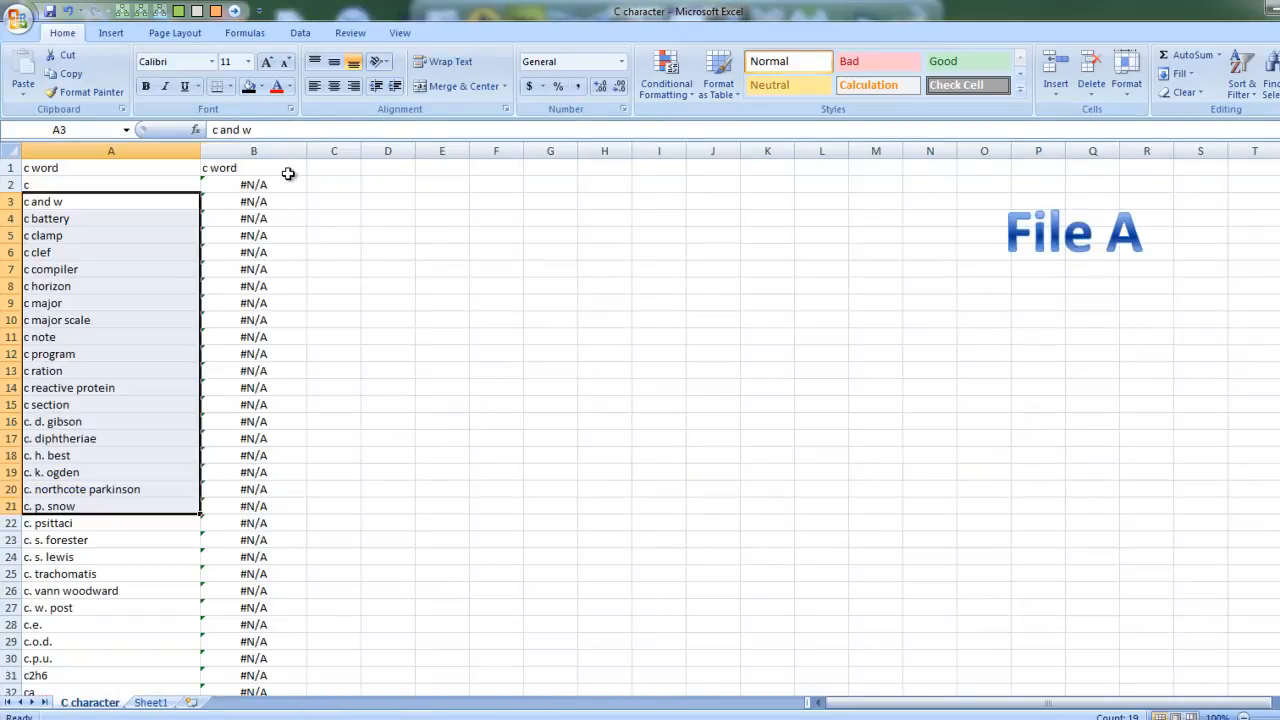
mouse_move(360, 716)
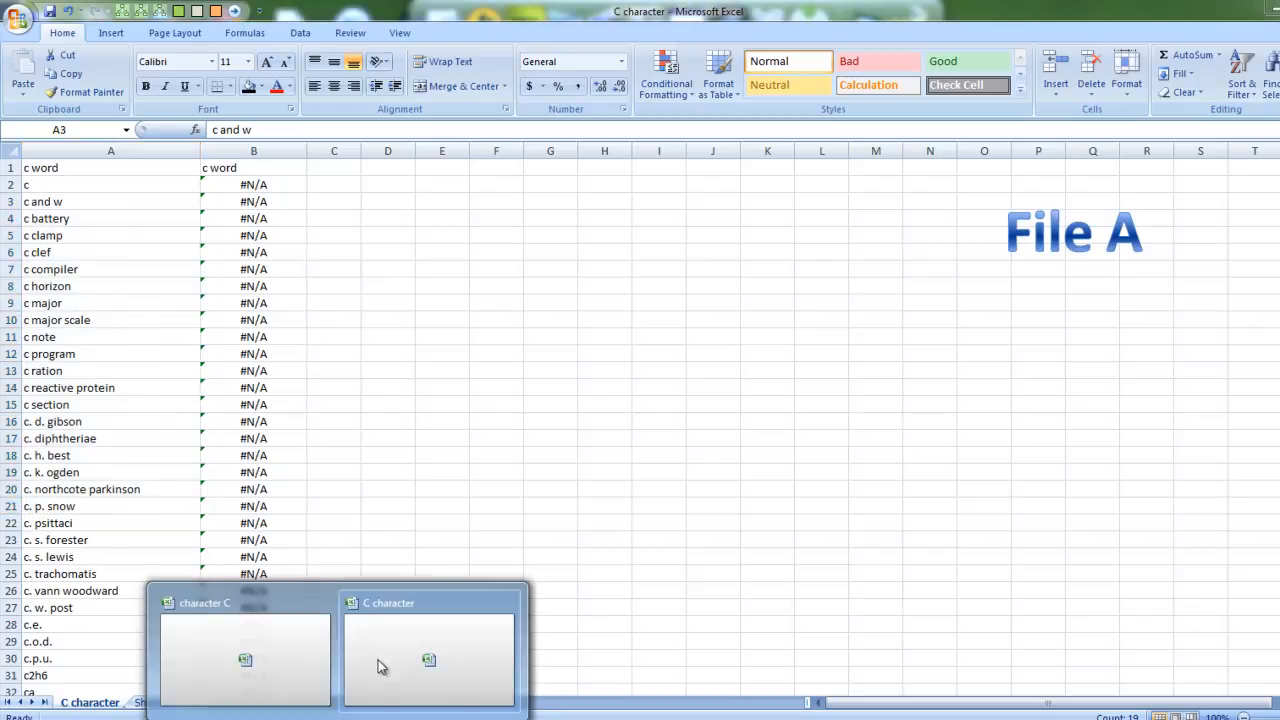
left_click(243, 662)
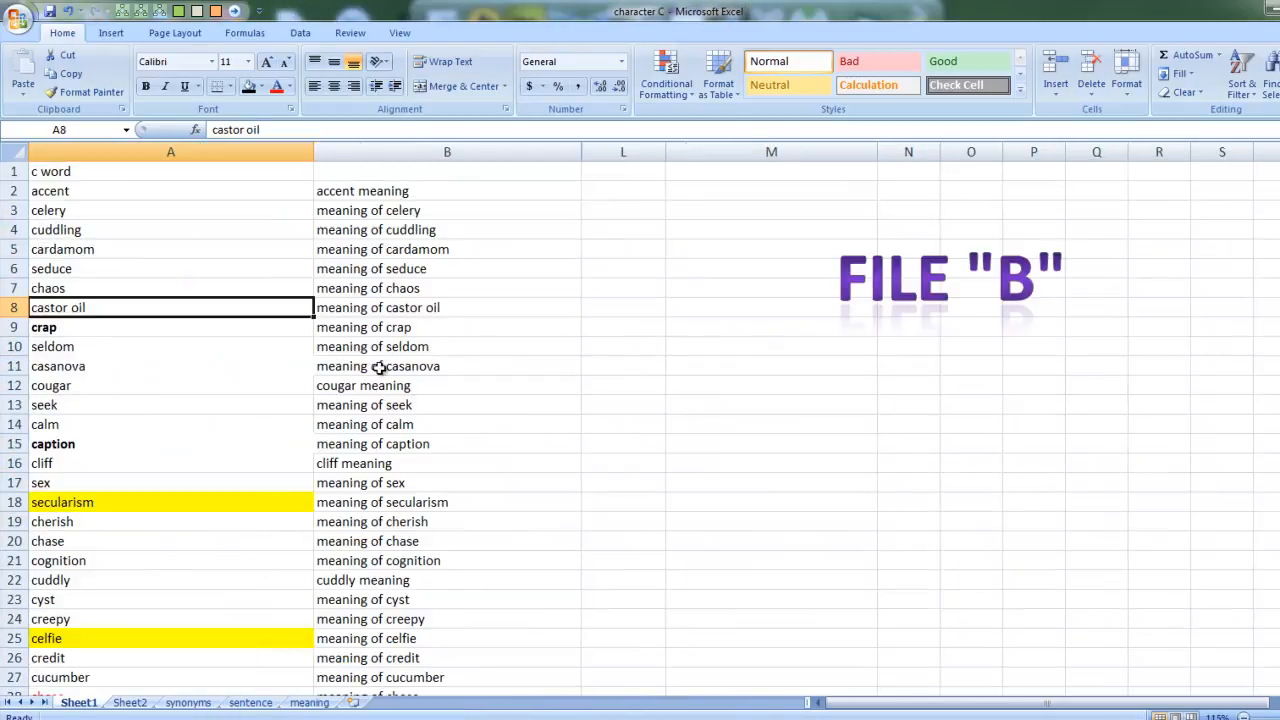
- Start a VLOOKUP function in cell M2 of Sheet1 in the character C workbook with column A as the lookup value
left_click(604, 196)
left_click(710, 192)
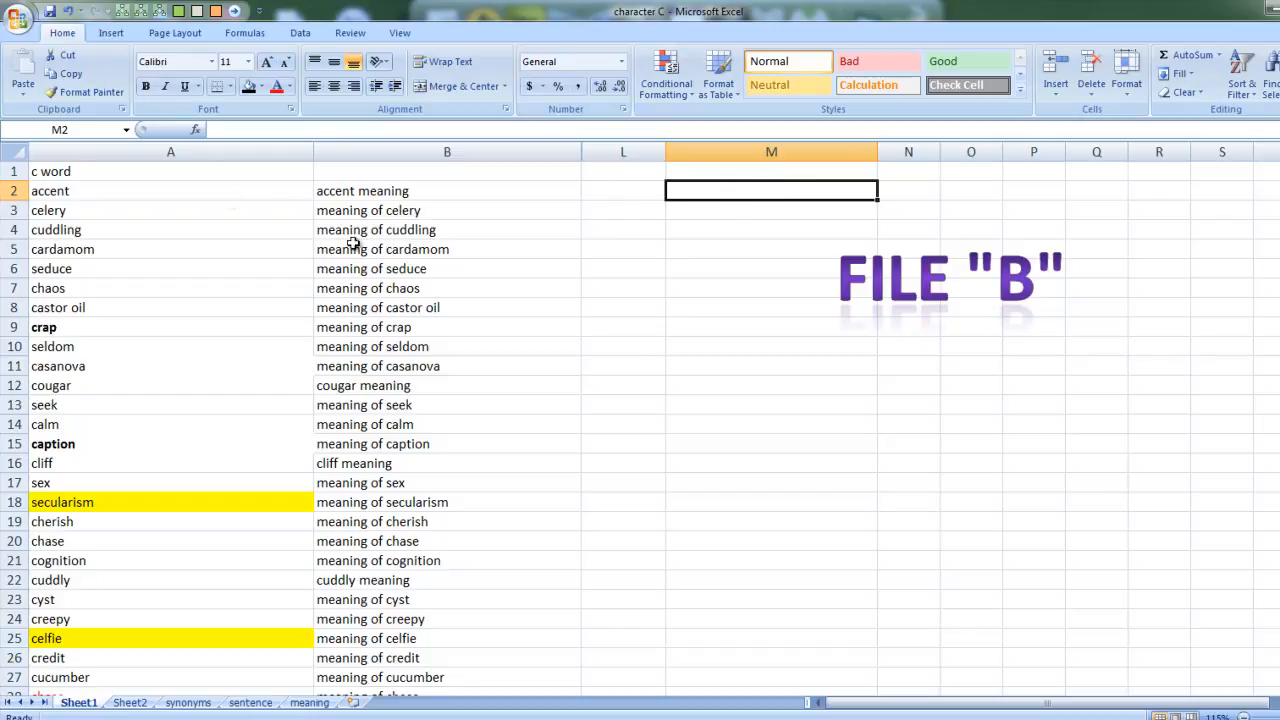
left_click(196, 130)
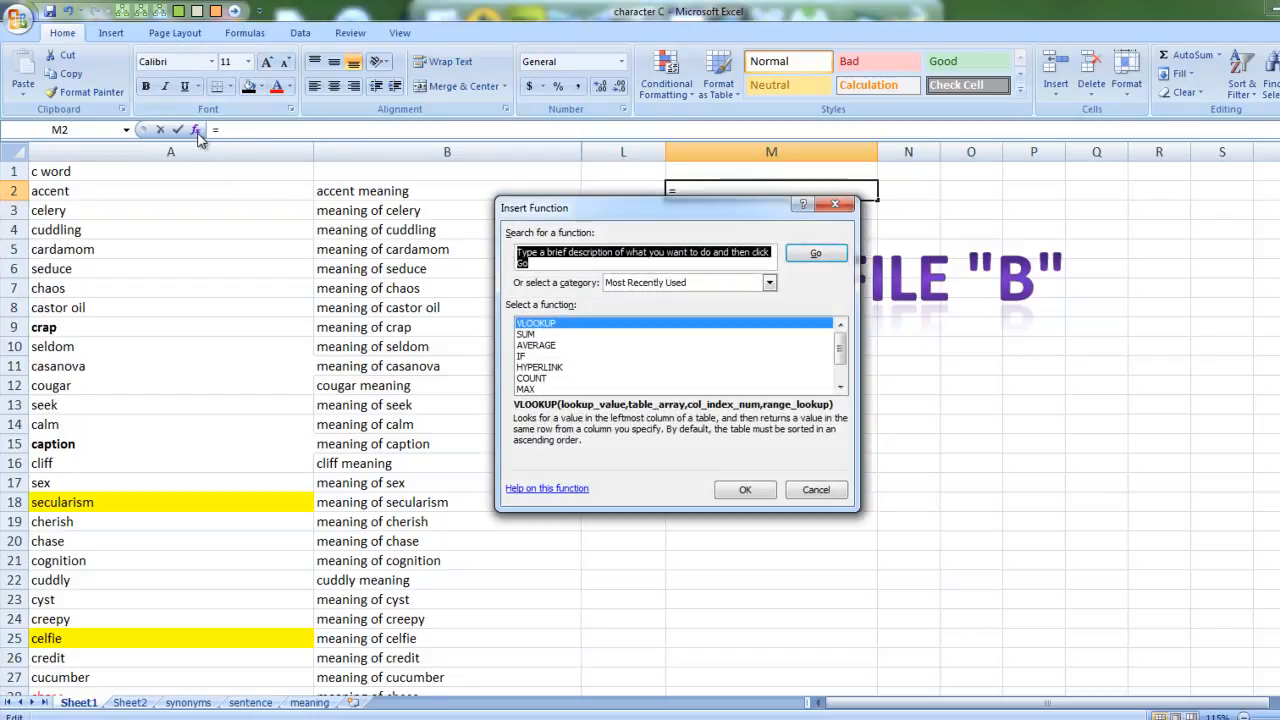
left_click(745, 489)
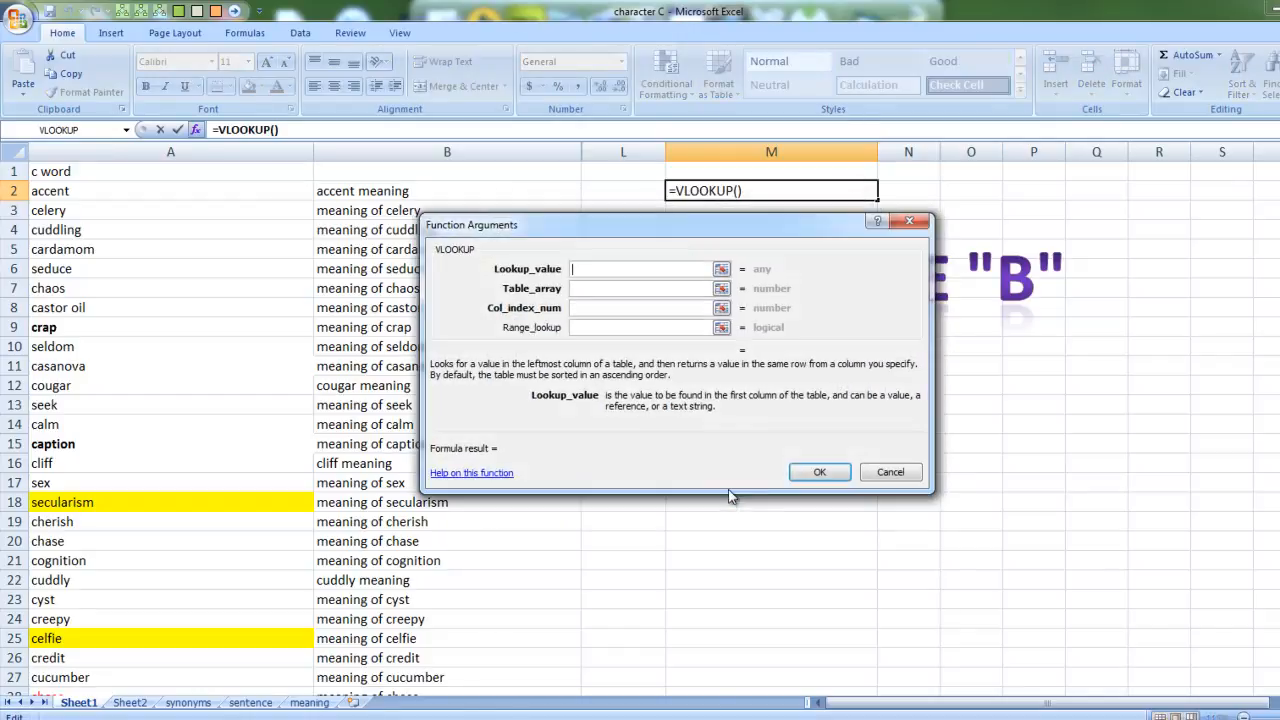
left_click(169, 152)
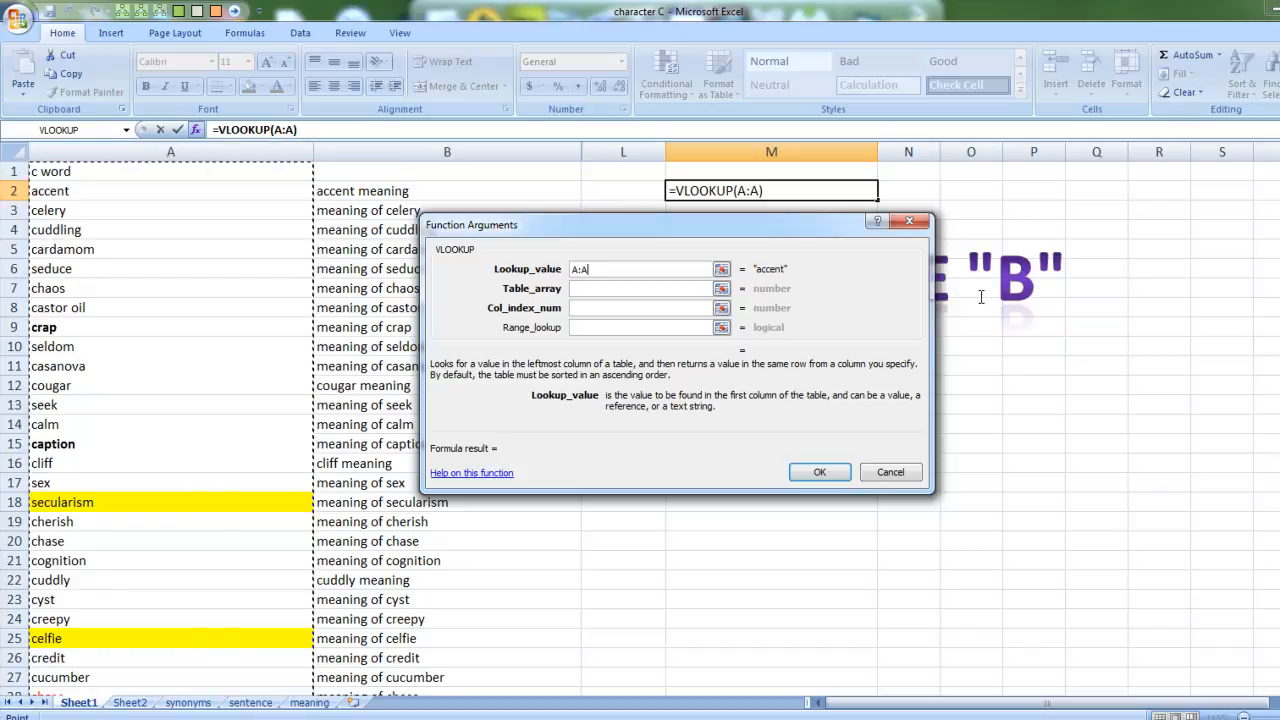
- Set the VLOOKUP table array to column A of the C character sheet in the C character workbook
left_click(620, 289)
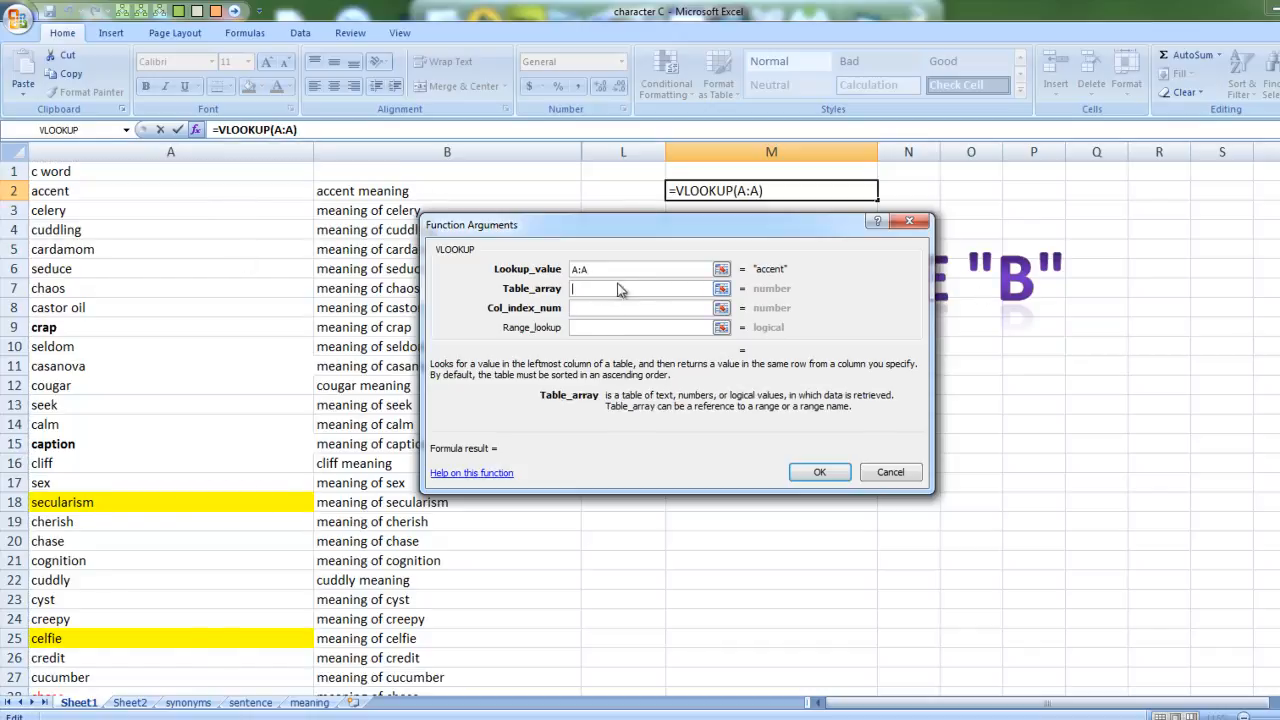
left_click(338, 719)
left_click(396, 697)
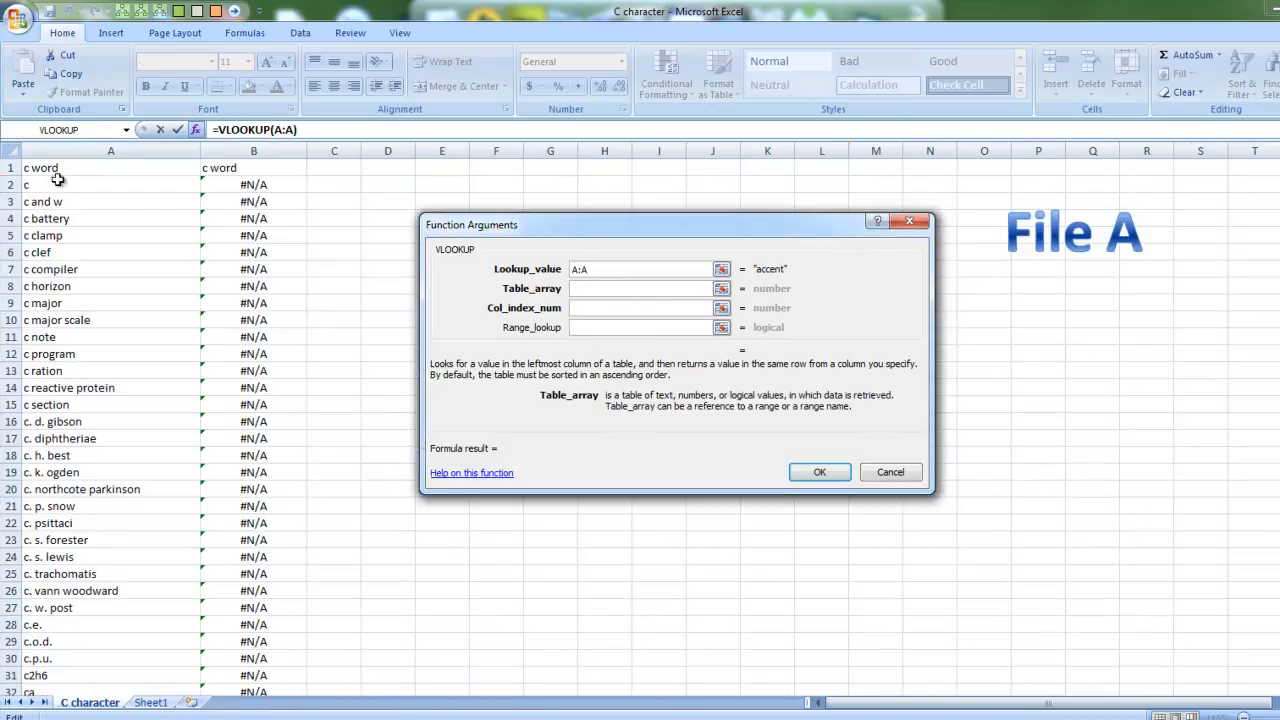
left_click(85, 148)
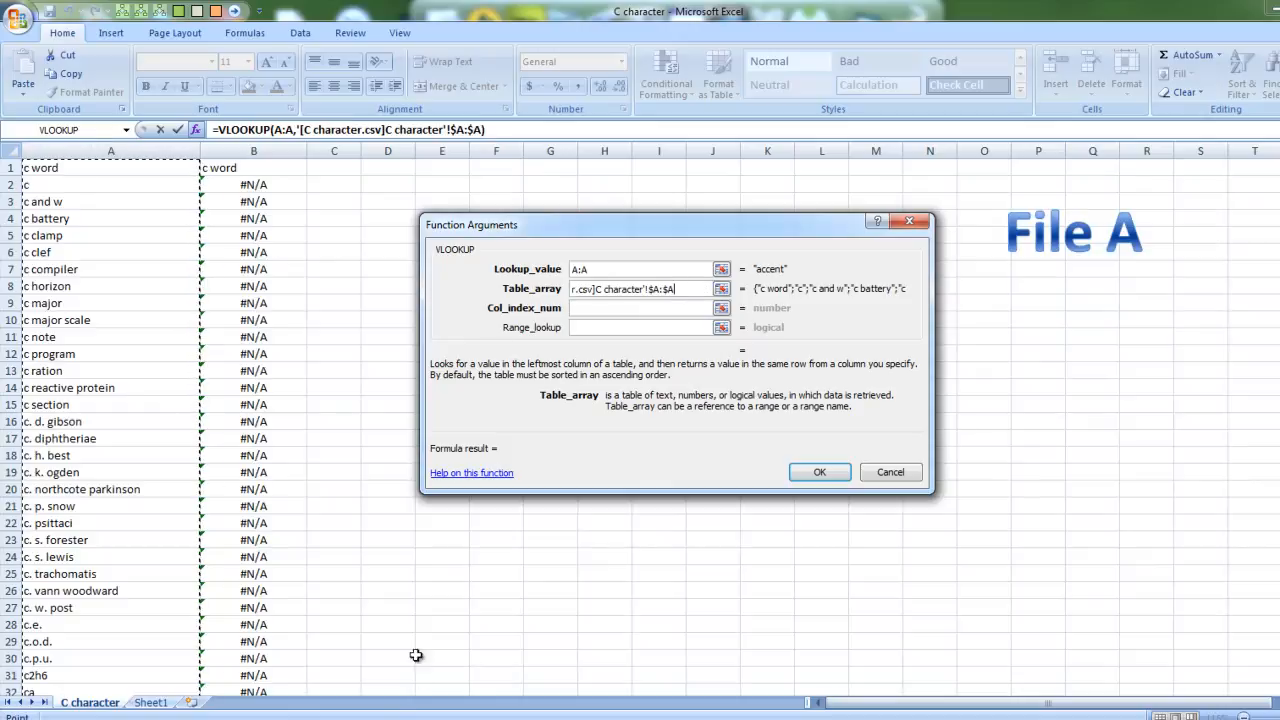
- Set the VLOOKUP column index to 1 and range lookup to 0, and enter the formula in M2
left_click(611, 314)
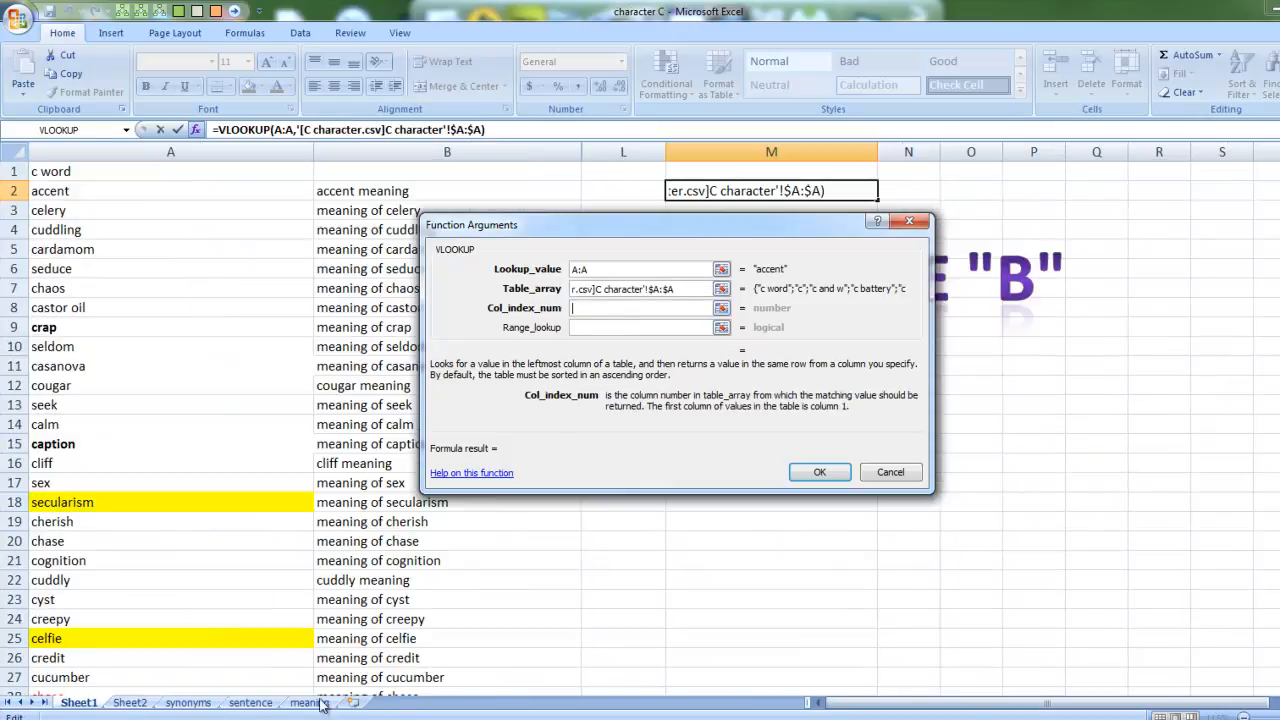
left_click(380, 712)
left_click(382, 692)
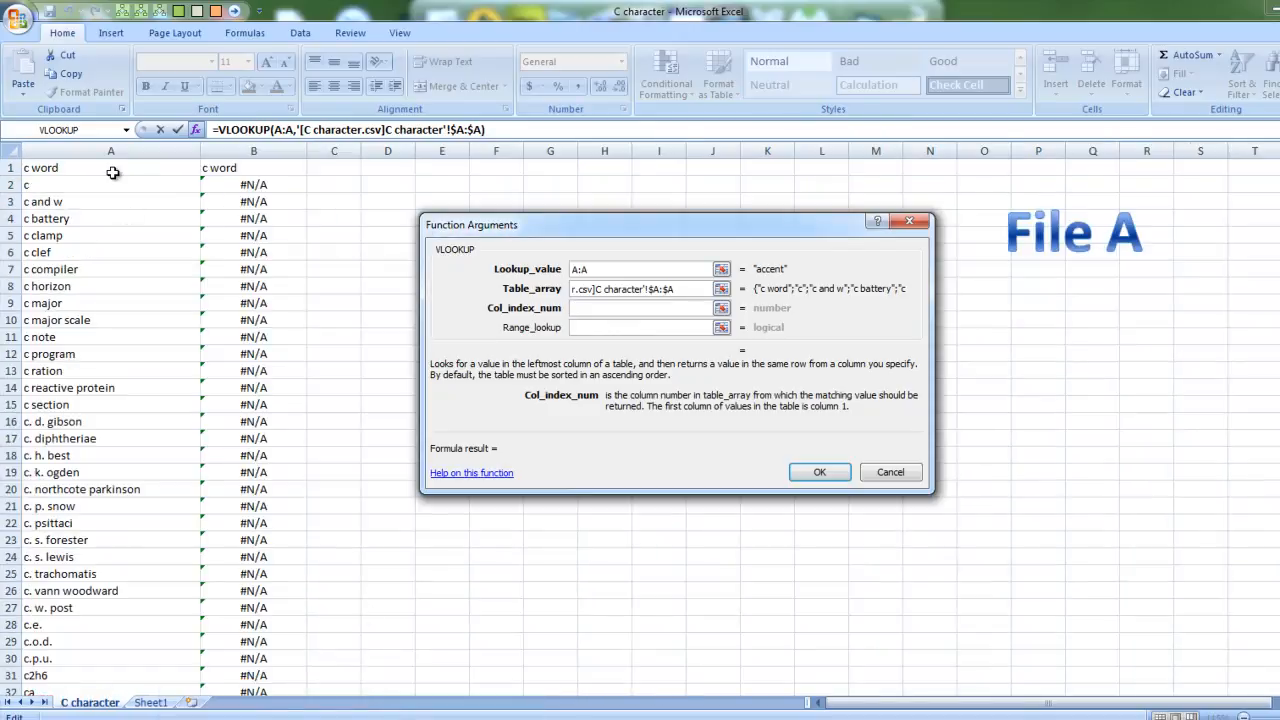
type("1")
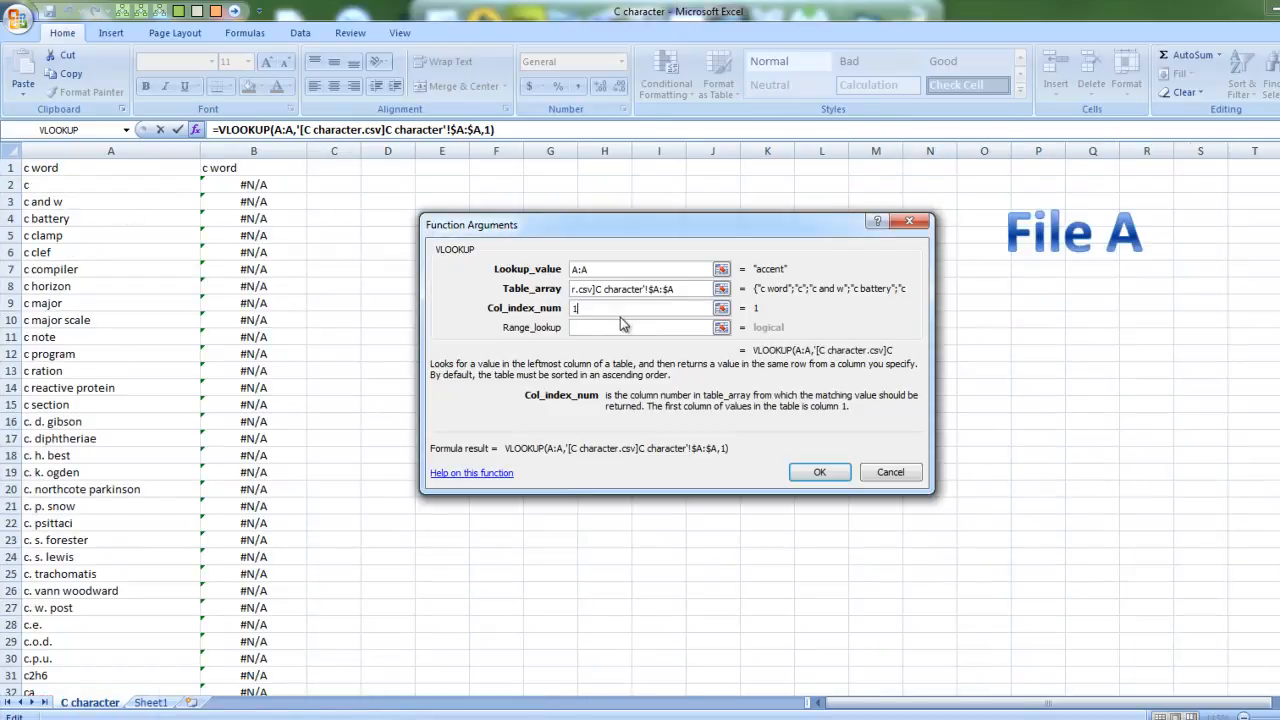
left_click(618, 328)
left_click(623, 331)
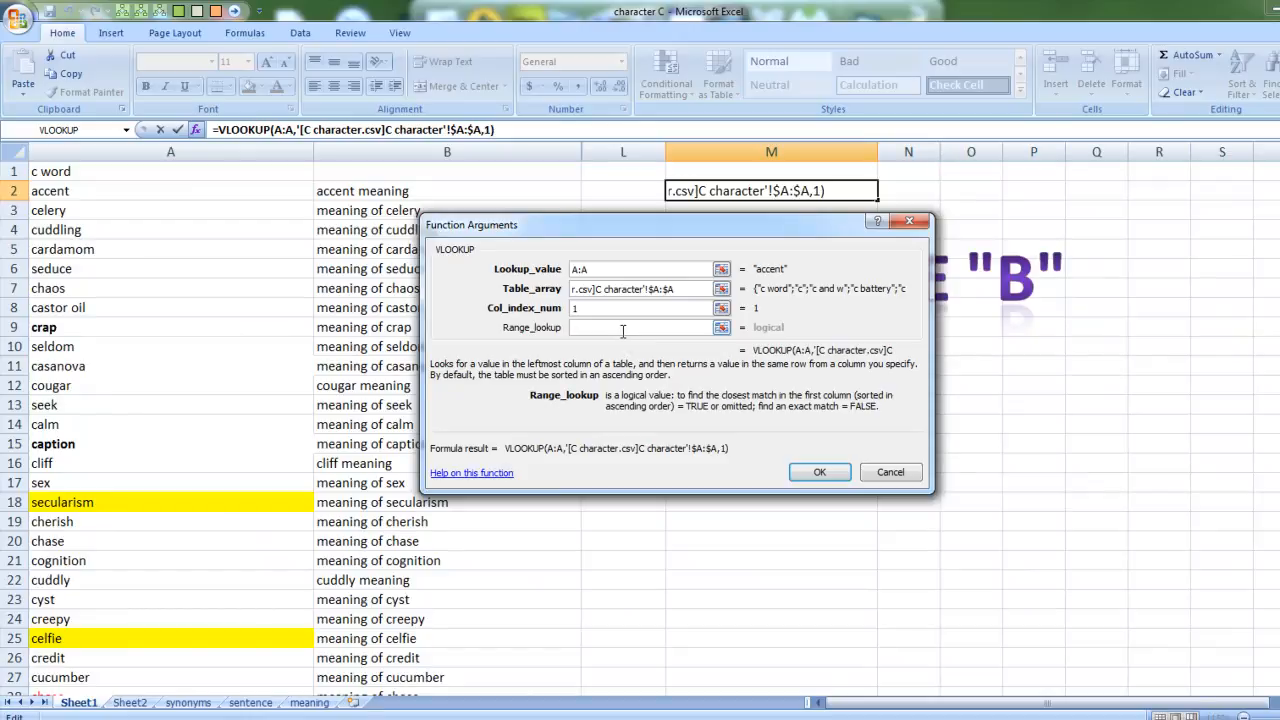
type("0")
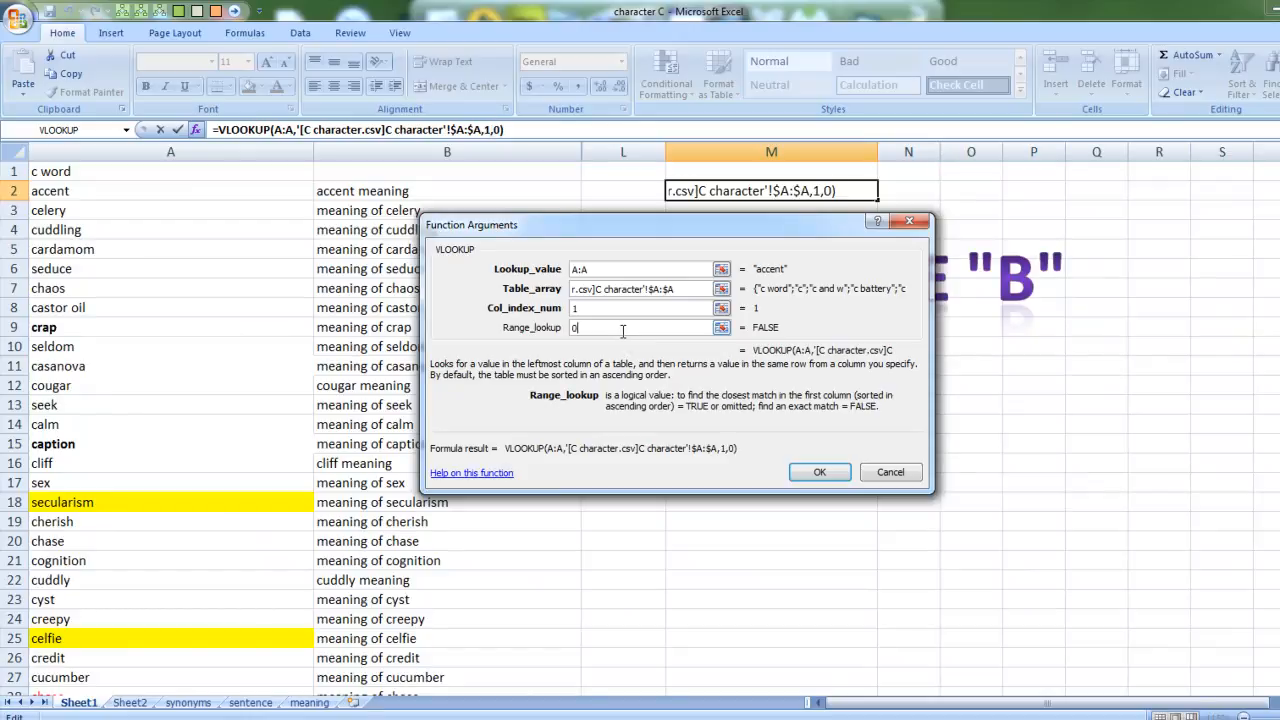
left_click(817, 473)
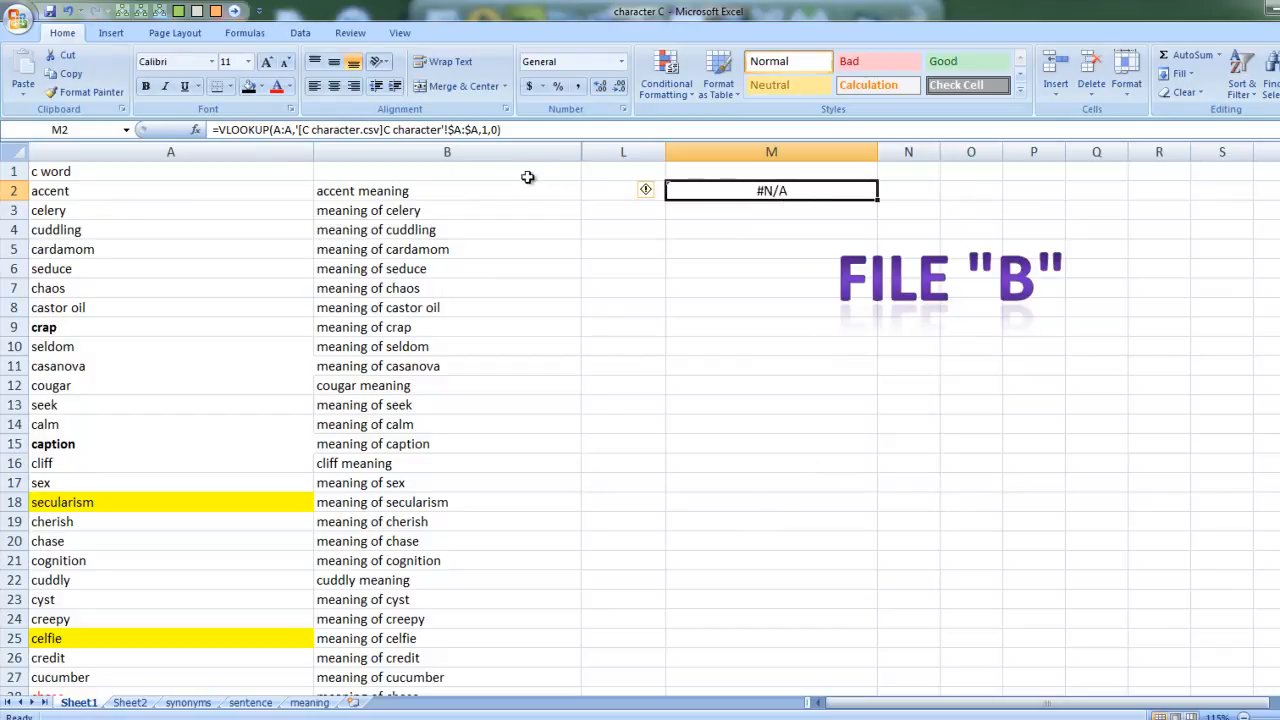
- Compare "accent" in A2 of Sheet1 with the start of the C character sheet's word list
left_click(143, 187)
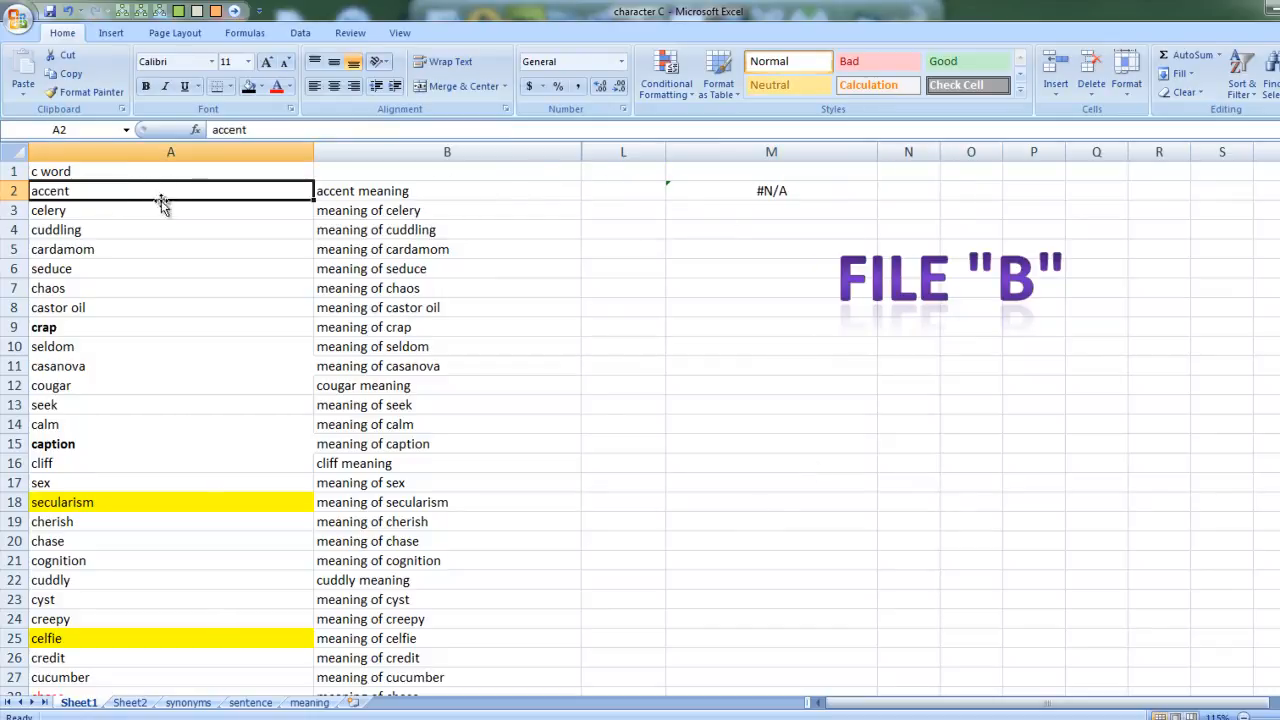
key("alt+Tab")
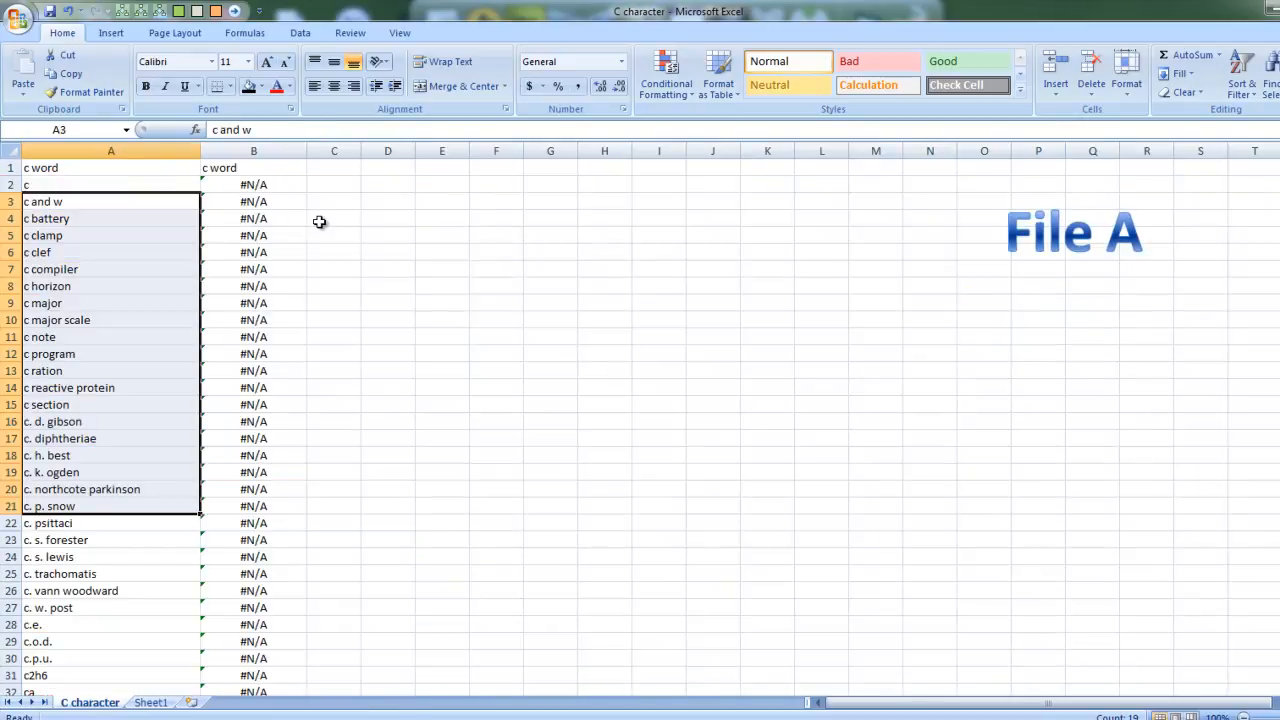
left_click(65, 189)
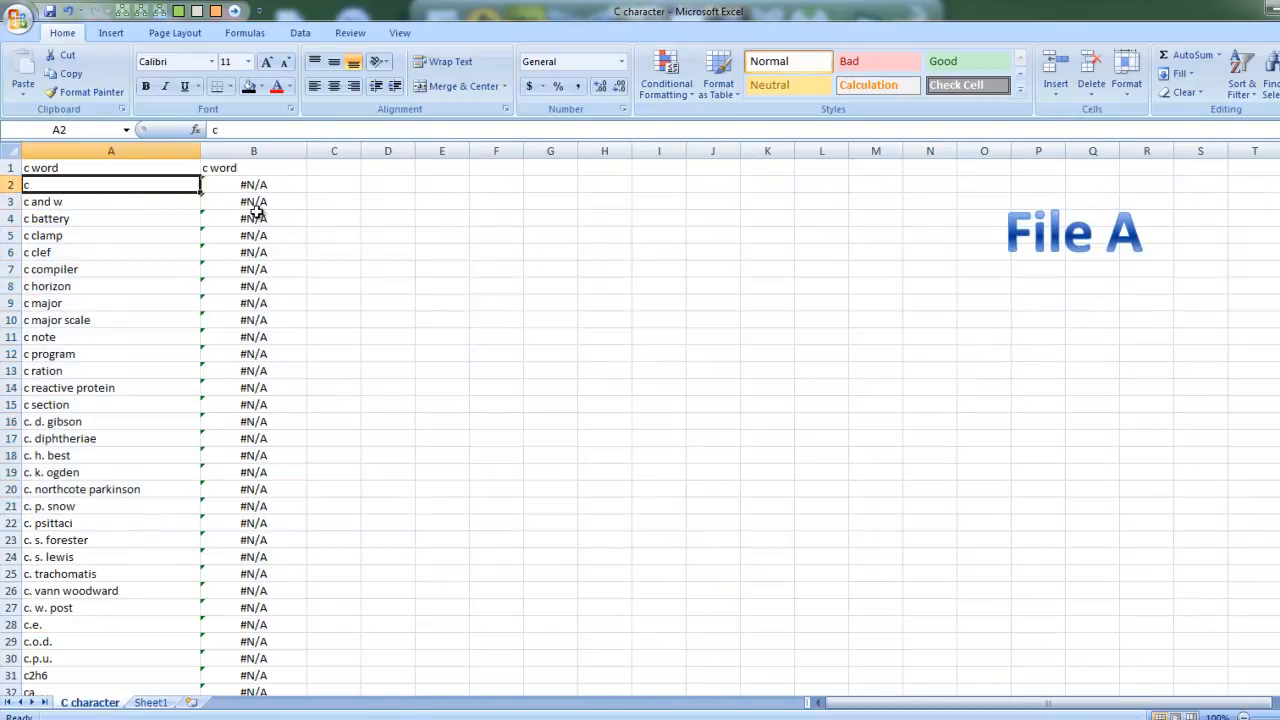
key("alt+Tab")
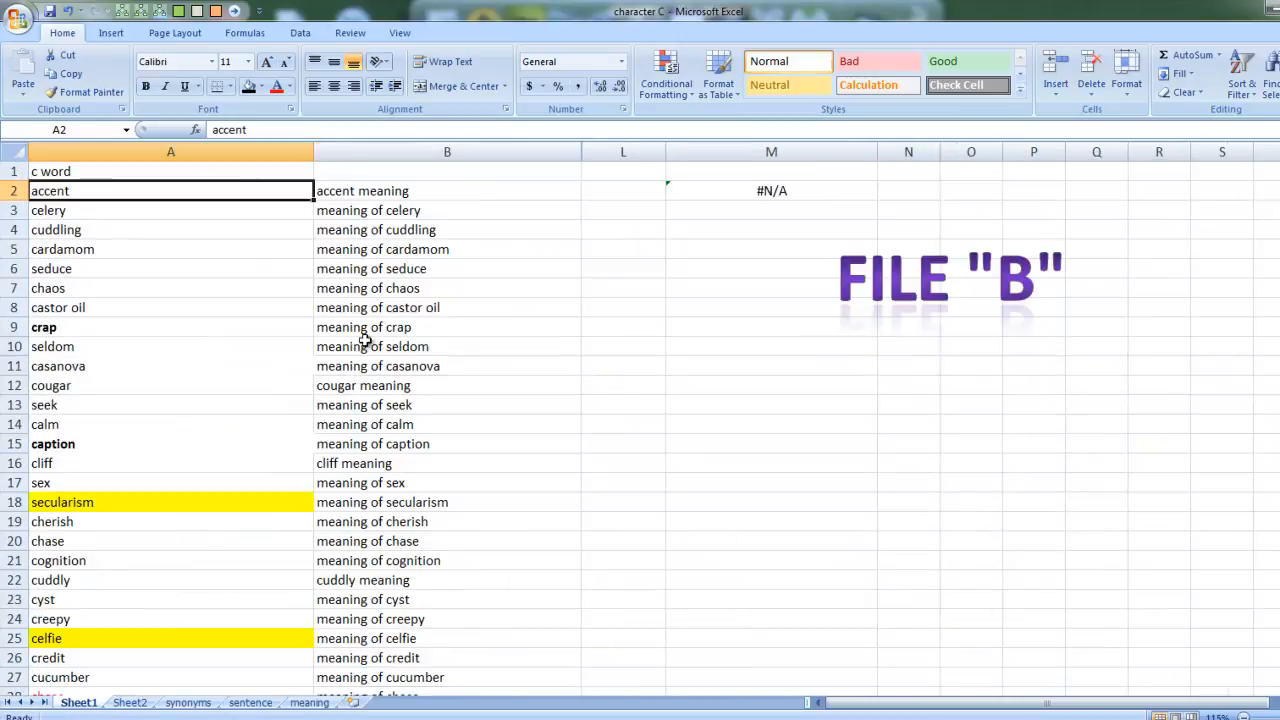
- Fill the VLOOKUP formula from M2 down column M alongside the Sheet1 word list
left_click(872, 192)
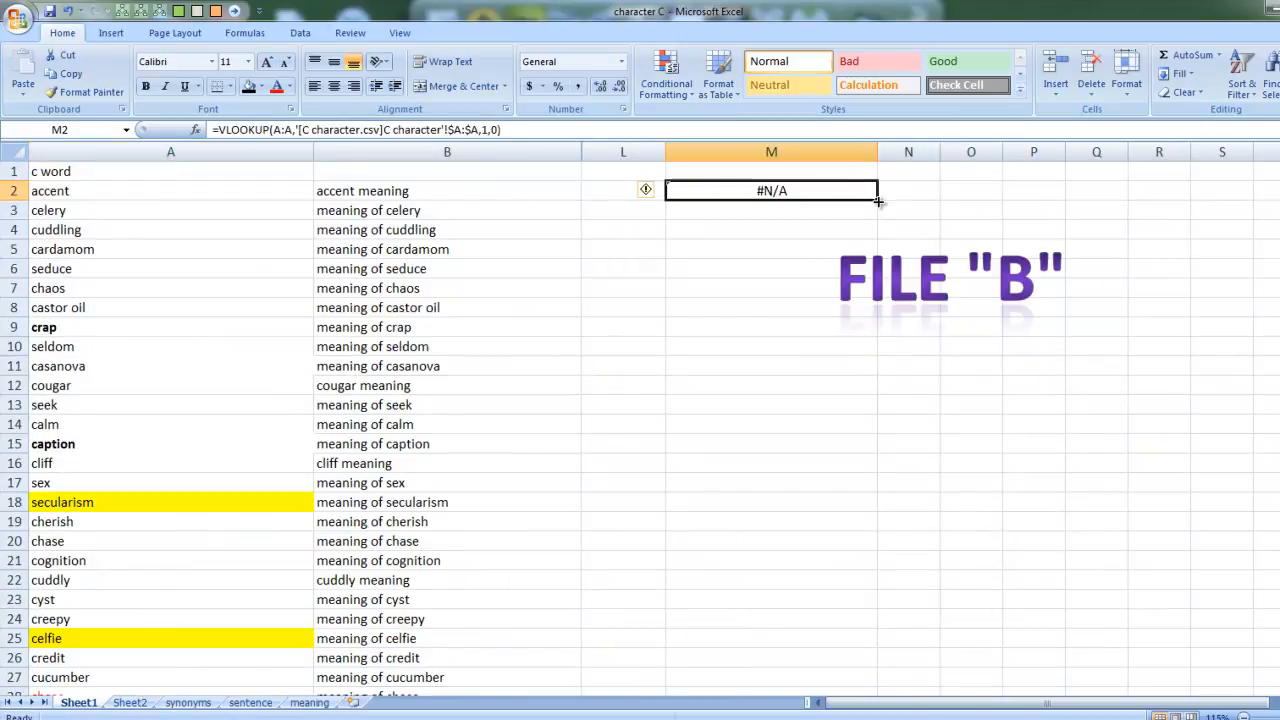
left_click_drag(878, 201, 872, 451)
mouse_move(868, 541)
left_mouse_down()
mouse_move(866, 577)
mouse_move(866, 566)
left_mouse_up()
left_click(818, 188)
left_click_drag(878, 201, 822, 191)
left_click(822, 418)
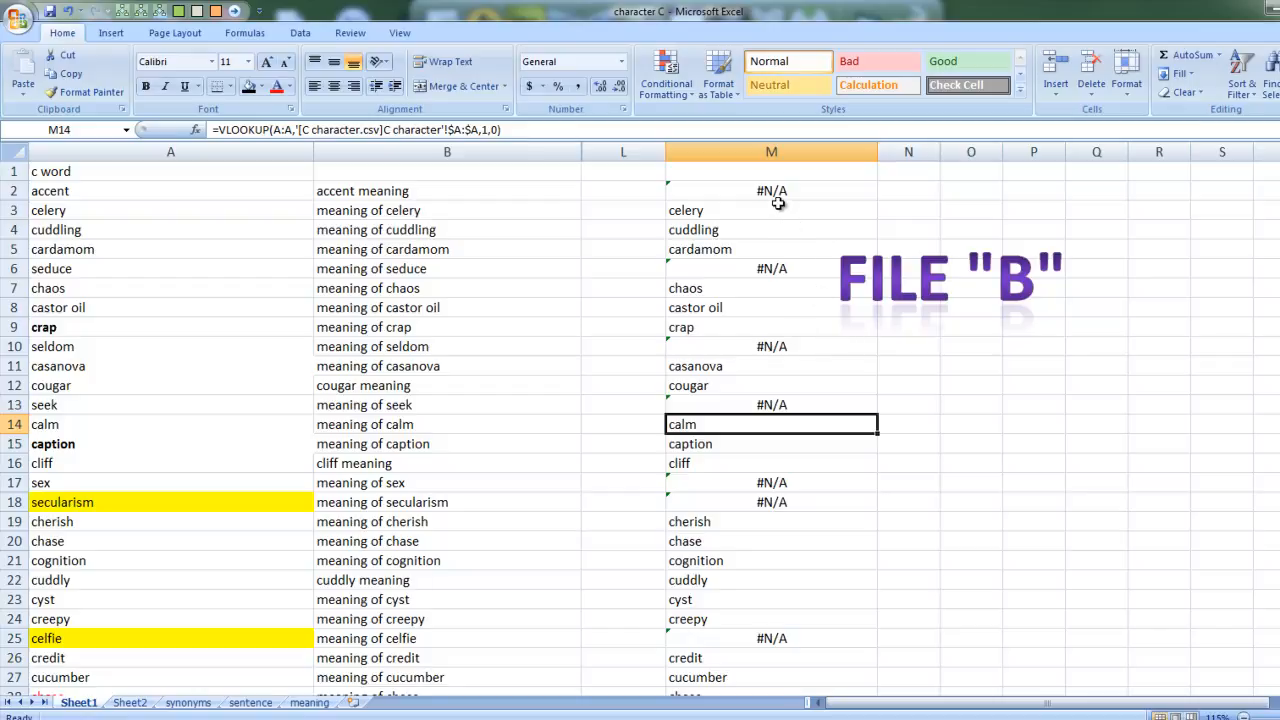
- Compare "celery" in A3 of Sheet1 with its lookup result in M3 and the C character sheet's word list
left_click(221, 218)
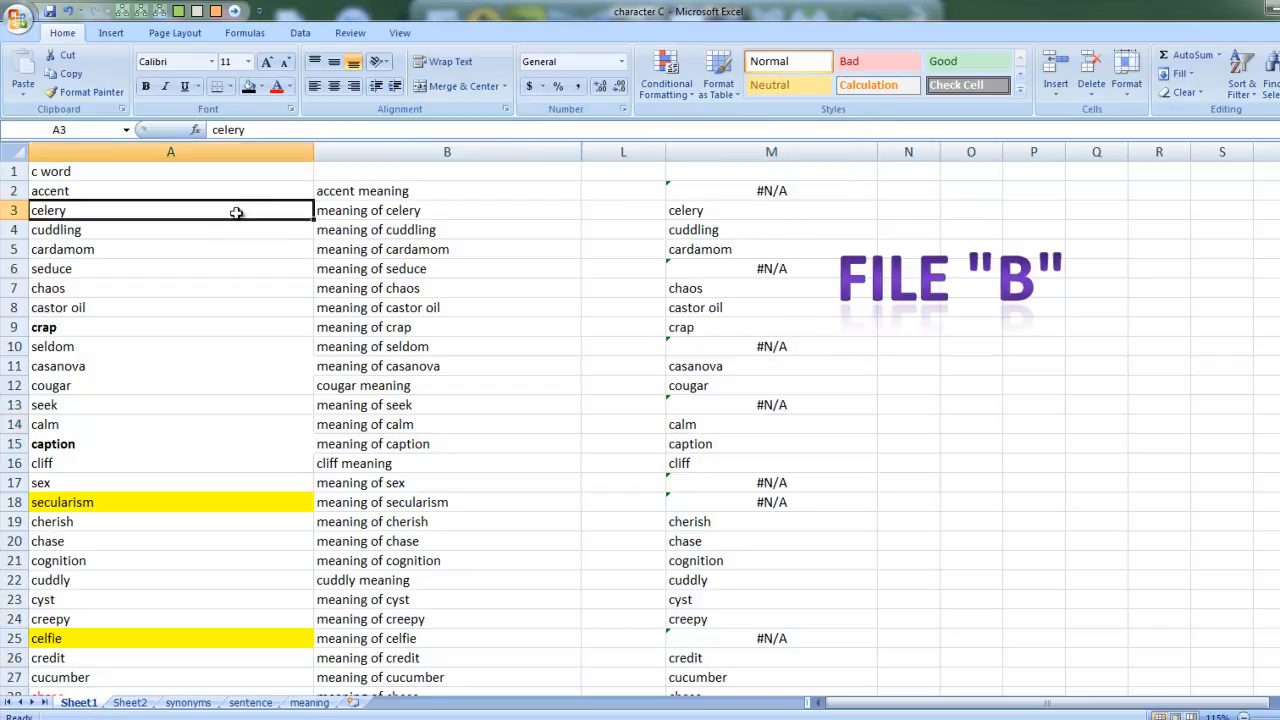
left_click(695, 212)
left_click(163, 209)
key("alt+Tab")
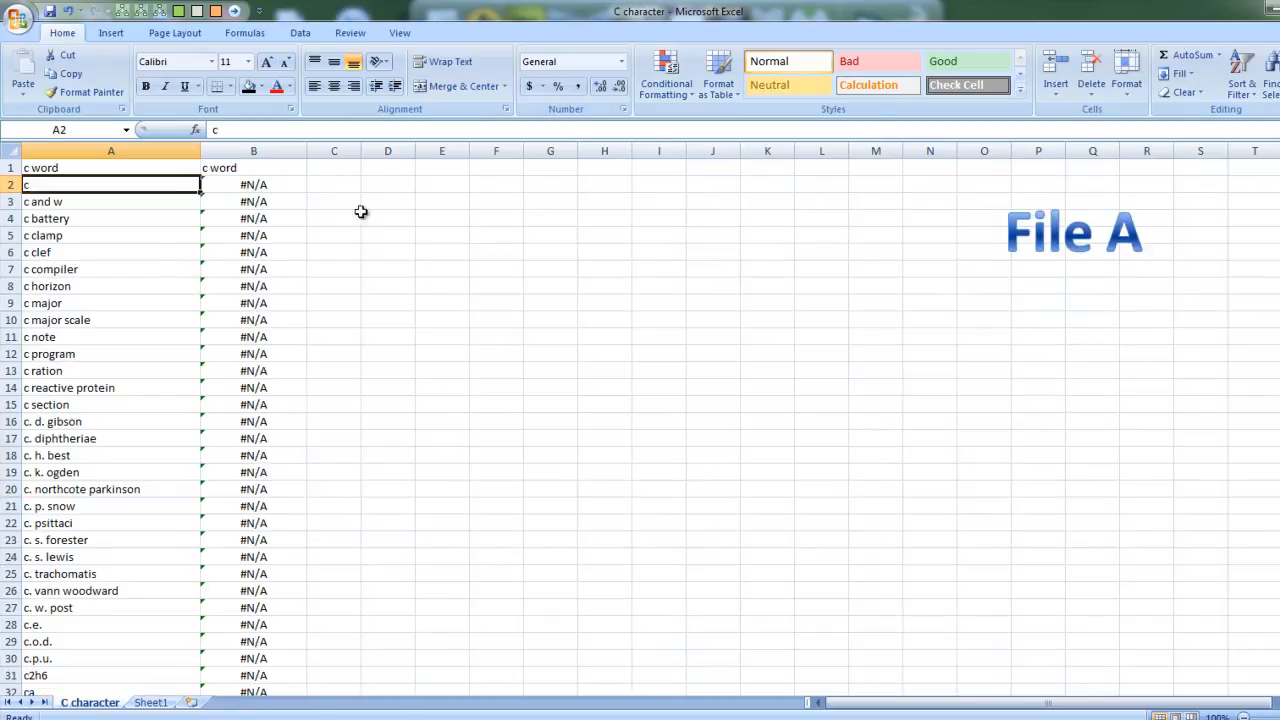
left_click(86, 204)
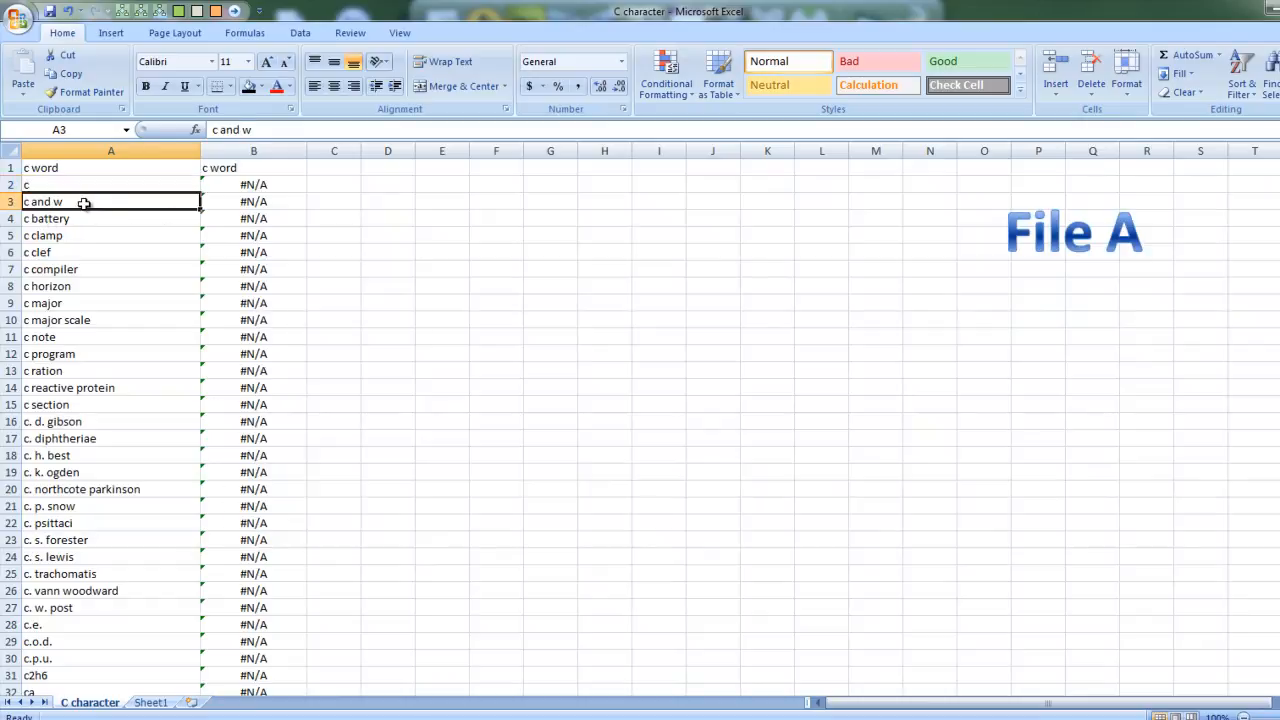
key("alt+Tab")
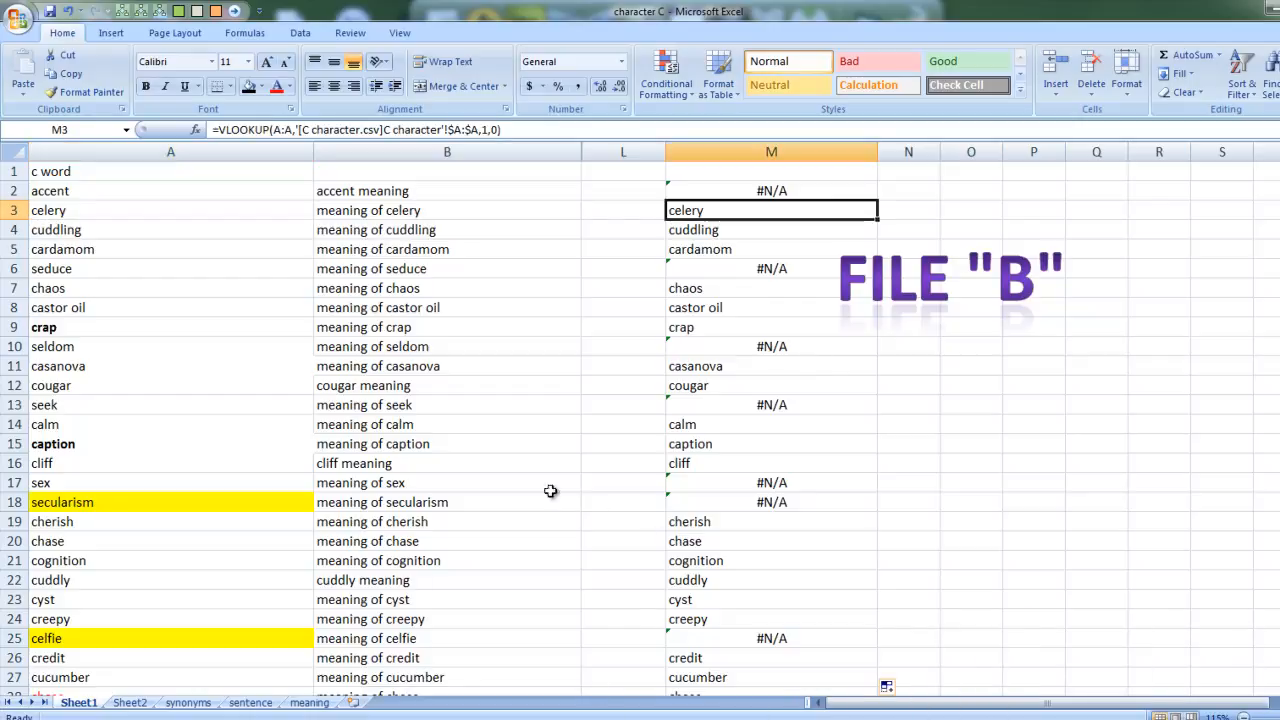
left_click(747, 235)
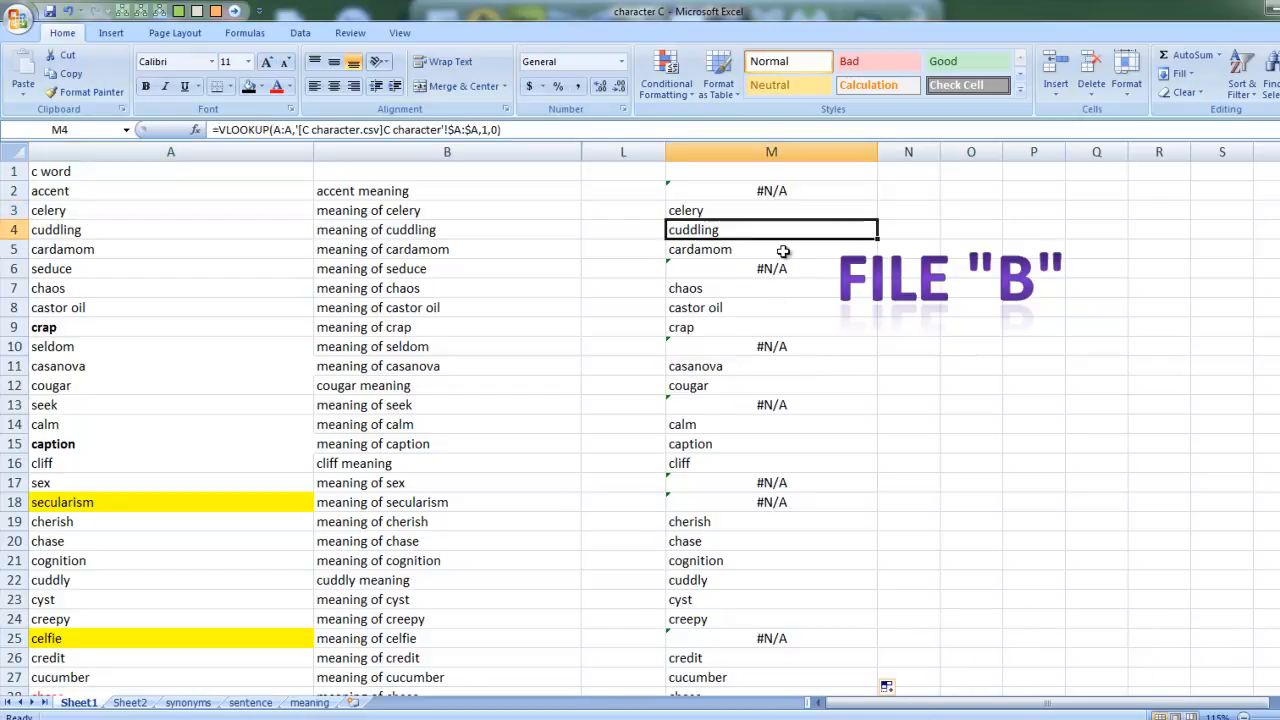
left_click(745, 208)
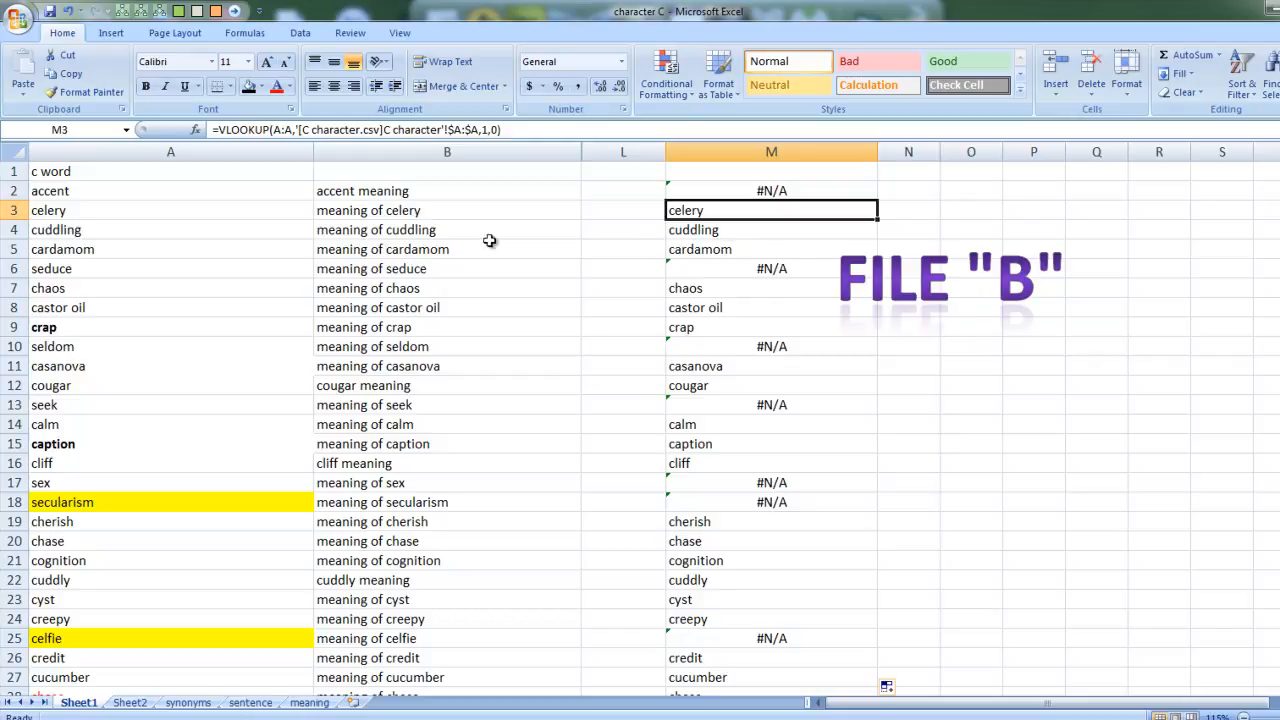
left_click(74, 212)
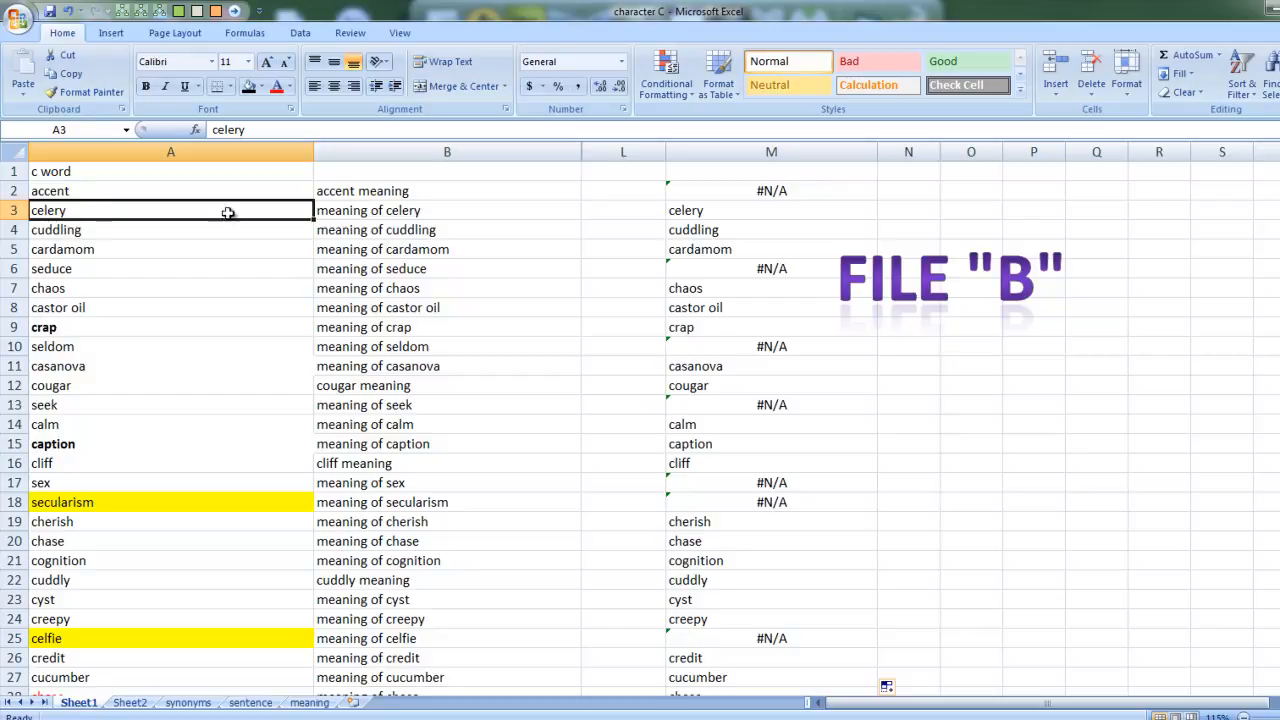
- Look through the C character sheet's word list for "celery", the lookup result in M3 of Sheet1
left_click(694, 208)
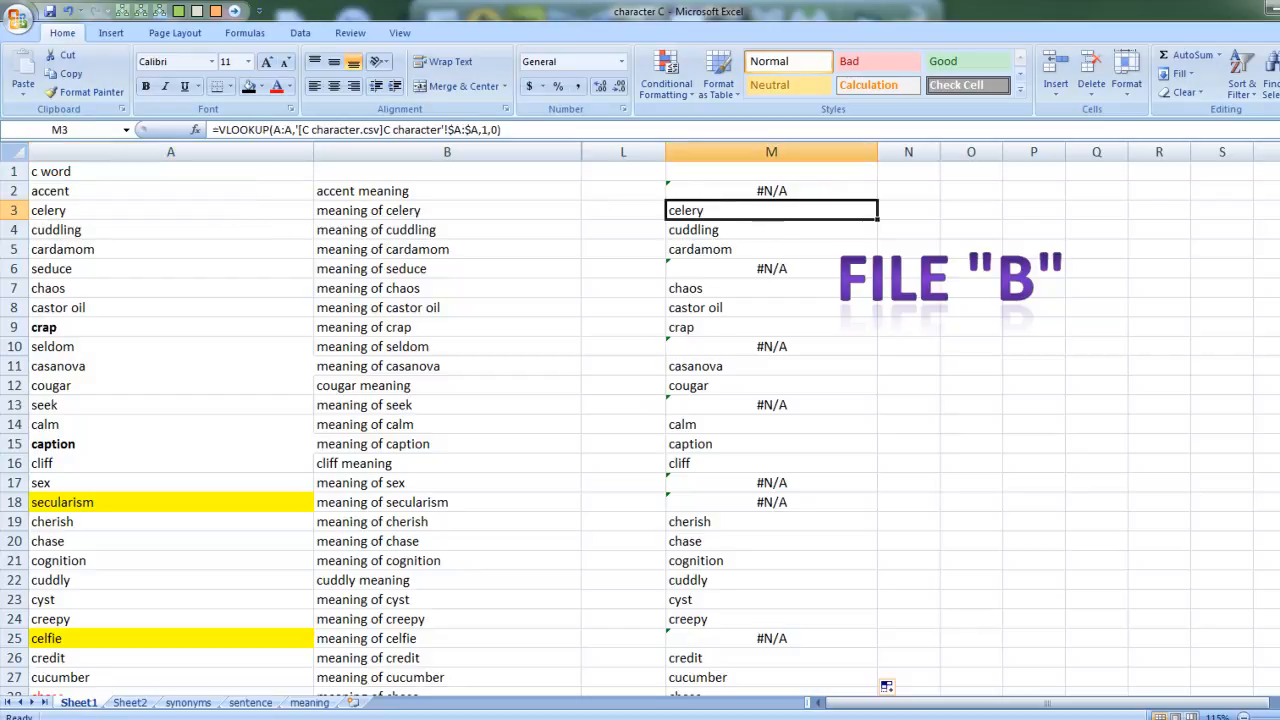
left_click(406, 663)
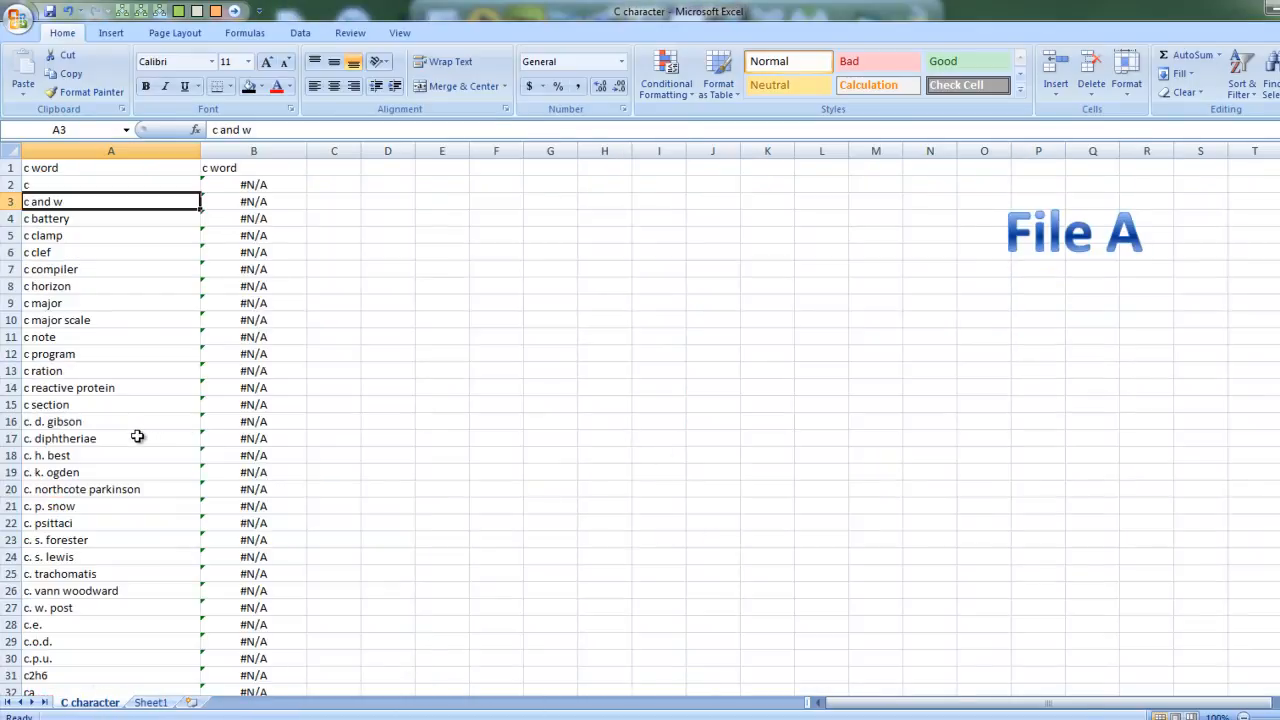
scroll(137, 436, "down", 6)
scroll(137, 436, "down", 8)
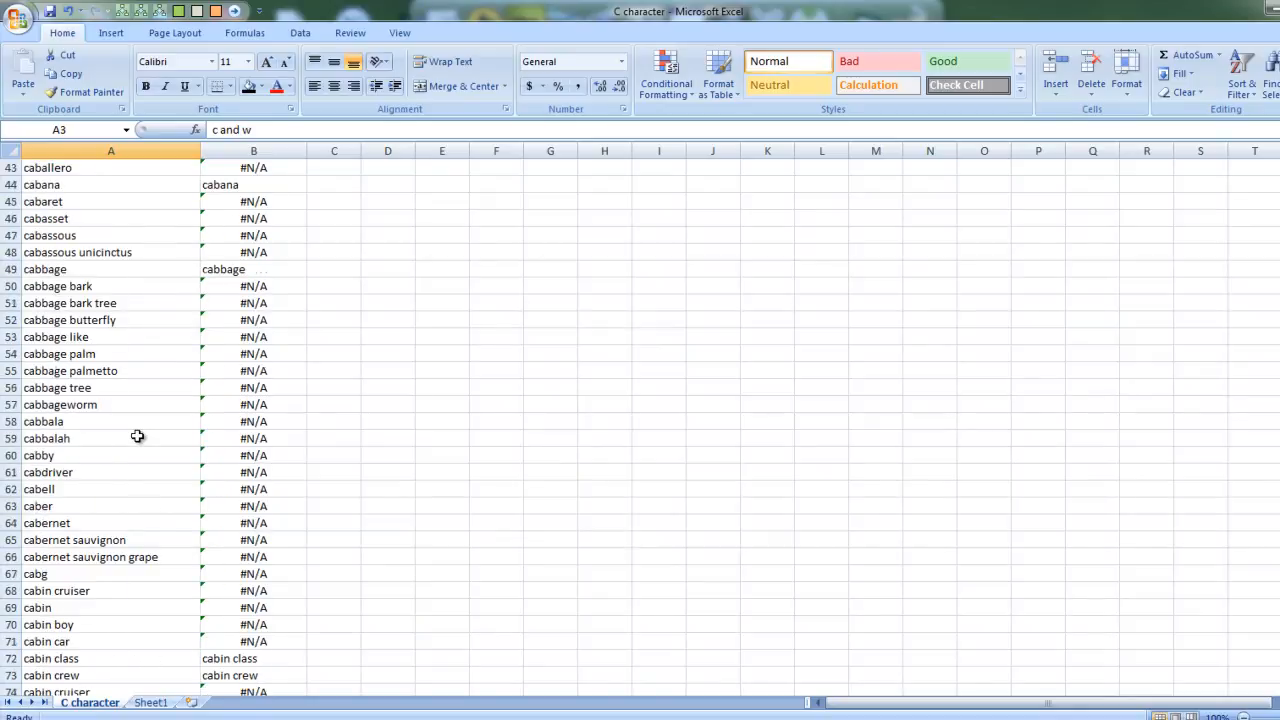
scroll(137, 436, "down", 12)
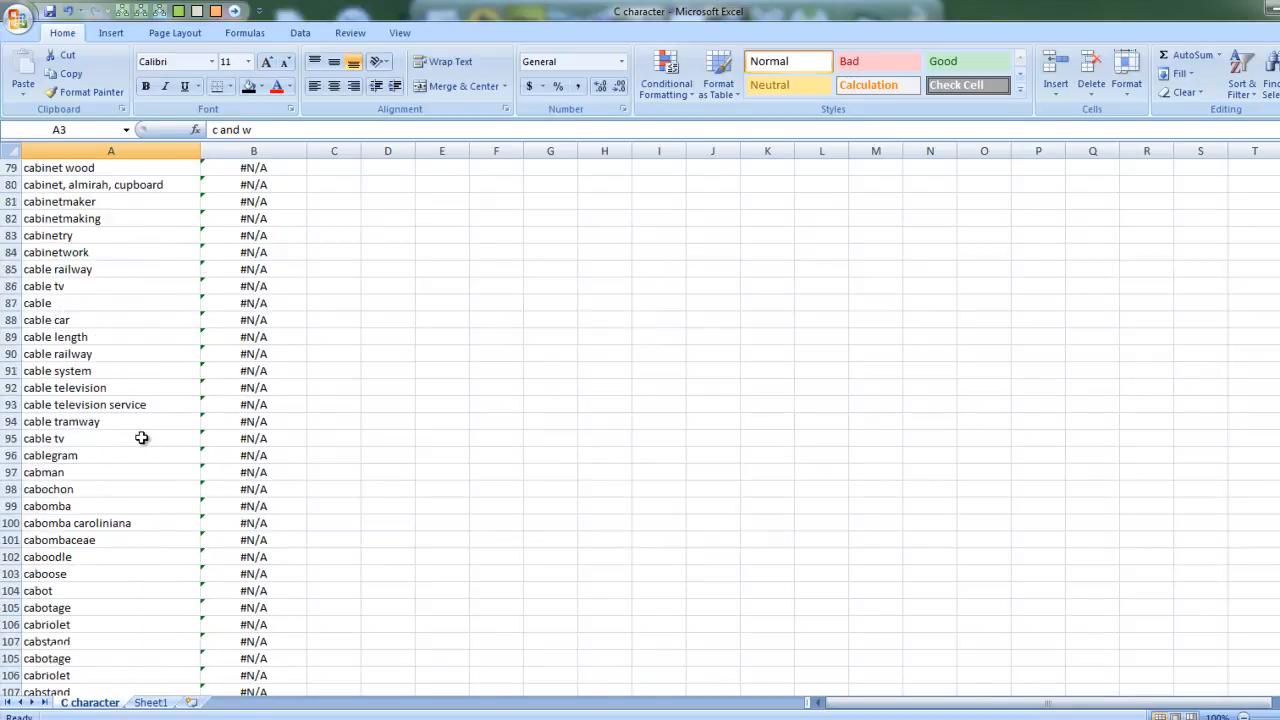
scroll(142, 438, "down", 7)
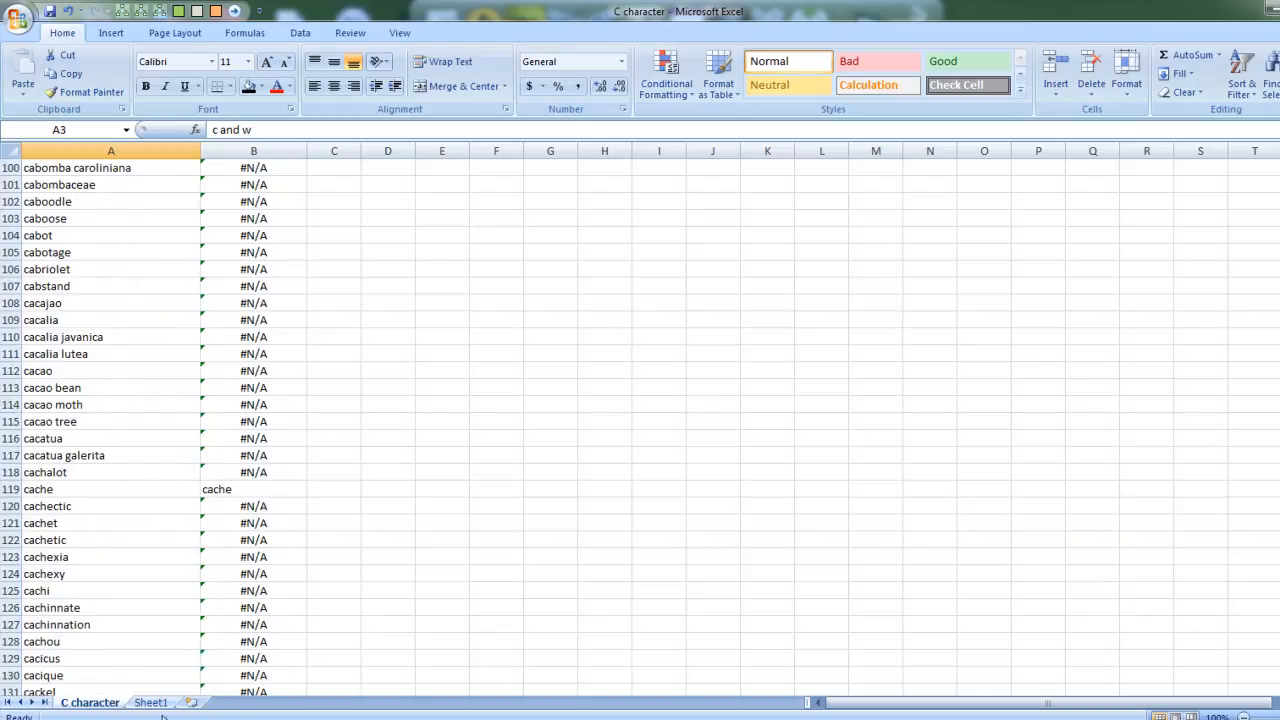
- Copy "celery" from M3 of Sheet1 and search the C character sheet for it
key("alt+Tab")
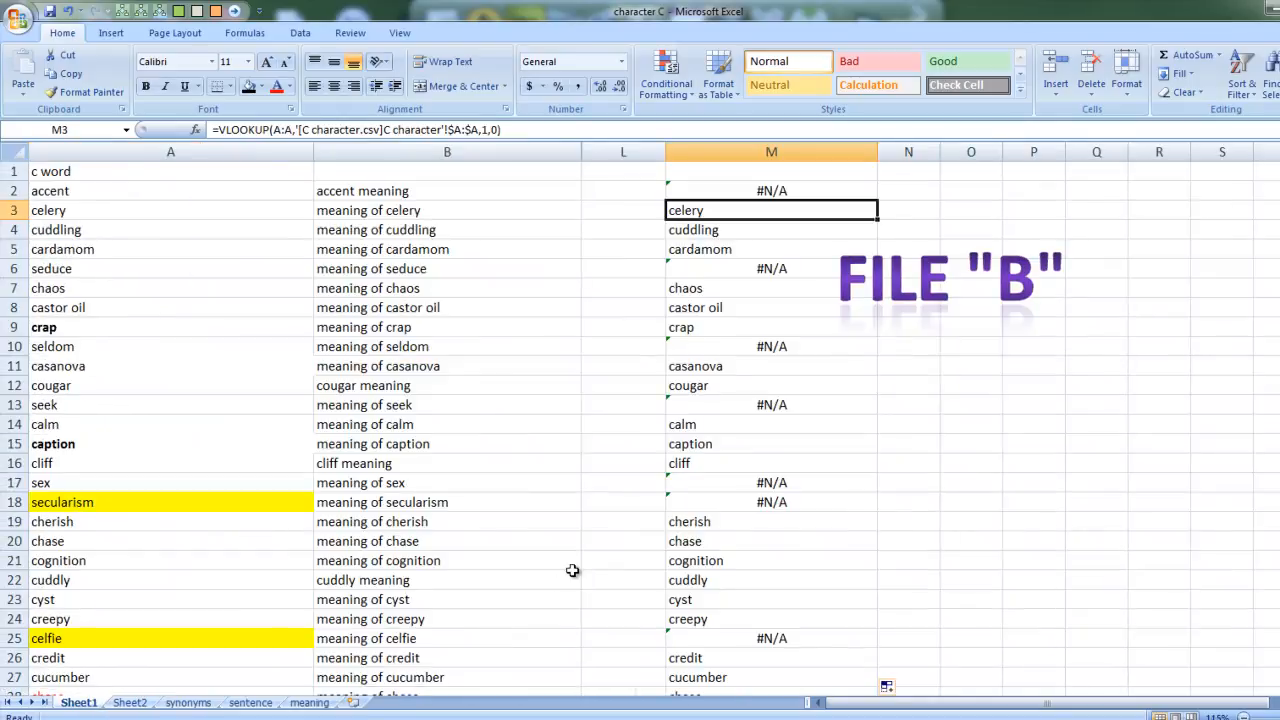
key("ctrl+c")
key("alt+Tab")
key("ctrl+f")
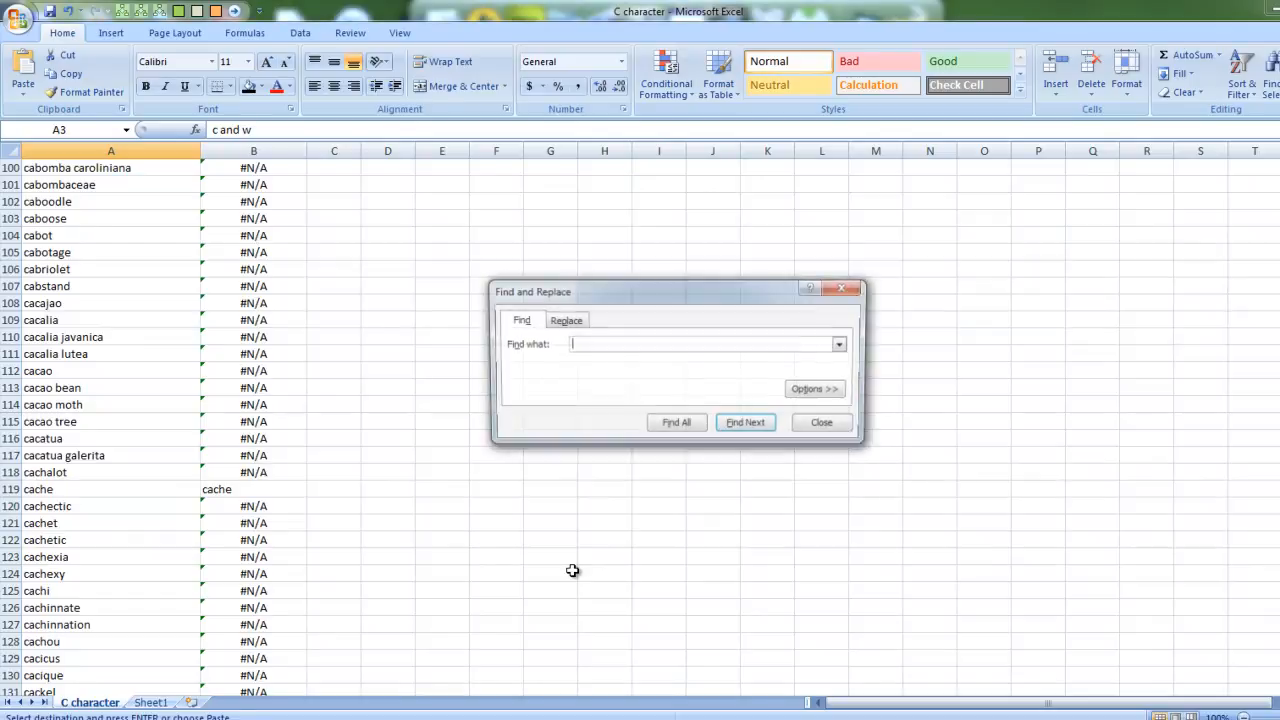
key("ctrl+v")
key("Return")
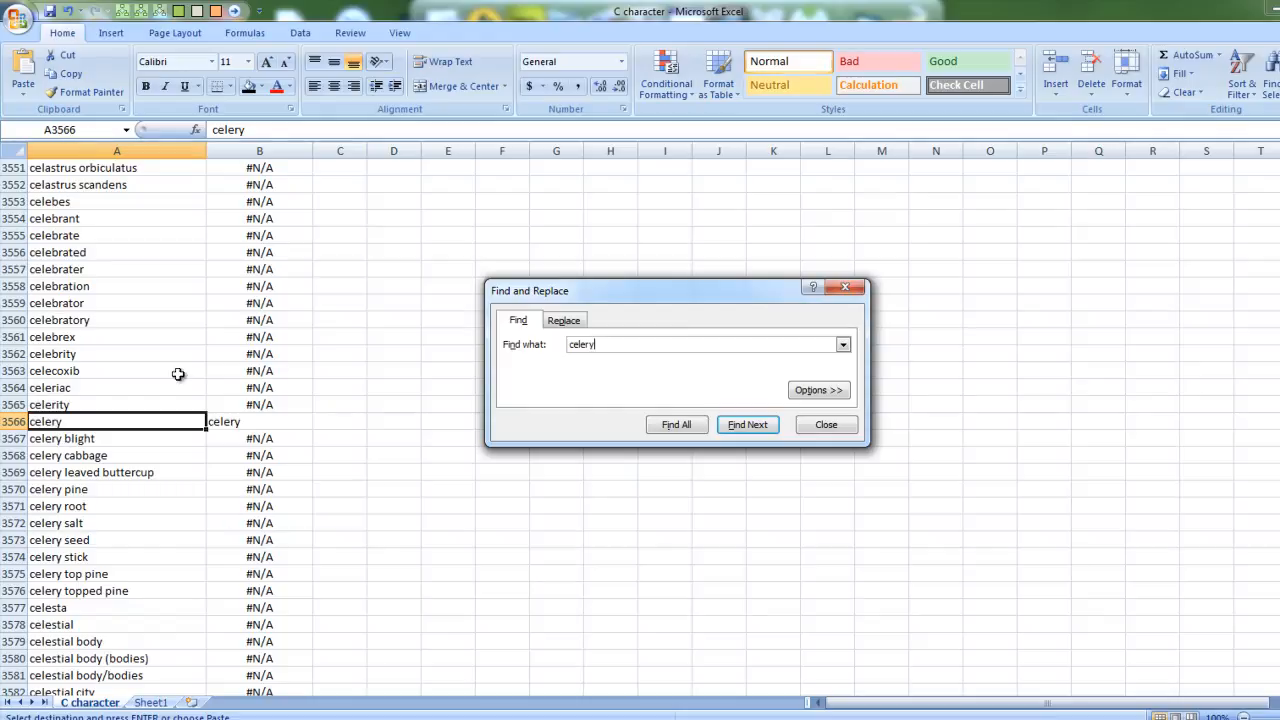
- Compare the lookup results in M3:M7 of Sheet1 with the column A words, moving the Find and Replace dialog clear of column M
left_click(291, 649)
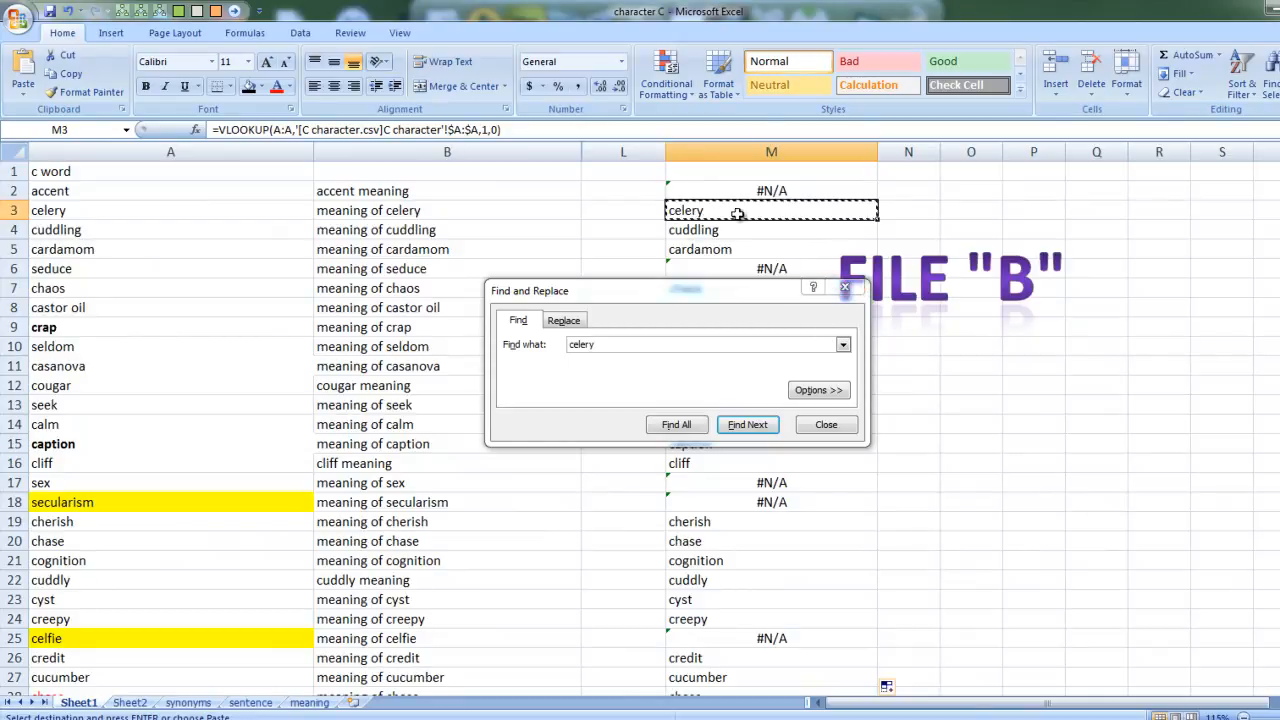
left_click_drag(170, 208, 686, 209)
left_click(678, 207)
left_click(737, 236)
left_click_drag(752, 296, 1116, 358)
left_click(700, 251)
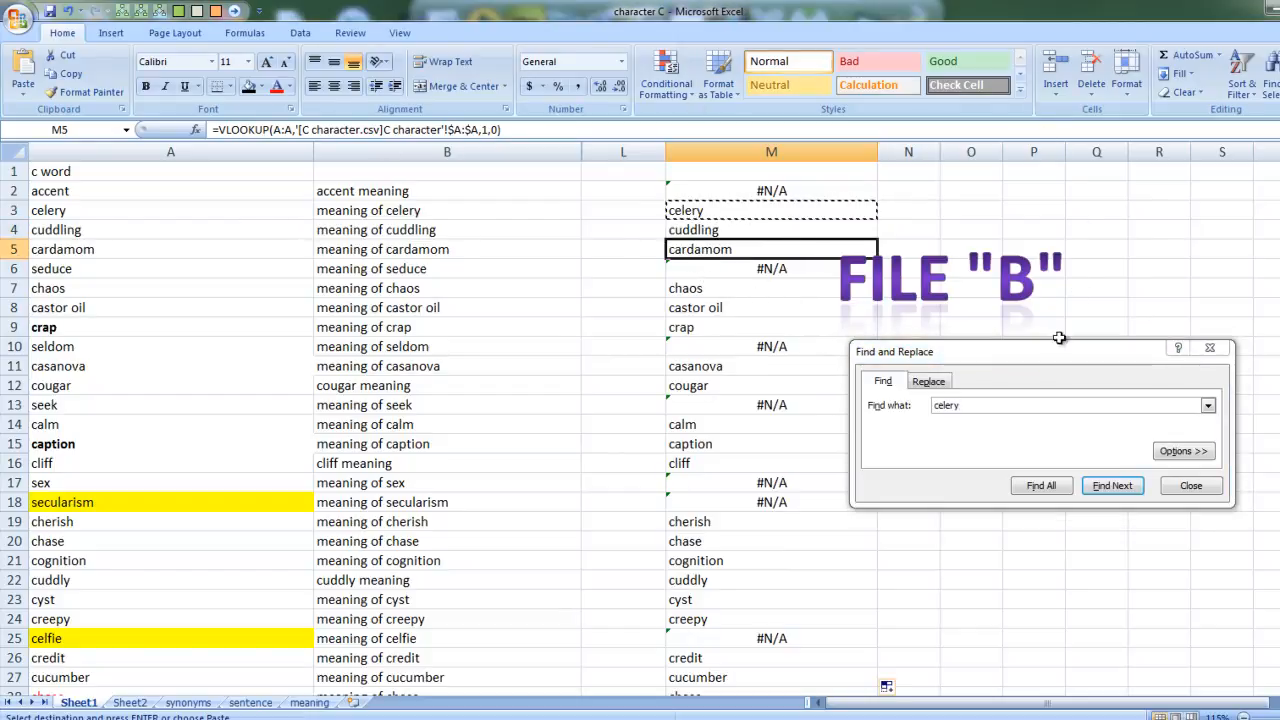
mouse_move(442, 719)
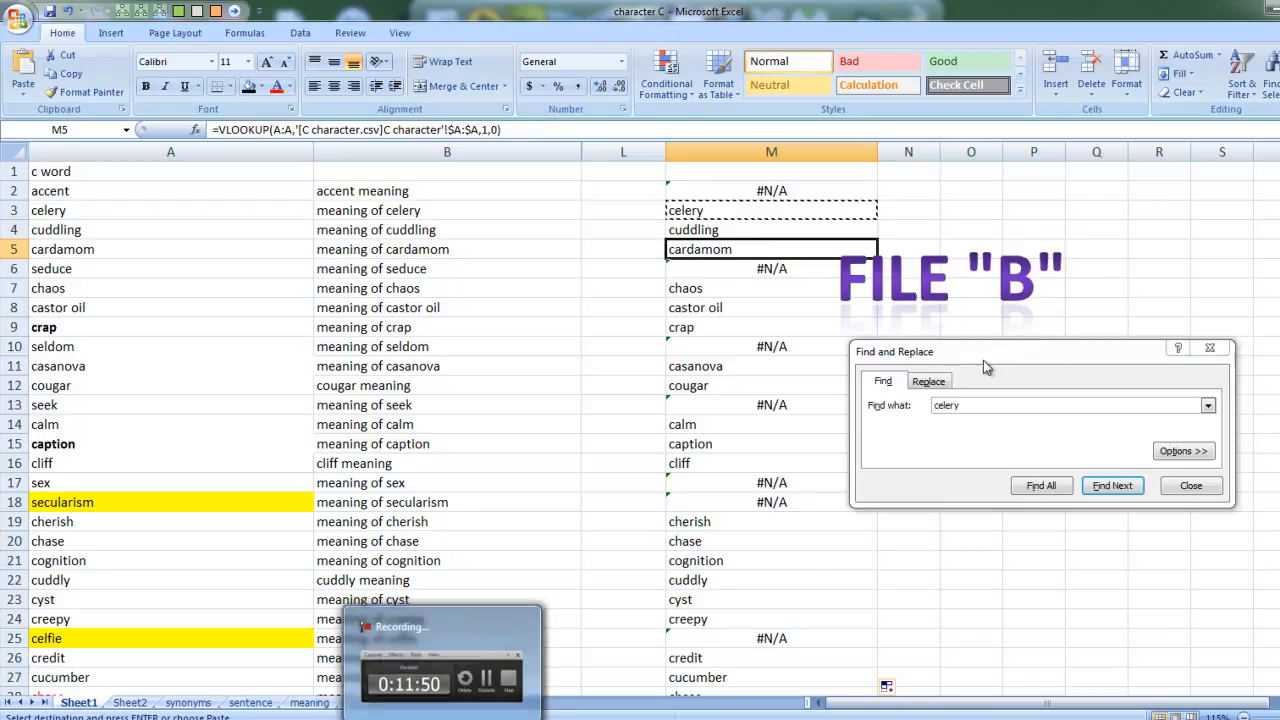
left_click(729, 270)
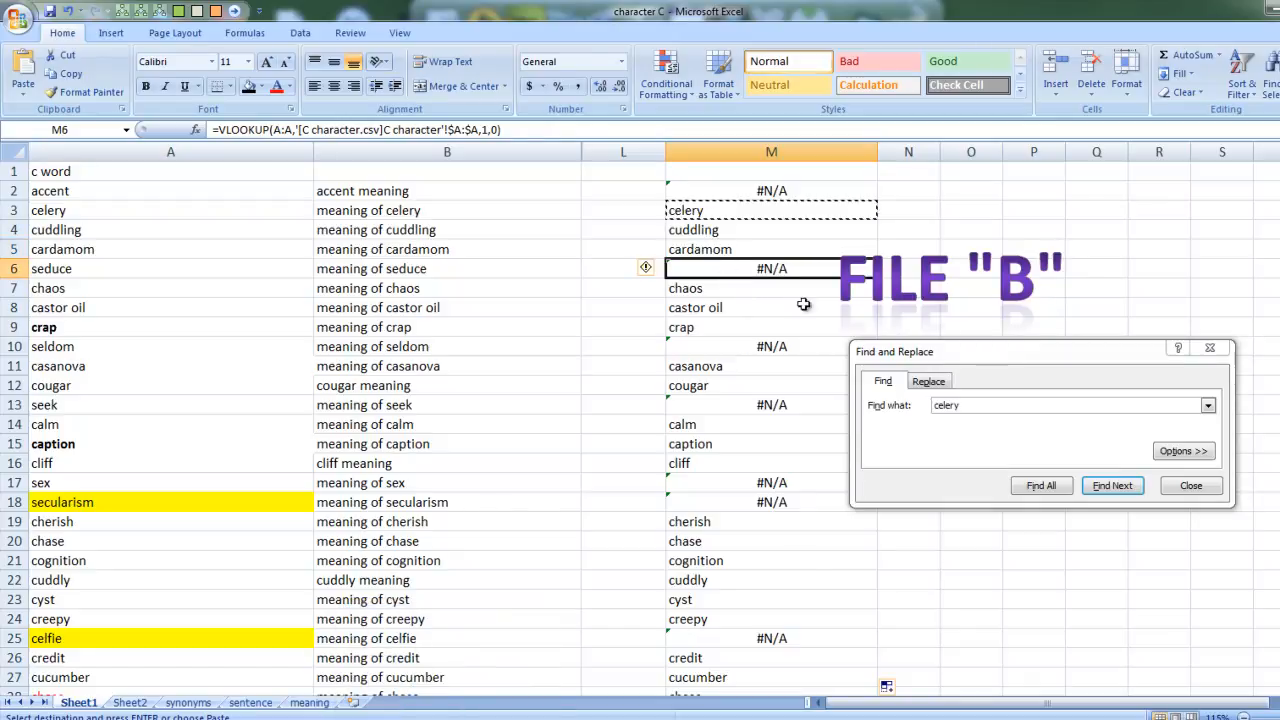
left_click(713, 294)
left_click(739, 268)
- Copy "seduce" from A6 of Sheet1, search the C character sheet for it, and close the Find and Replace dialog
left_click(214, 270)
key("ctrl+c")
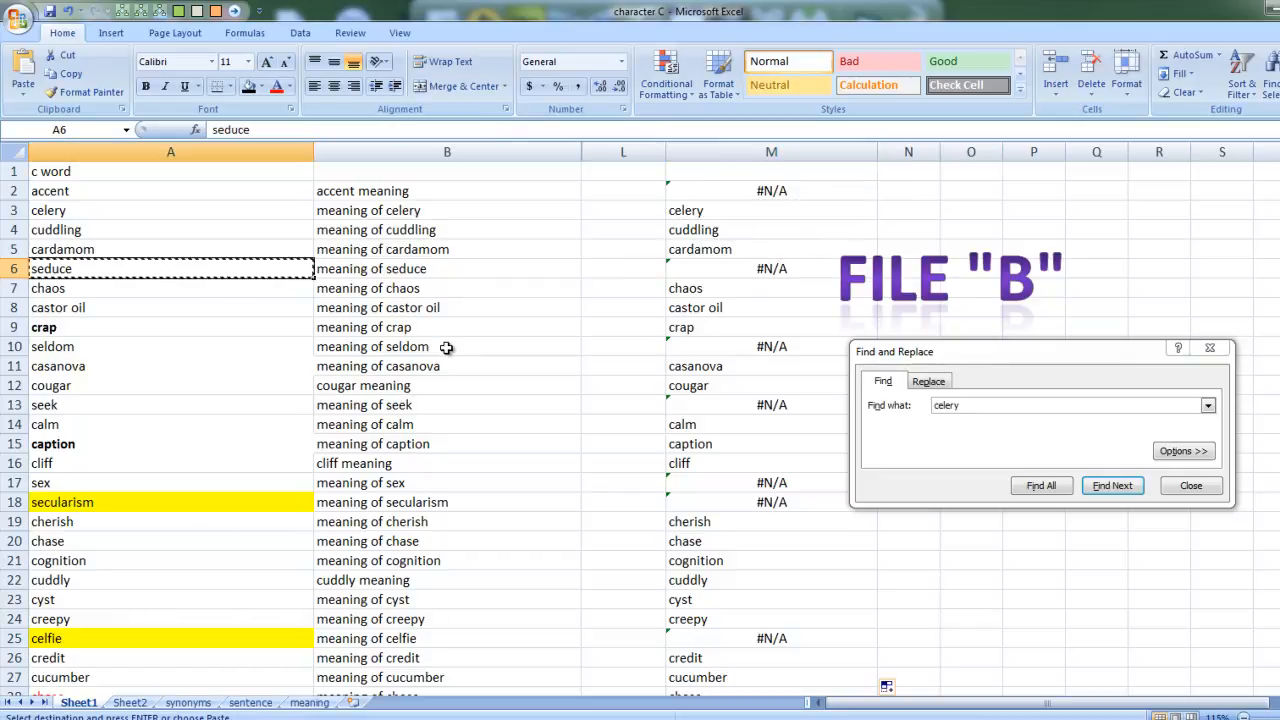
key("ctrl+Tab")
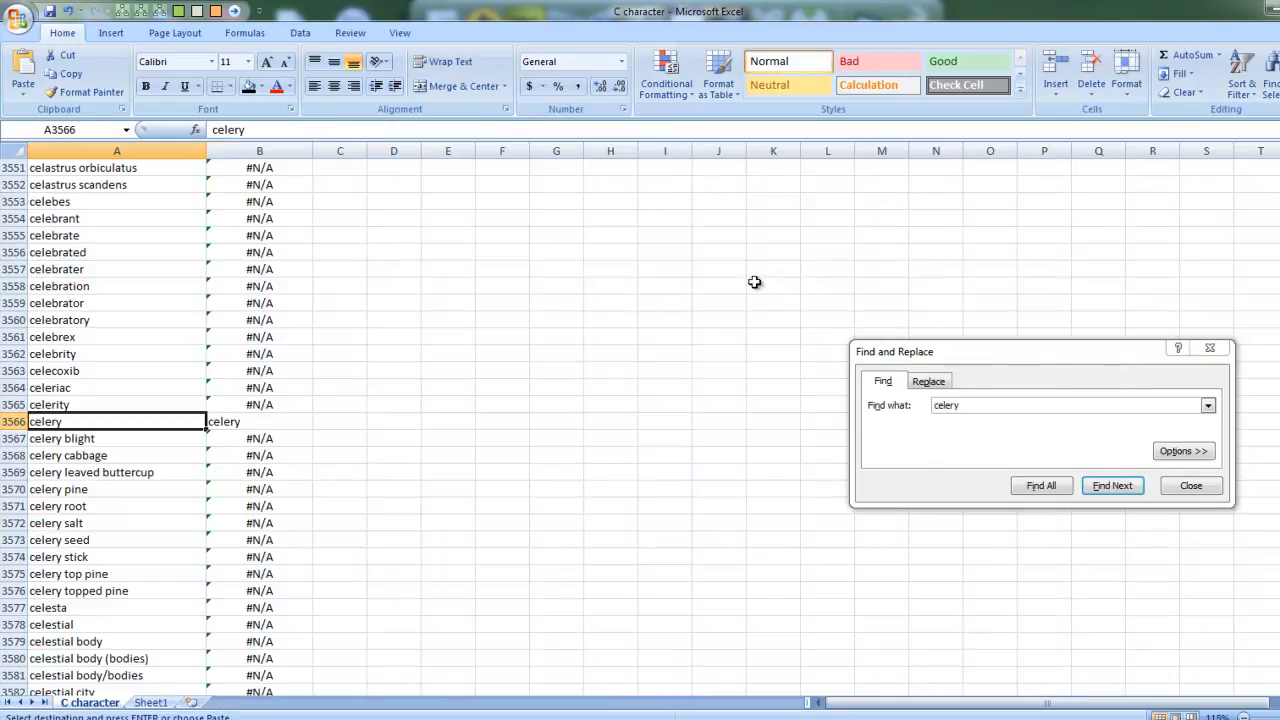
left_click(986, 420)
key("ctrl+v")
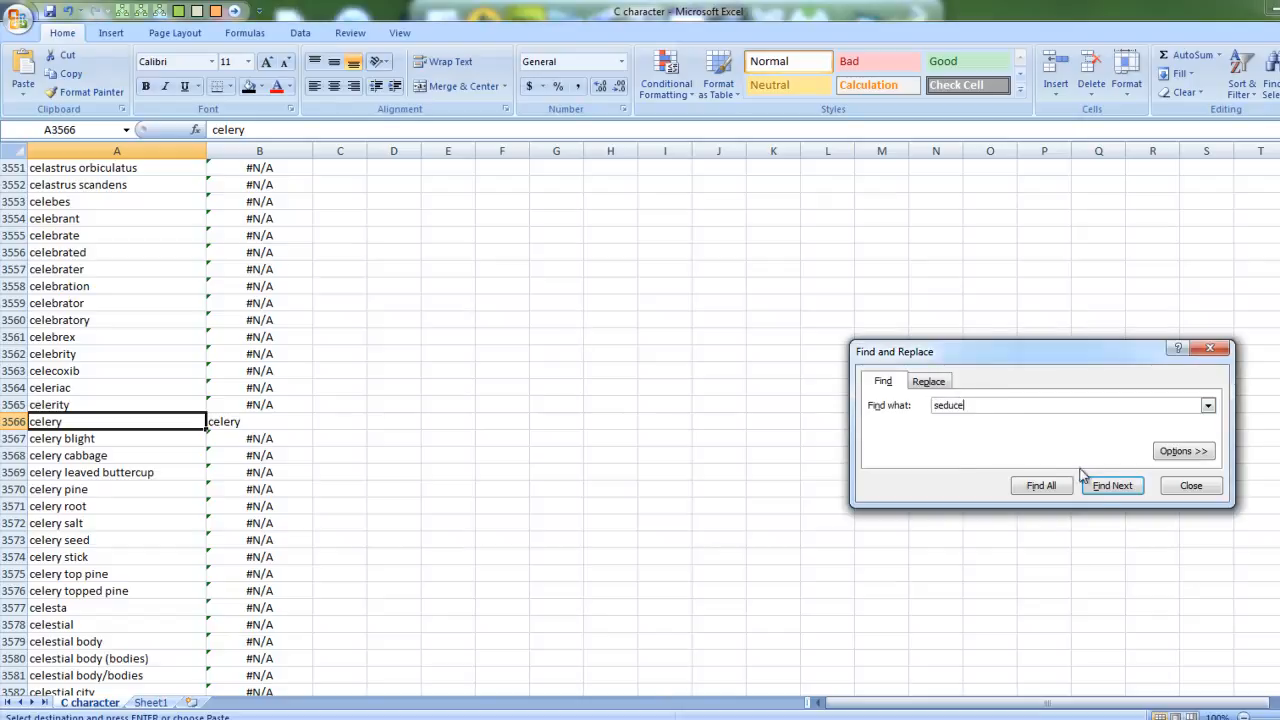
left_click(1112, 486)
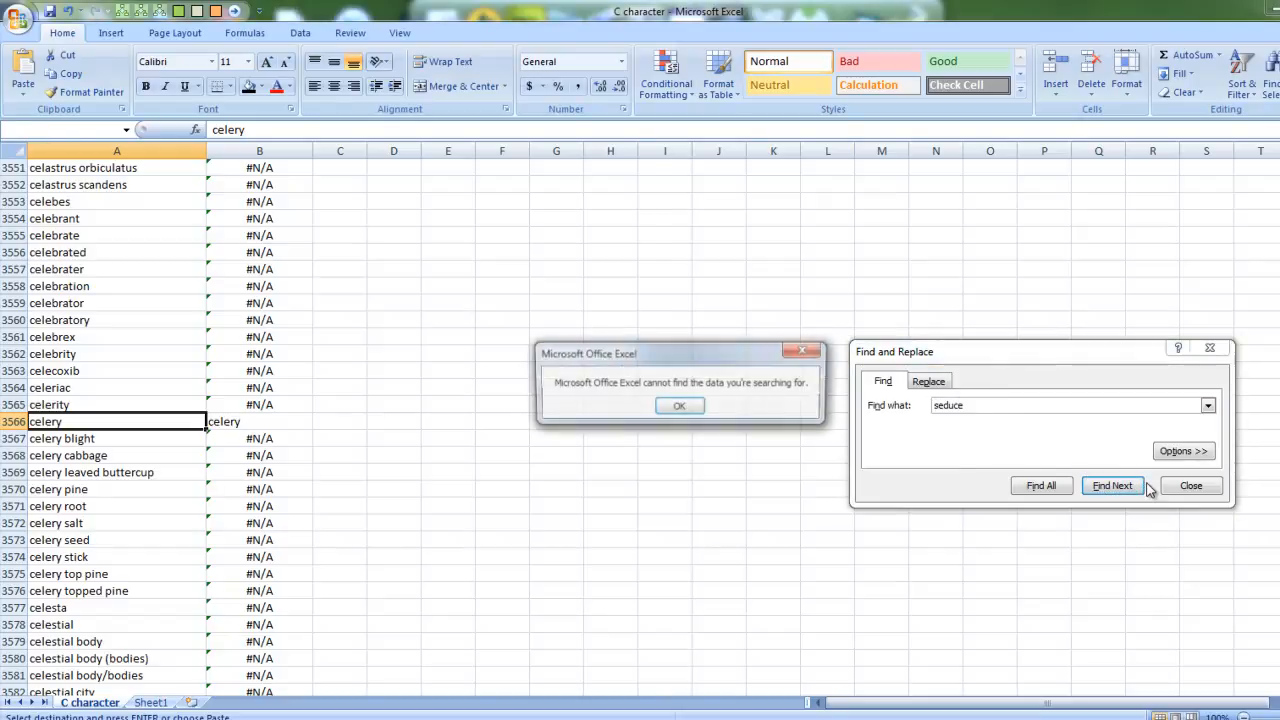
left_click(678, 408)
left_click_drag(986, 407, 922, 407)
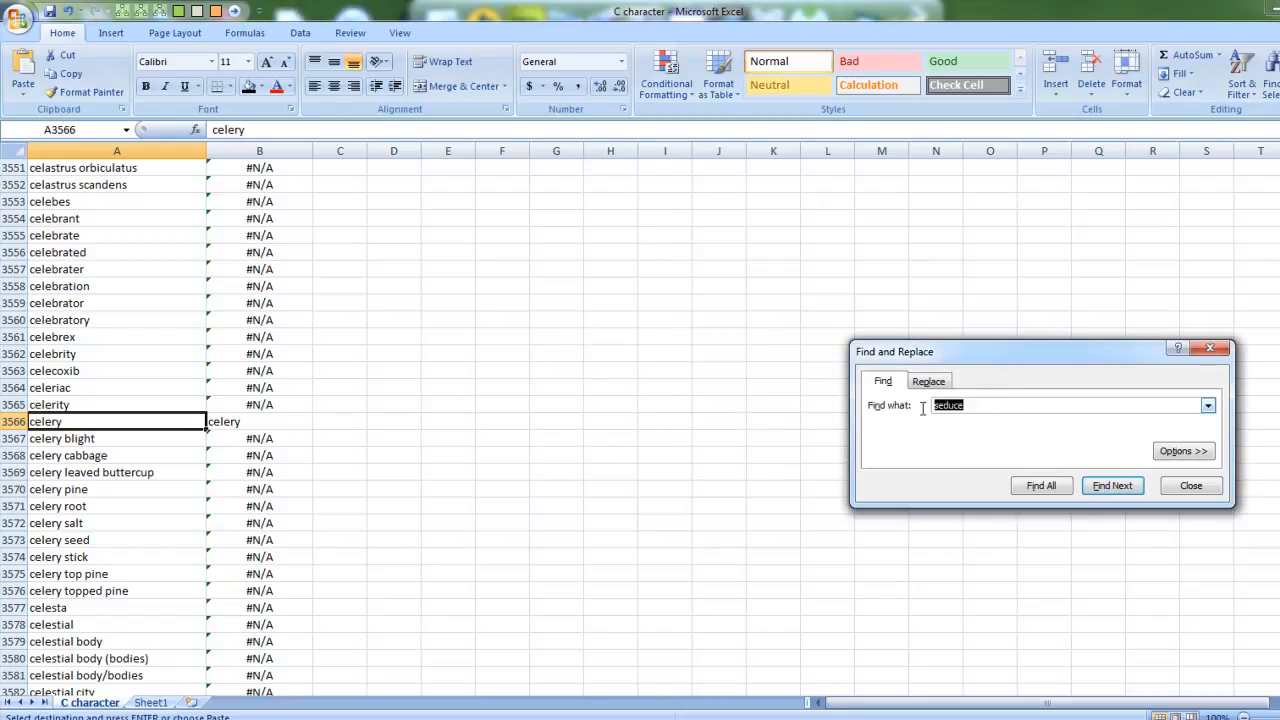
left_click_drag(1038, 367, 633, 304)
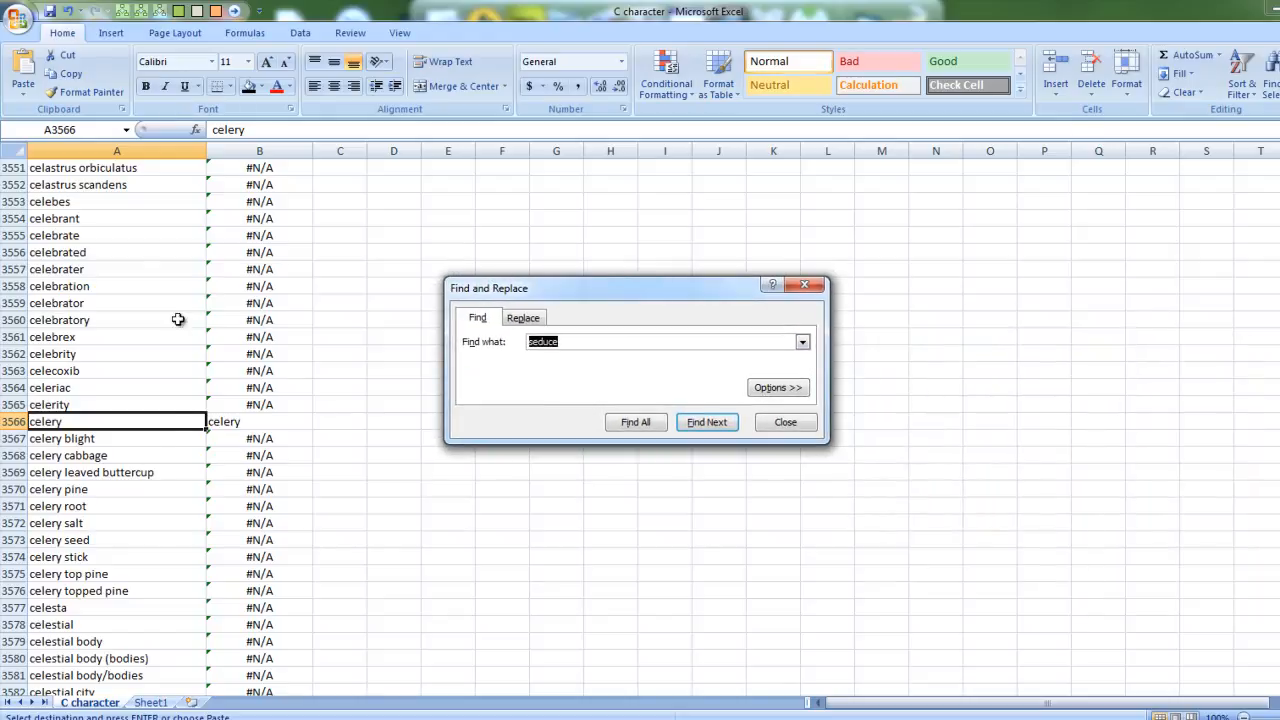
left_click(786, 422)
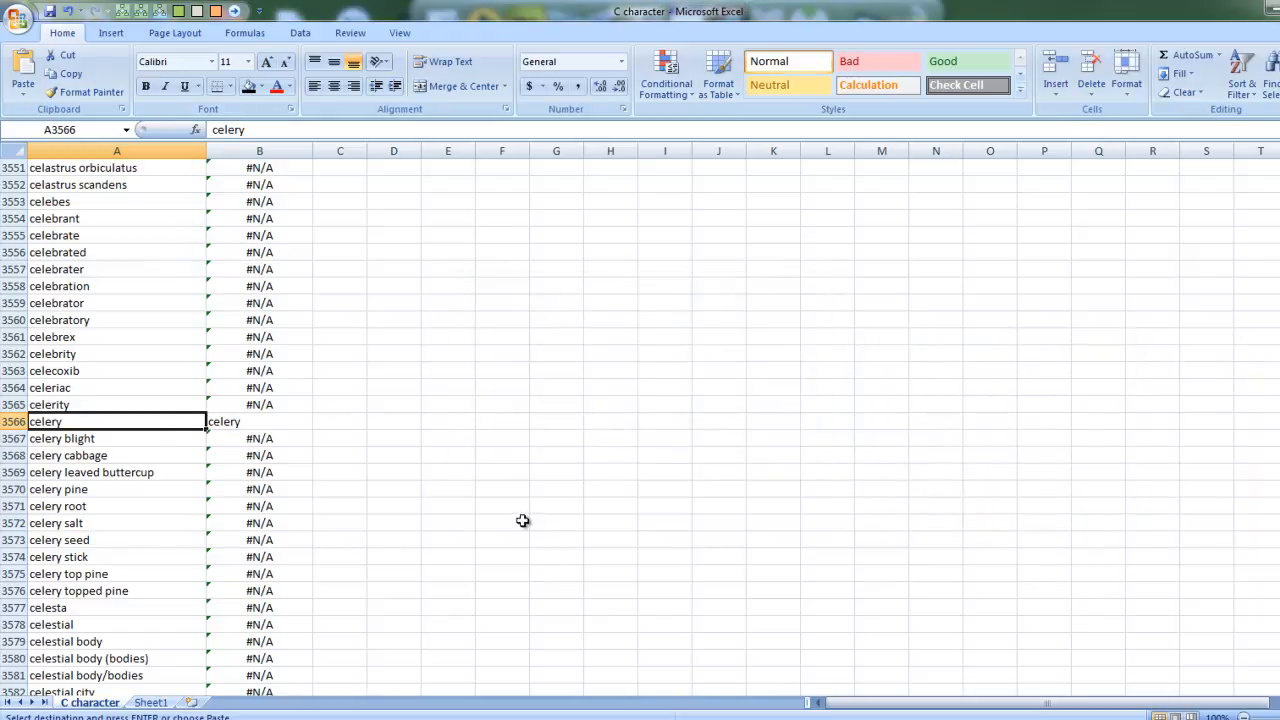
- Compare the lookup results for "seldom", "seek" and "calm" in column M of Sheet1 with their column A words, and clear the copy selection
key("alt+Tab")
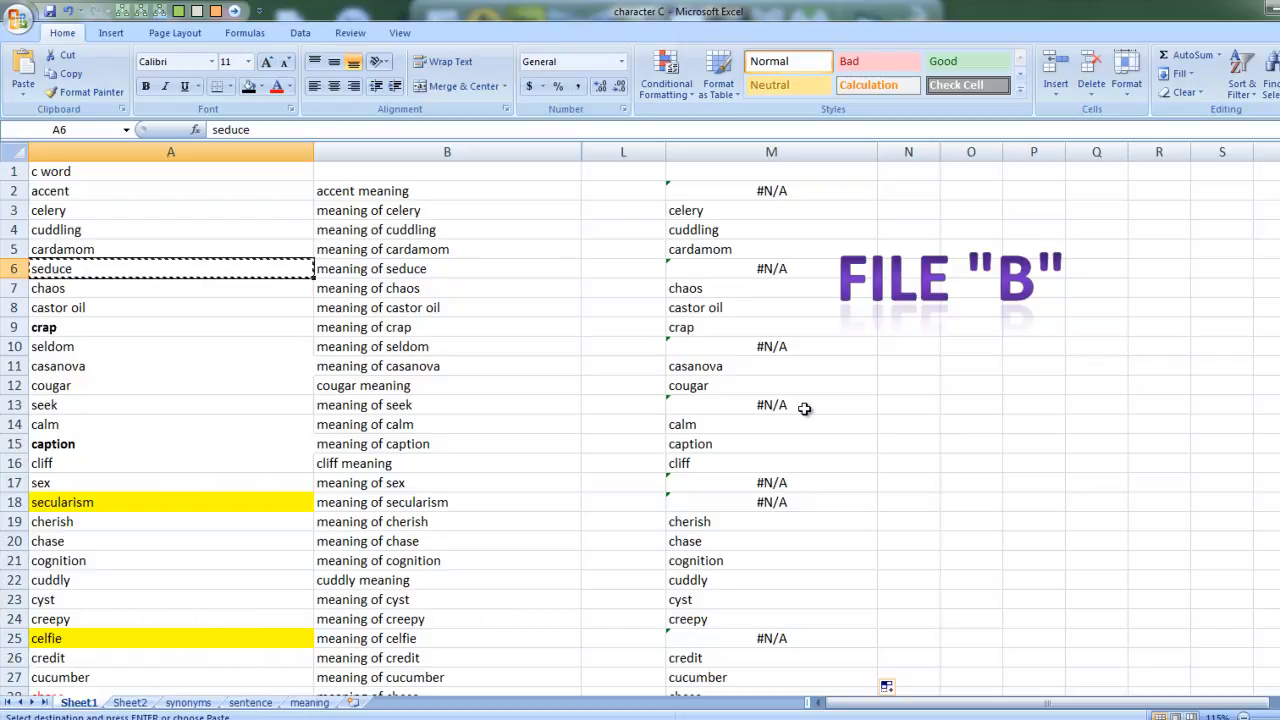
left_click(811, 350)
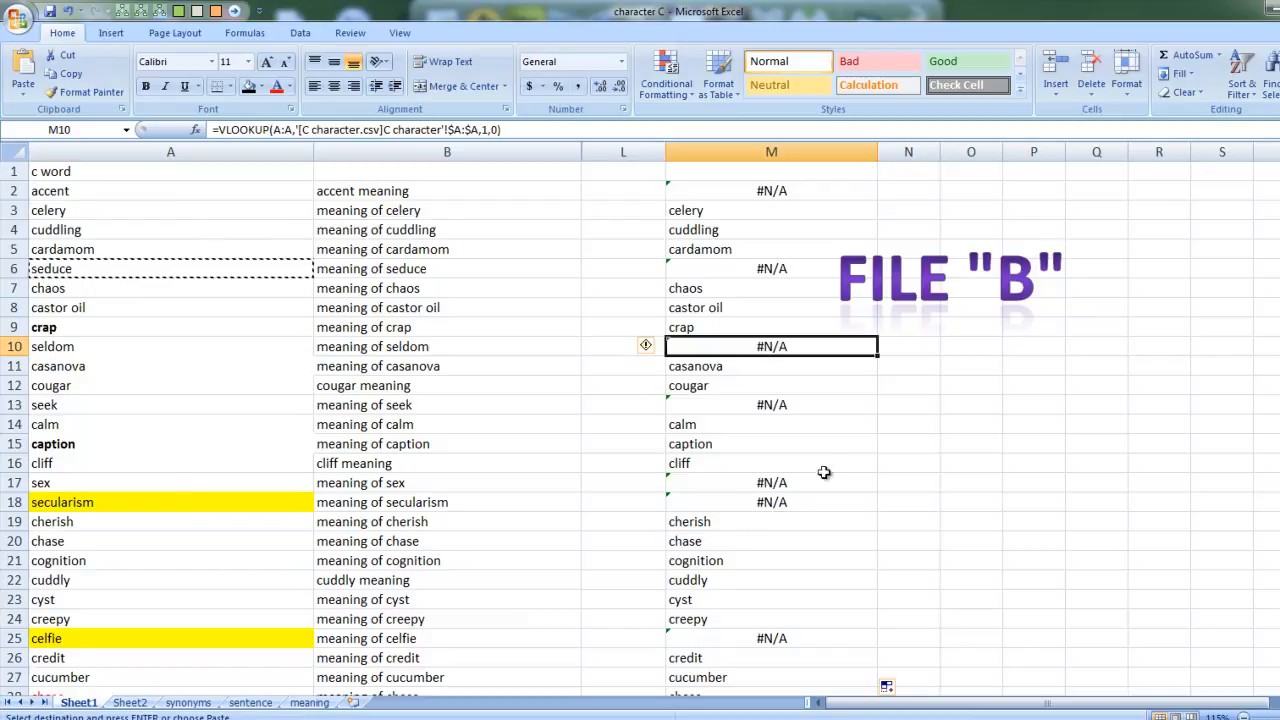
left_click(728, 428)
left_click(393, 428)
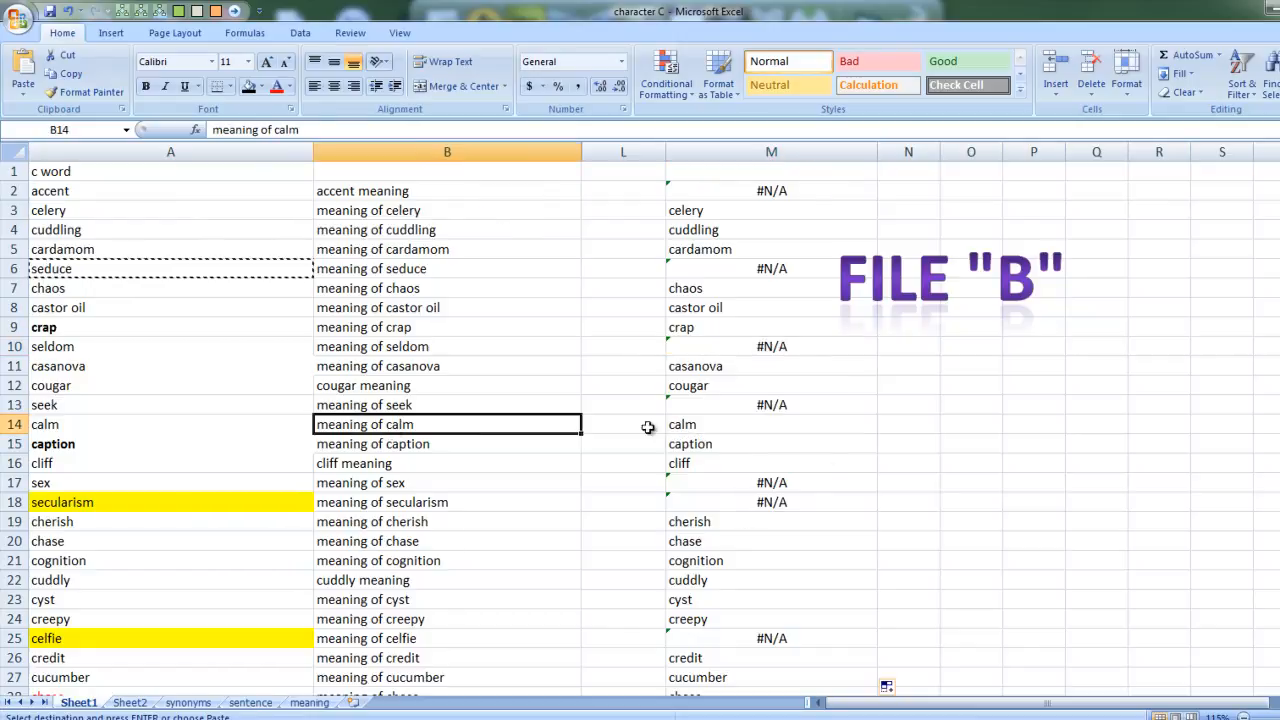
left_click(669, 425)
left_click(308, 406)
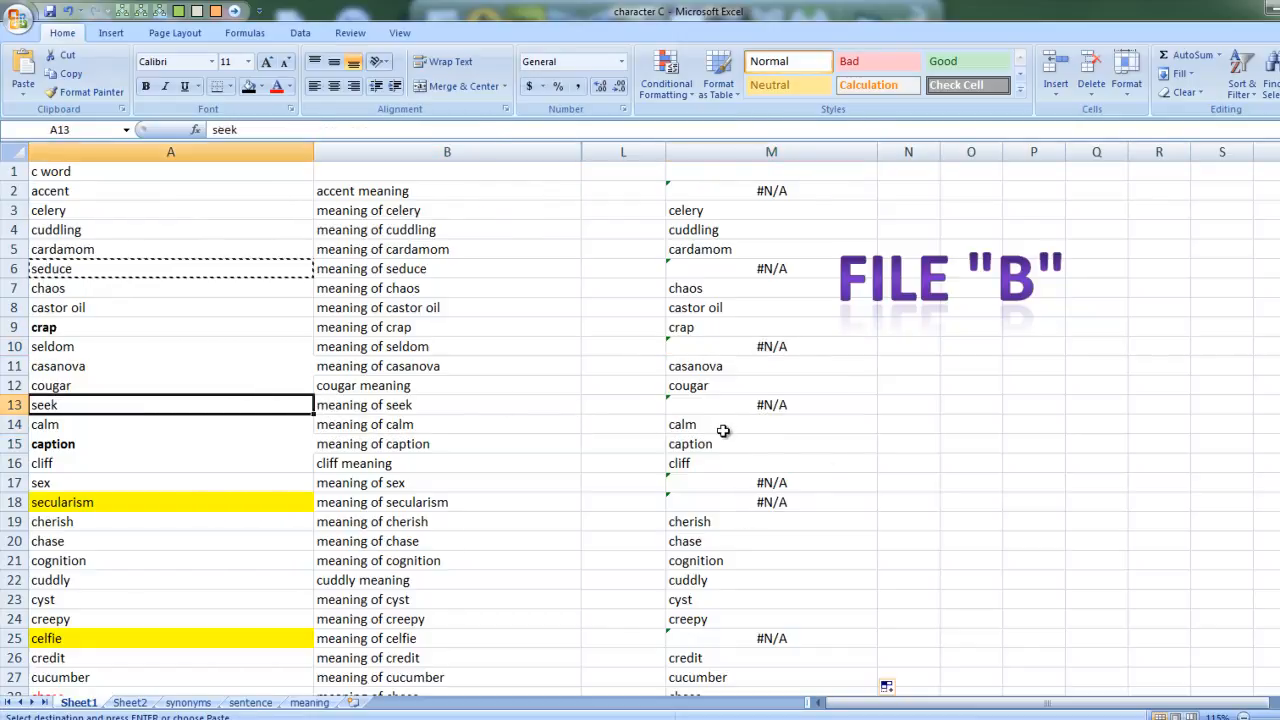
left_click(723, 428)
left_click(285, 424)
left_click(497, 431)
left_click(652, 432)
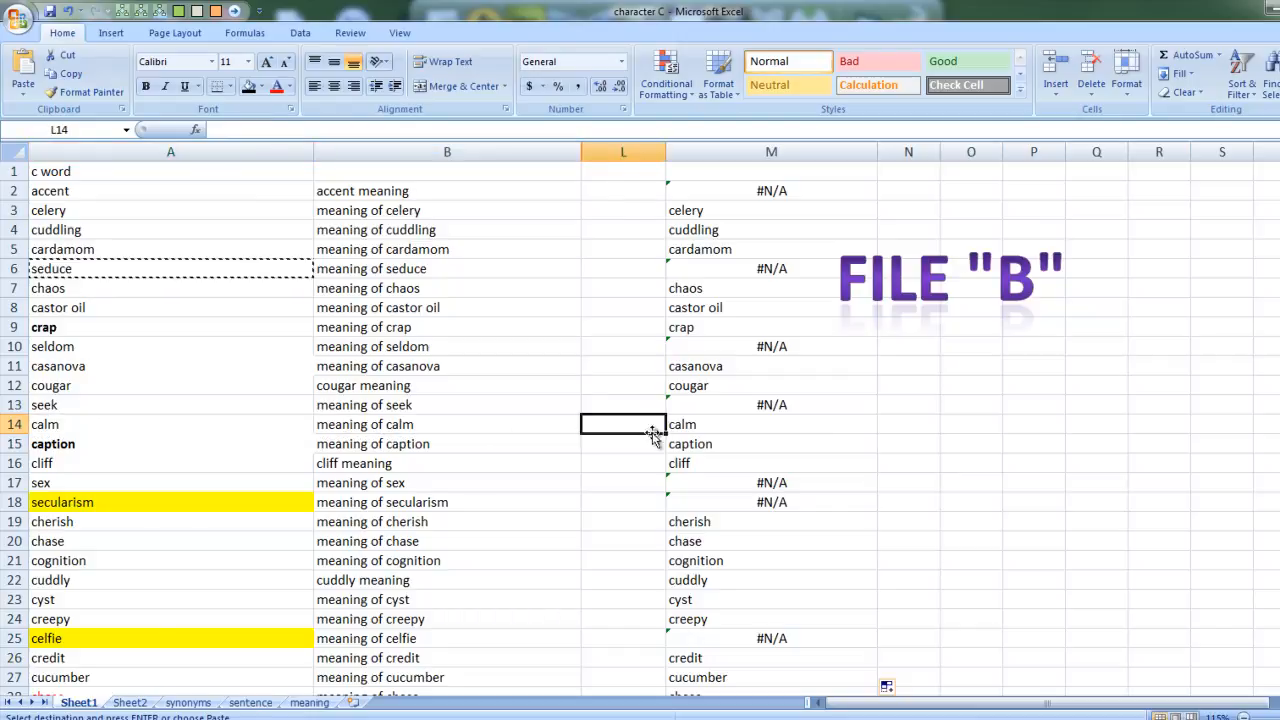
left_click(674, 425)
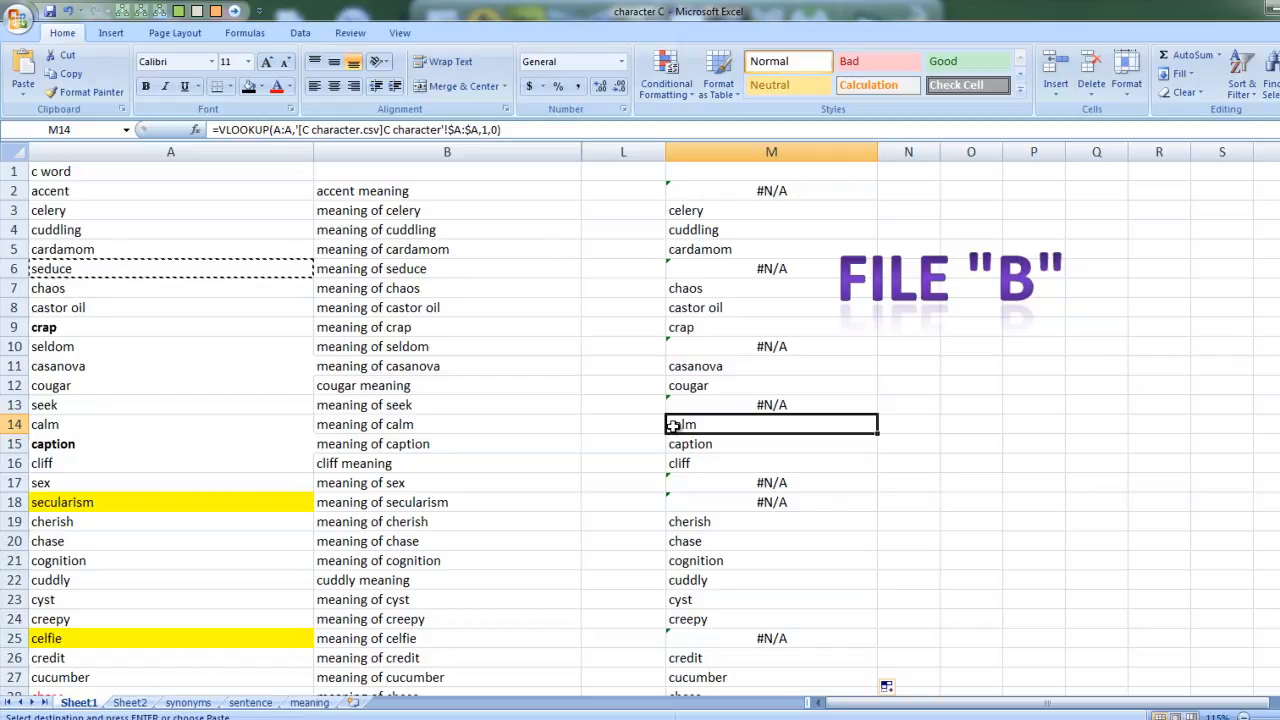
key("Escape")
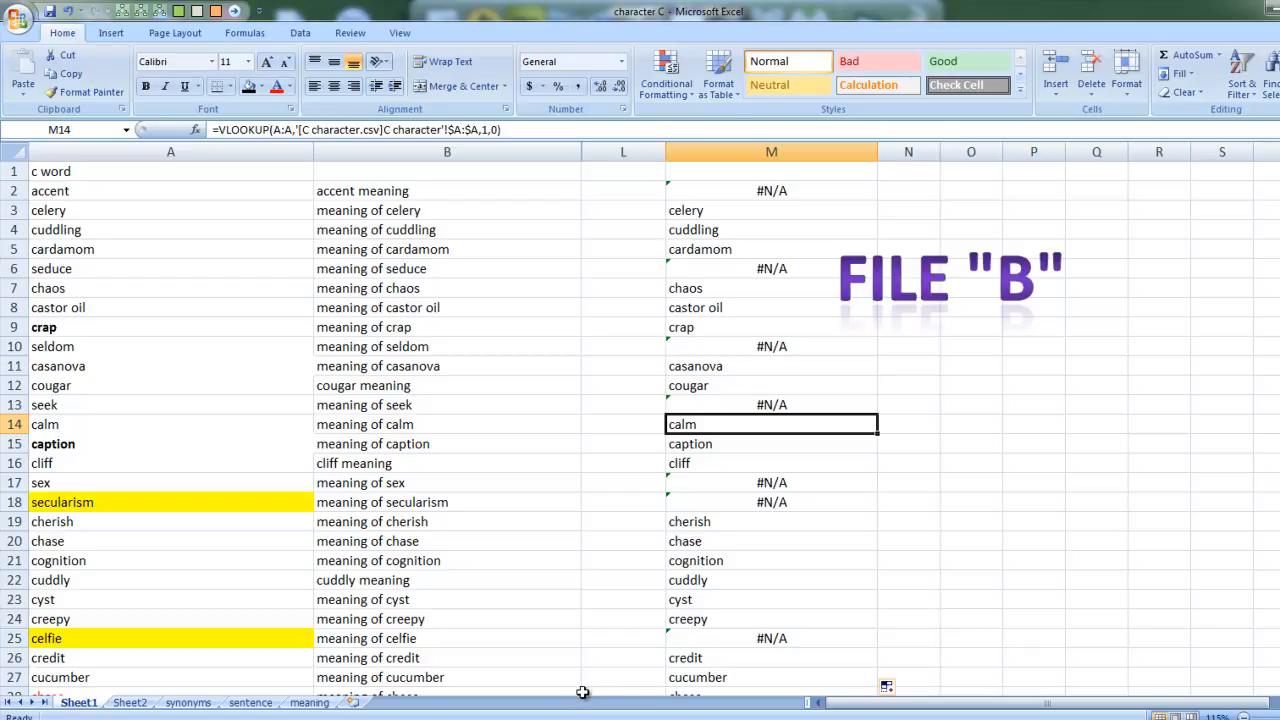
- Review the C character sheet's lookup results around "celery" and return to the M2 lookup result in Sheet1 of character C
left_click(412, 718)
left_click(495, 645)
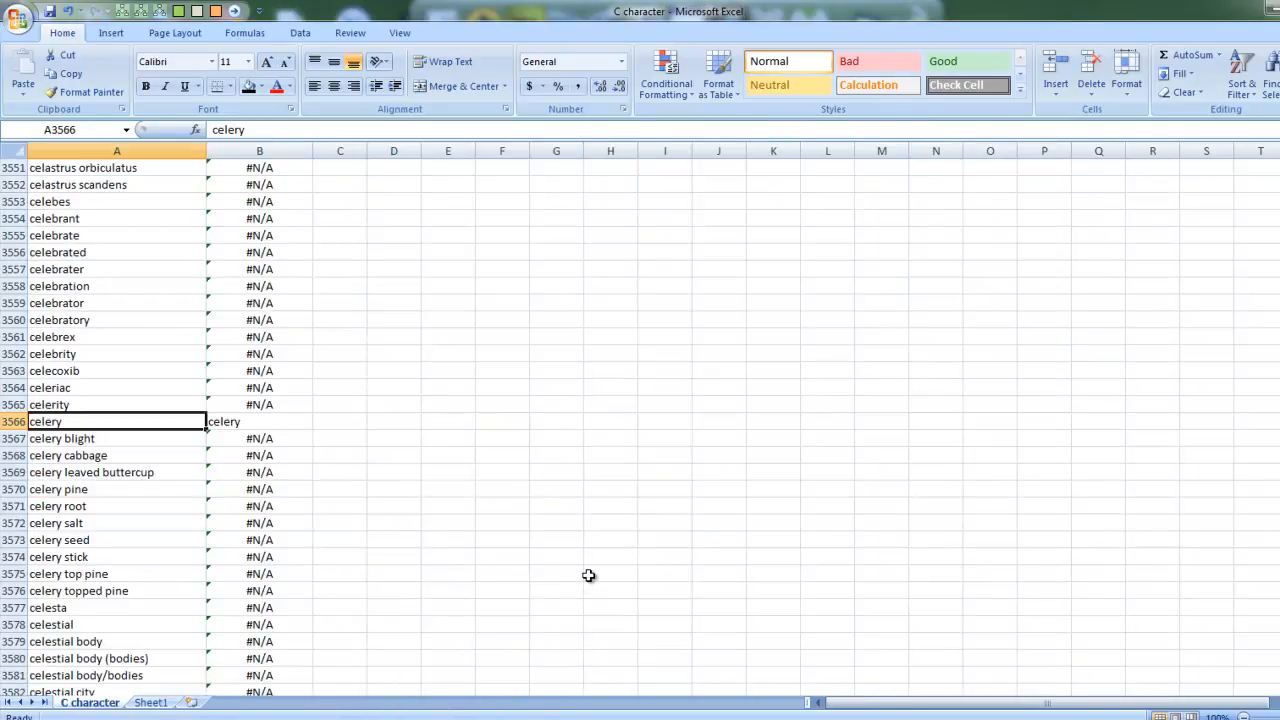
left_click(380, 712)
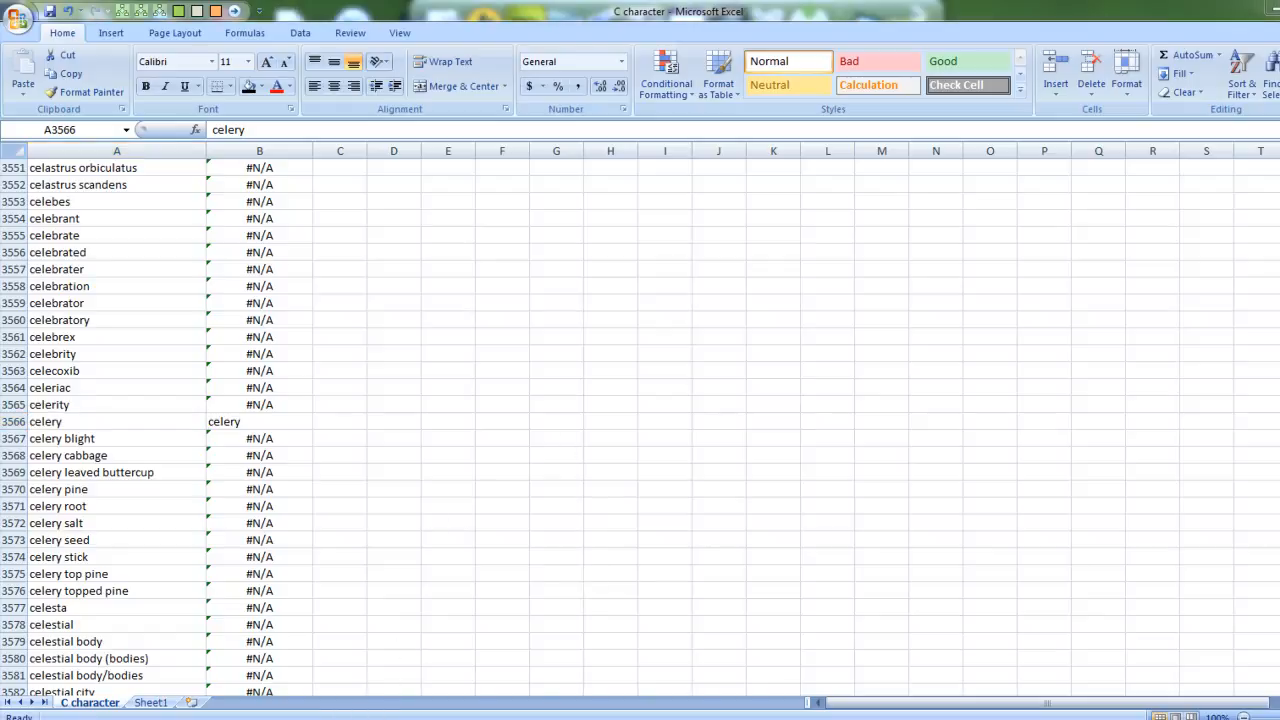
left_click(306, 657)
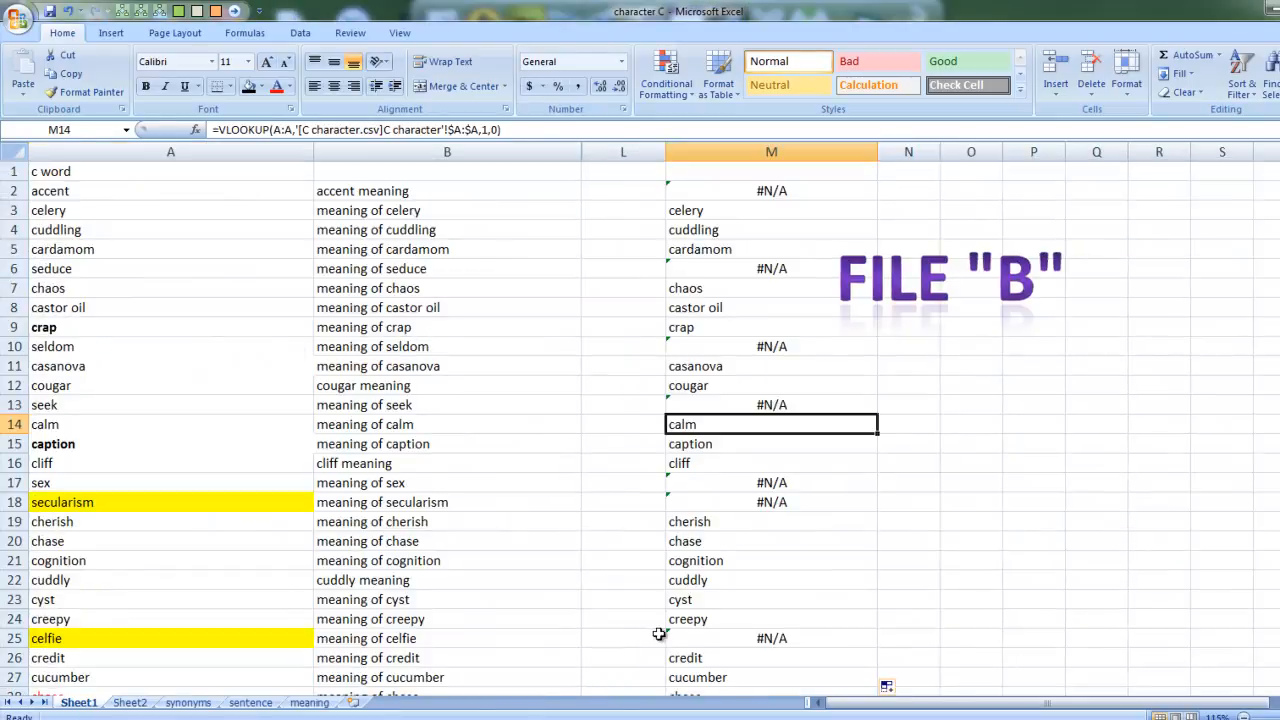
left_click(836, 190)
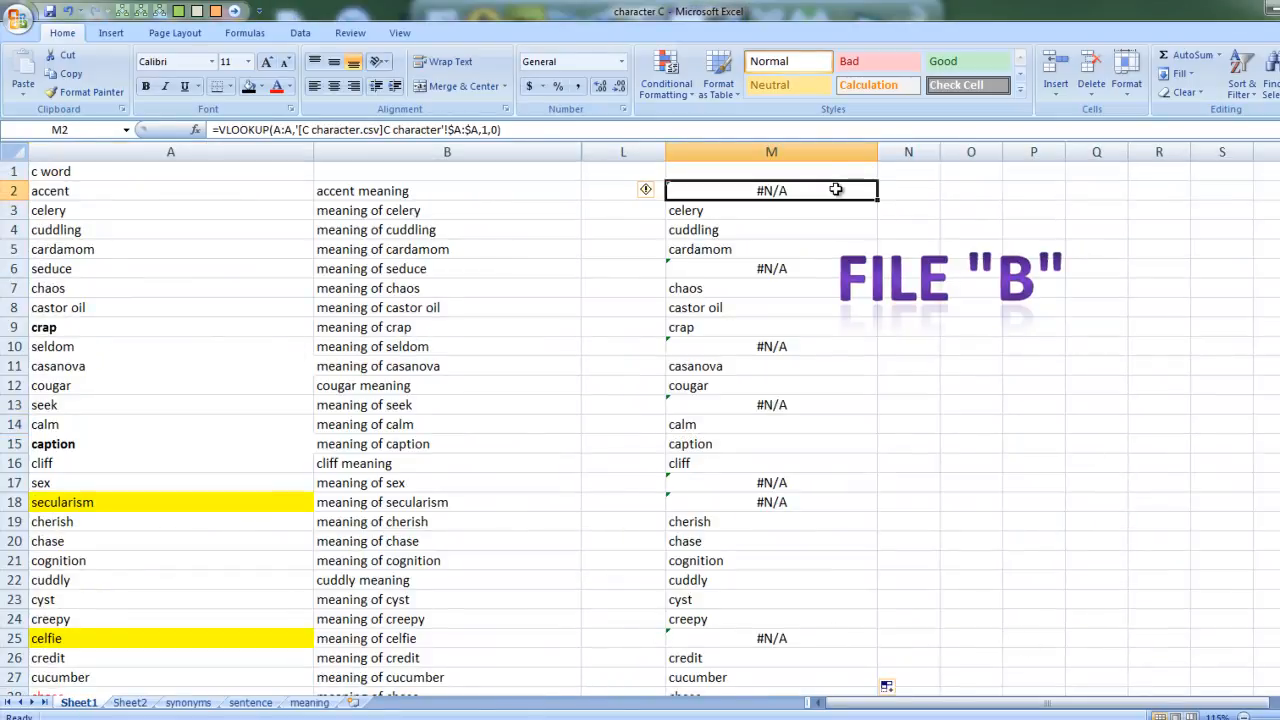
- Move the FILE "B" WordArt on Sheet1 away from column M to columns P to S, around rows 2 to 7
left_click(870, 366)
left_click(974, 286)
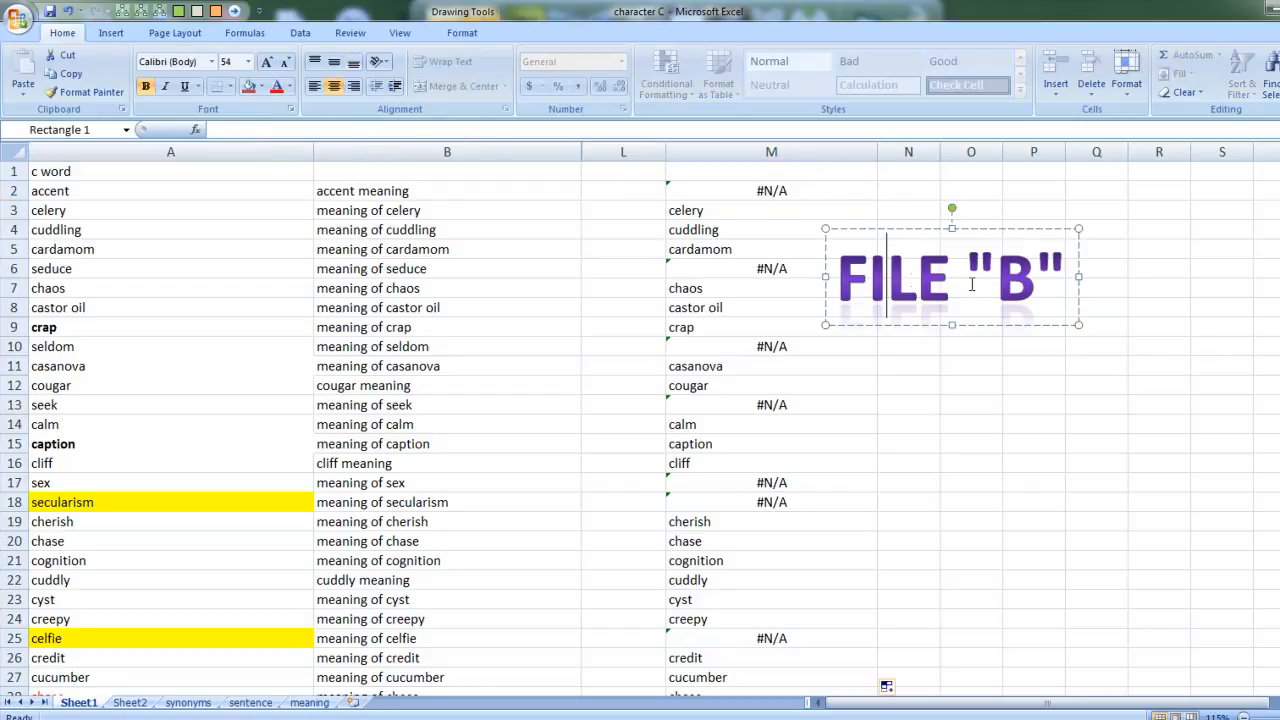
left_click_drag(989, 228, 1118, 210)
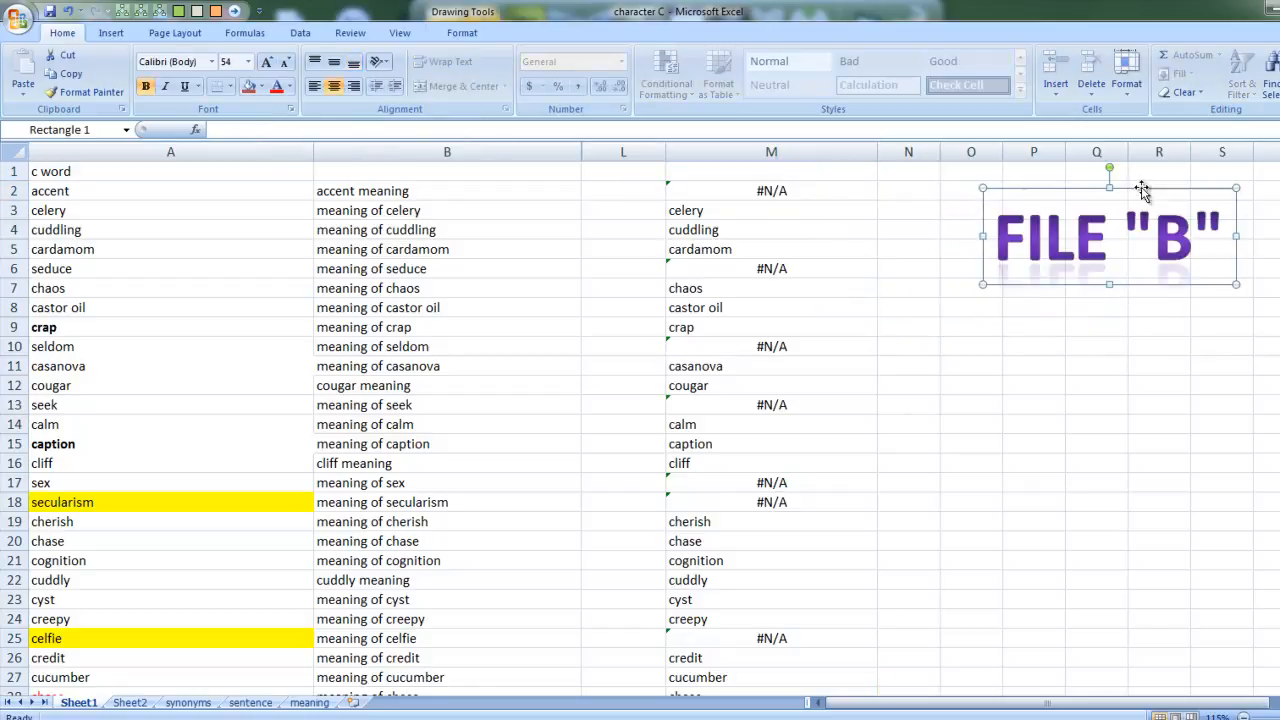
left_click(945, 368)
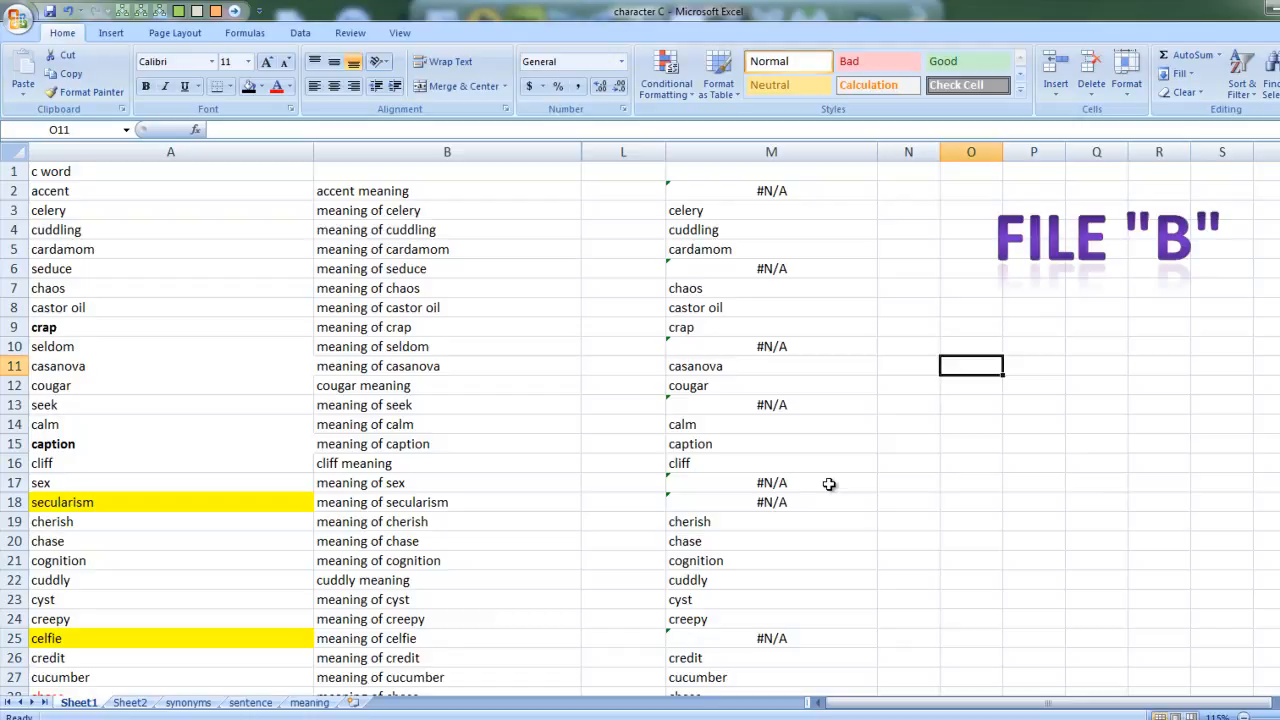